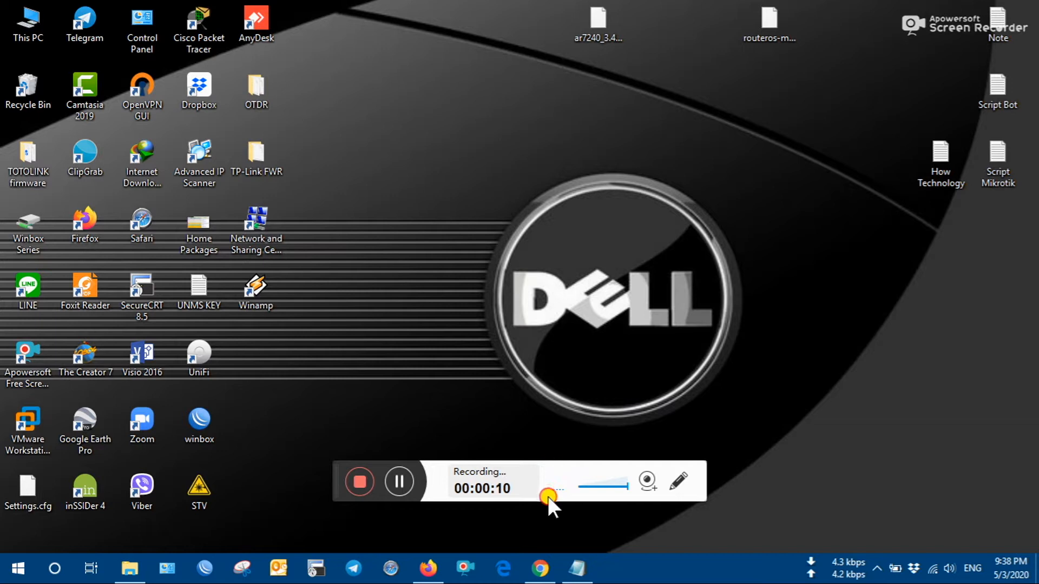
- Restore the How Technology notes, reposition the window, and highlight its title line
left_click(577, 568)
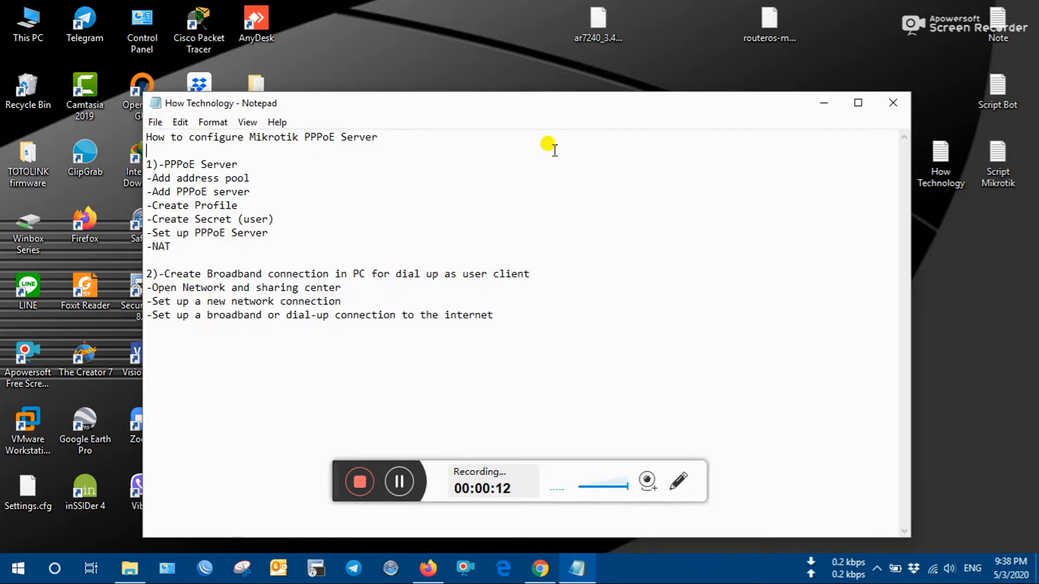
left_click_drag(596, 108, 645, 45)
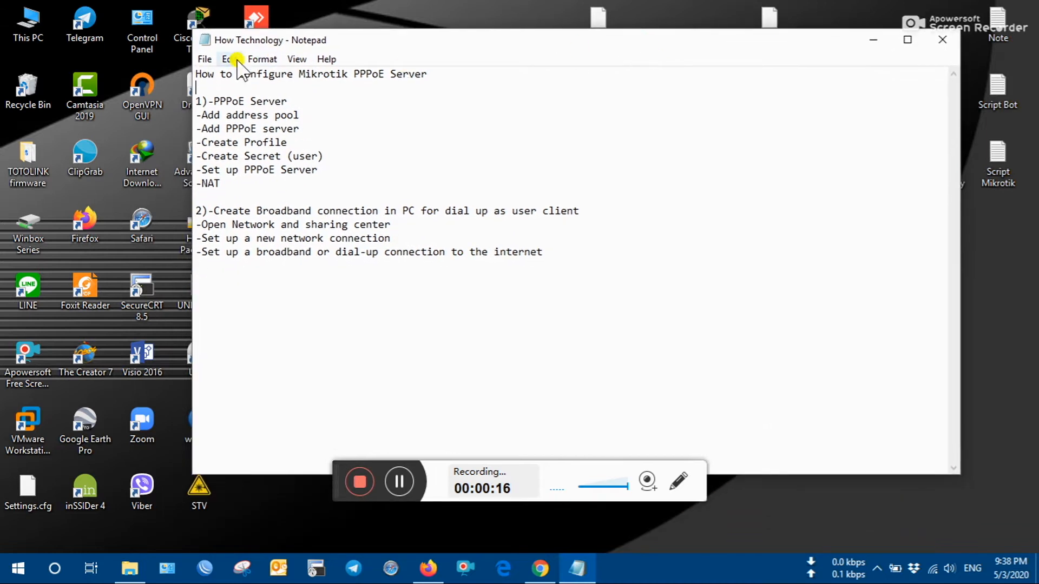
left_click_drag(195, 75, 429, 76)
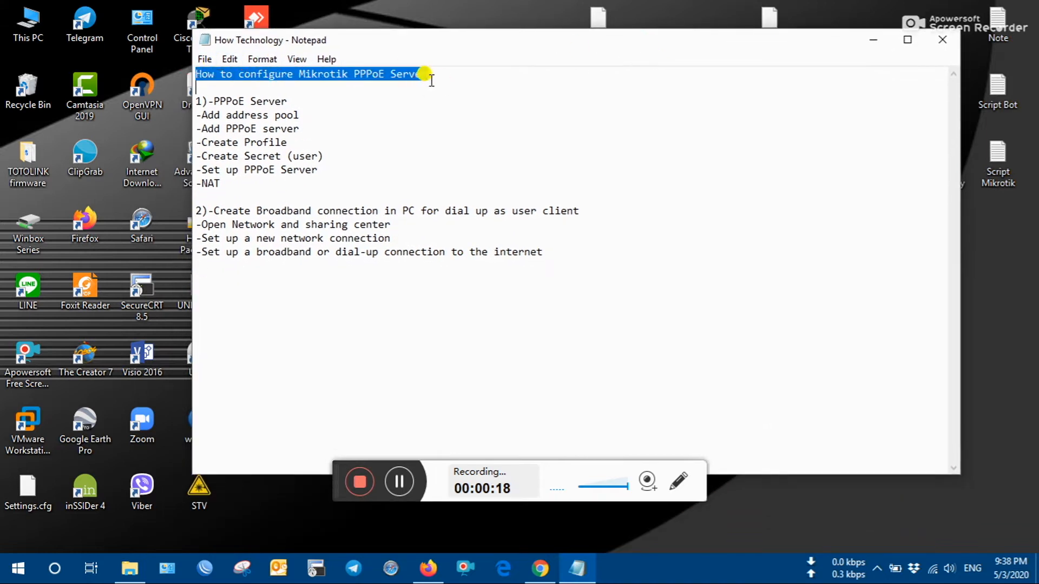
left_click(422, 74)
left_click_drag(196, 75, 406, 75)
left_click(414, 76)
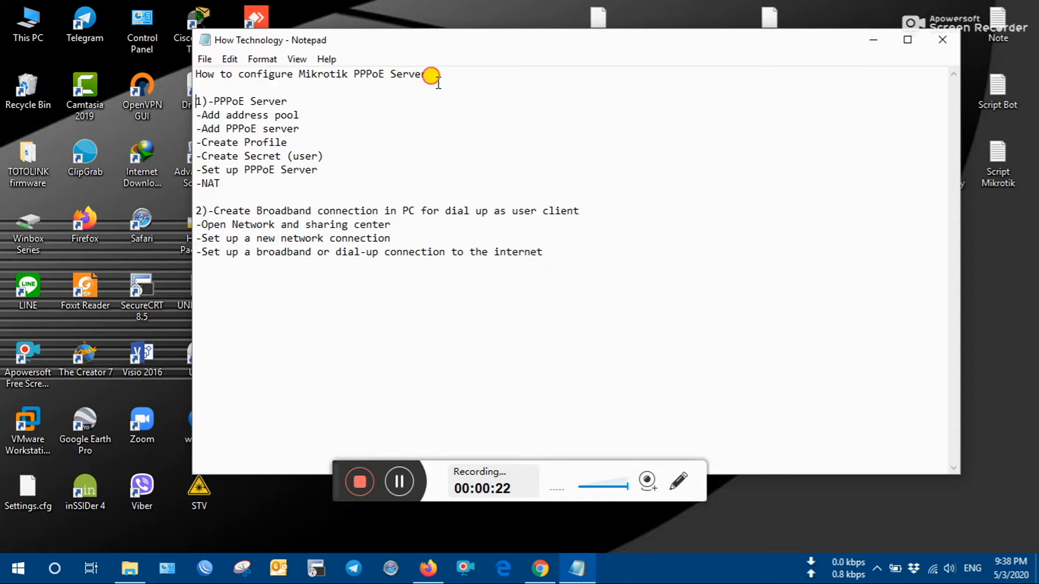
- Highlight the '1)-PPPoE Server' and '-Add address pool' step lines in the notes
mouse_move(195, 98)
left_mouse_down()
mouse_move(219, 87)
mouse_move(301, 99)
mouse_move(195, 100)
left_mouse_up()
left_click(283, 99)
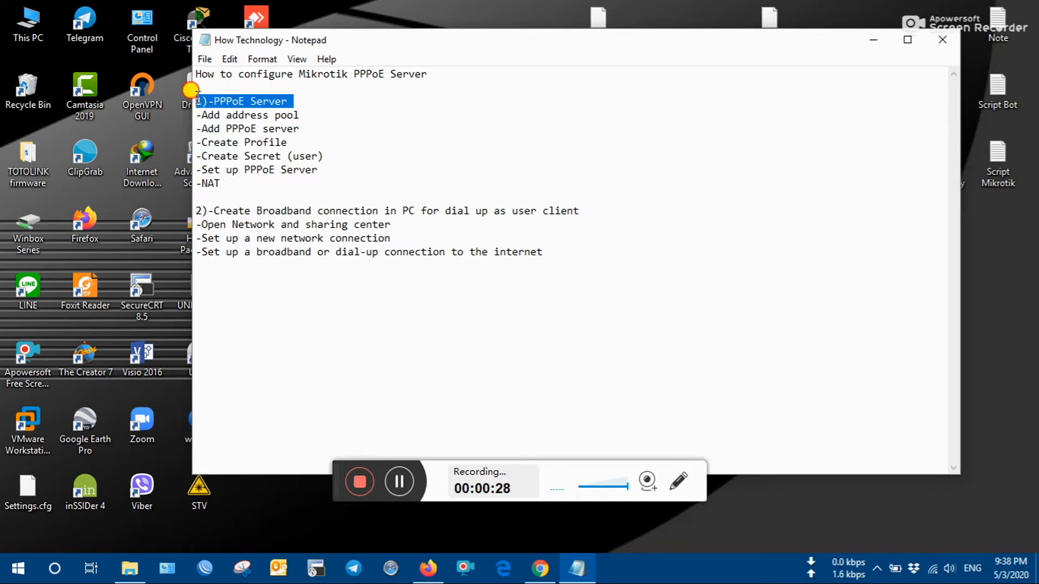
left_click(196, 99)
left_click_drag(301, 115, 196, 115)
left_click(196, 114)
- Refresh WinBox neighbors and connect to the MikroTik router at 192.168.10.1
left_click(205, 571)
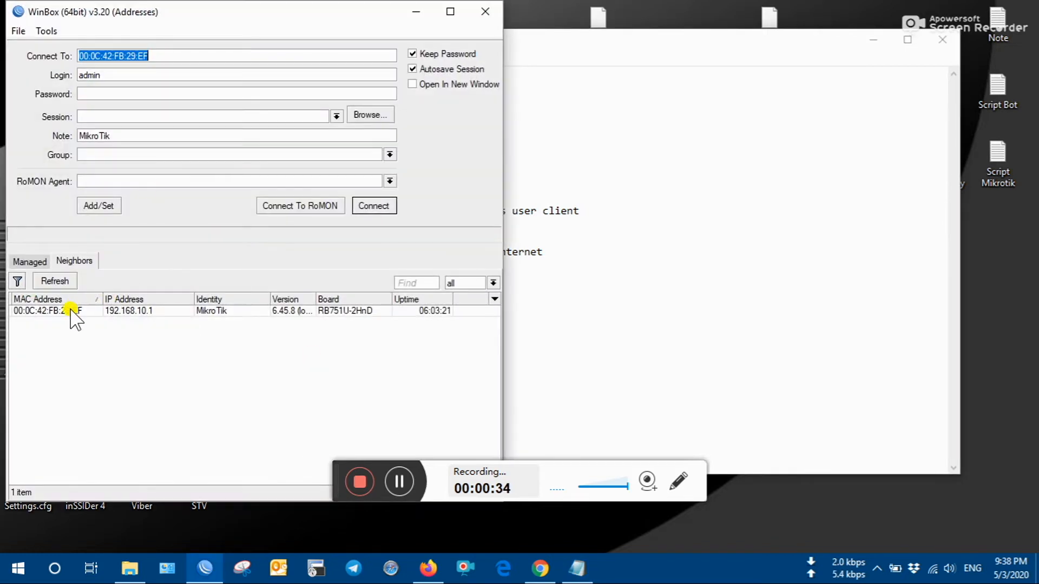
left_click(61, 280)
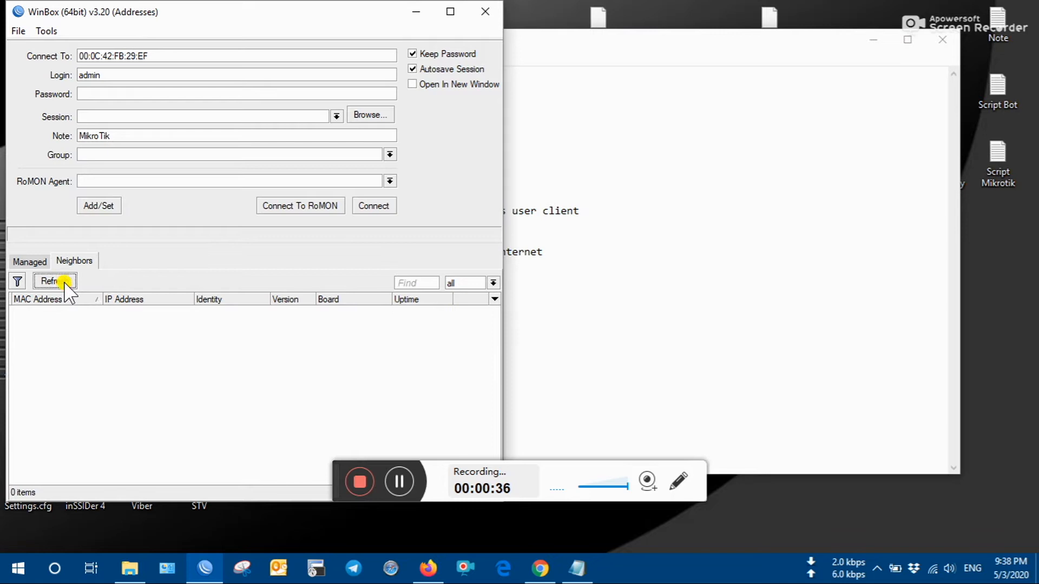
left_click(61, 313)
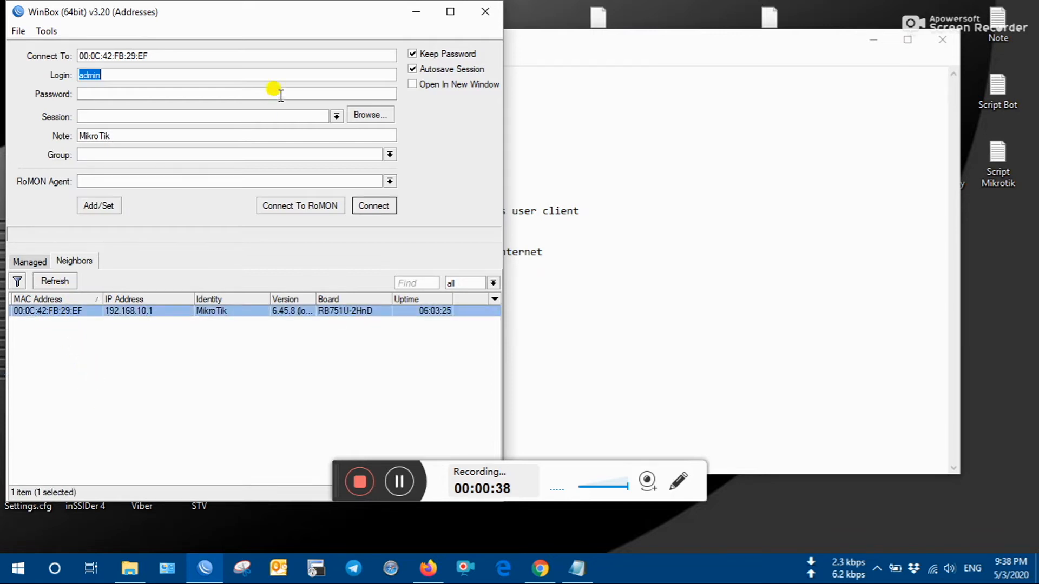
left_click(382, 205)
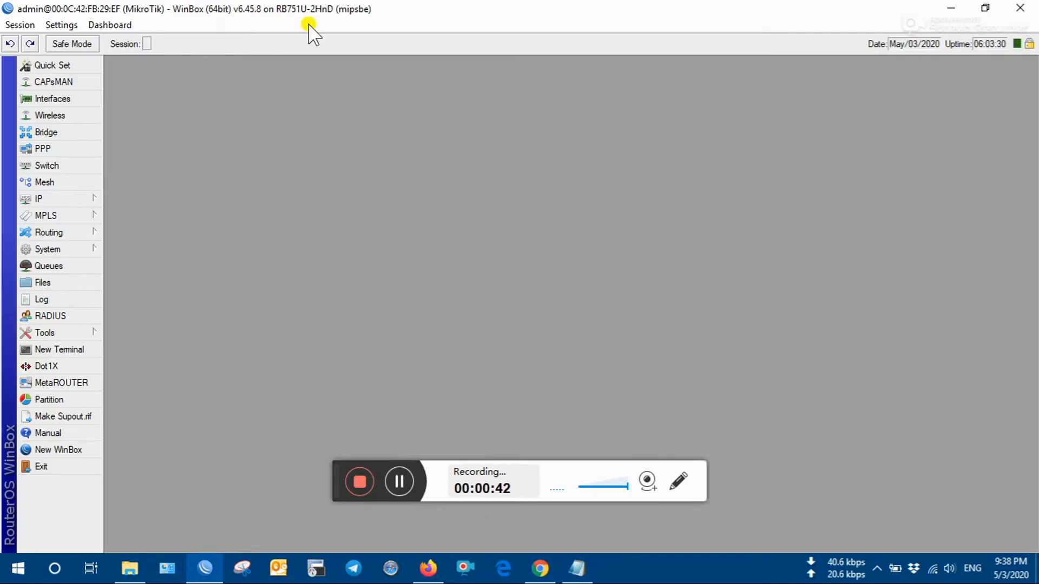
- Back in the notes, highlight the '1)-PPPoE Server' and '-Add address pool' steps
left_click(577, 568)
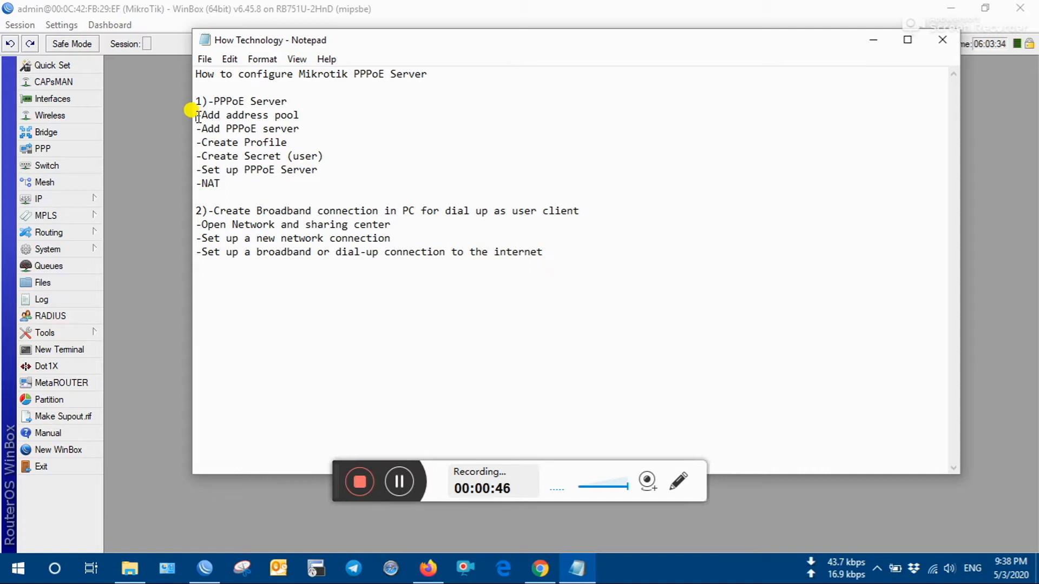
left_click_drag(198, 103, 287, 100)
left_click(286, 101)
left_click_drag(196, 115, 304, 117)
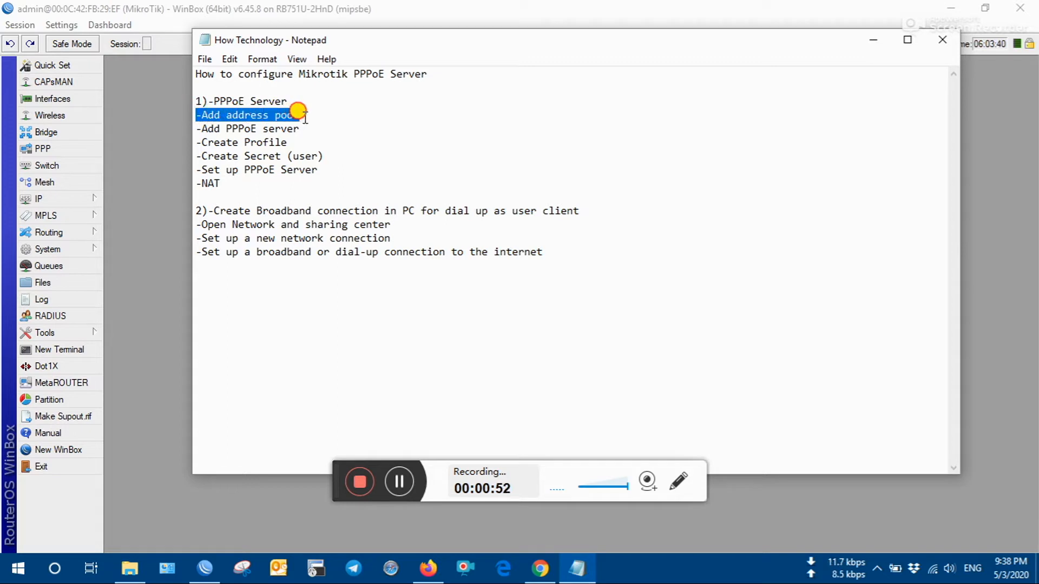
left_click(305, 118)
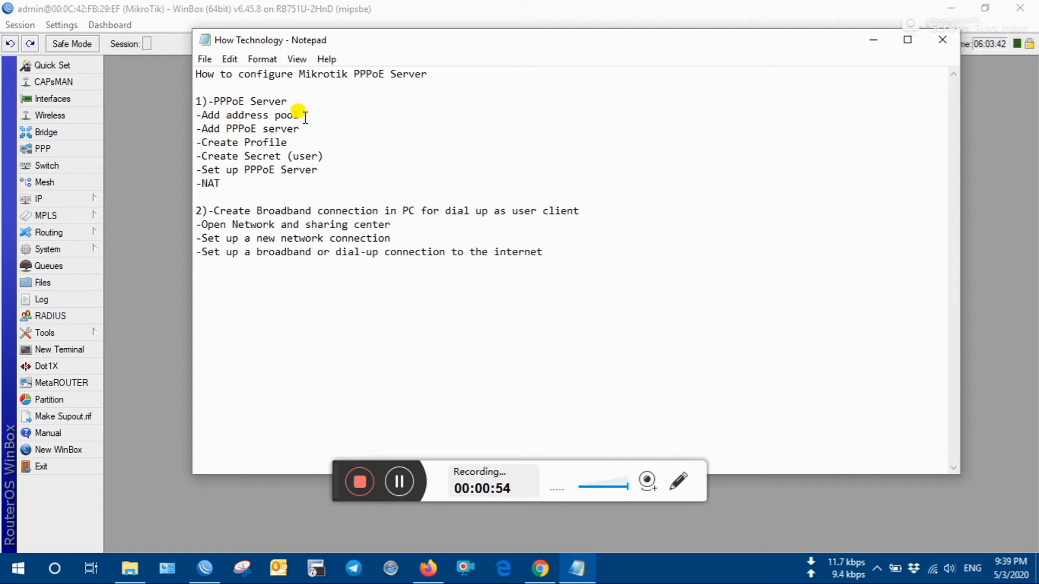
- Add IP pool 'PPPoE Server' with range 172.16.30.20-172.16.30.50, then close the pool list
left_click(157, 102)
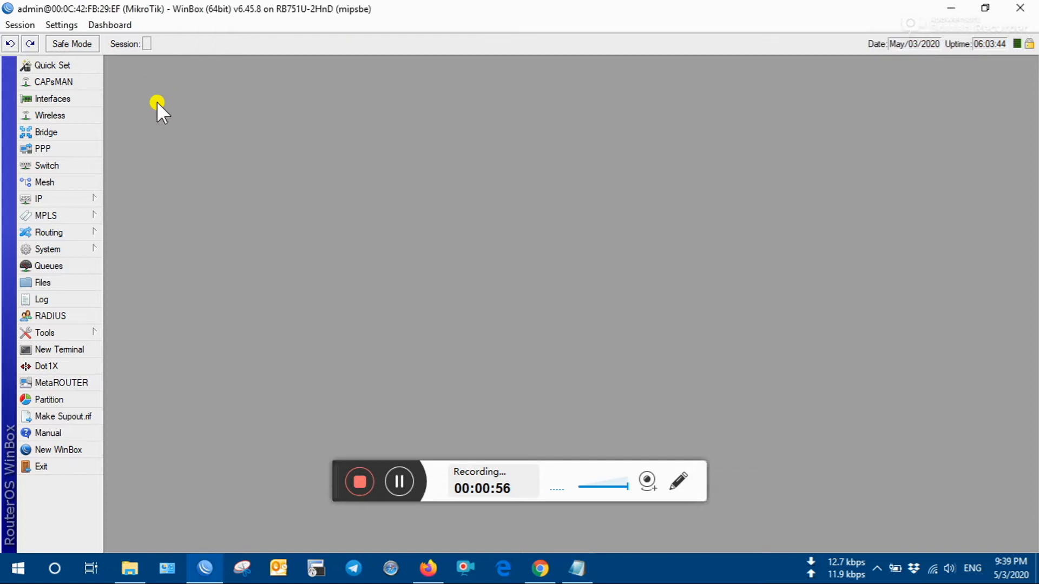
left_click(61, 202)
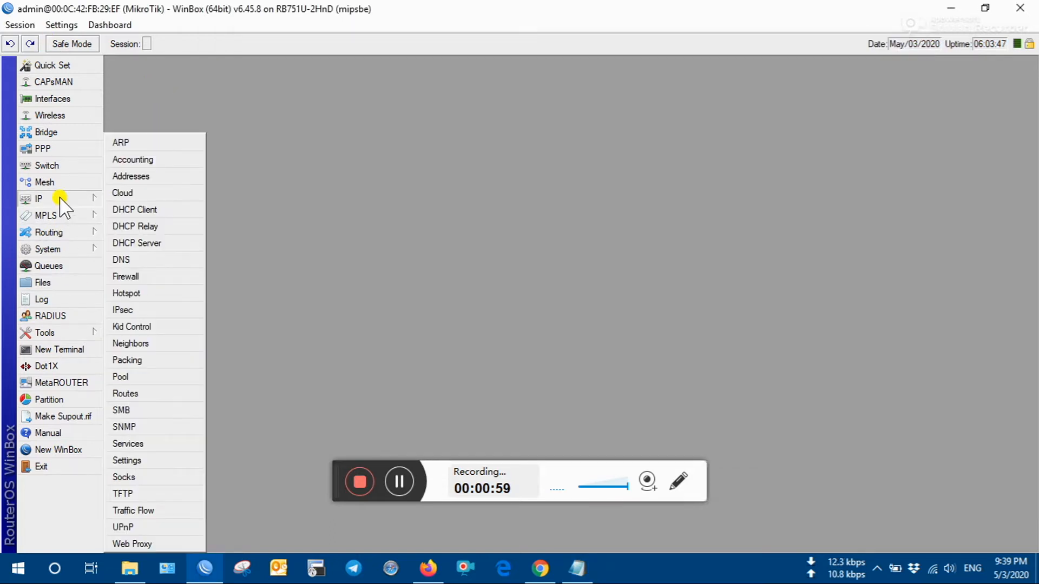
left_click(138, 377)
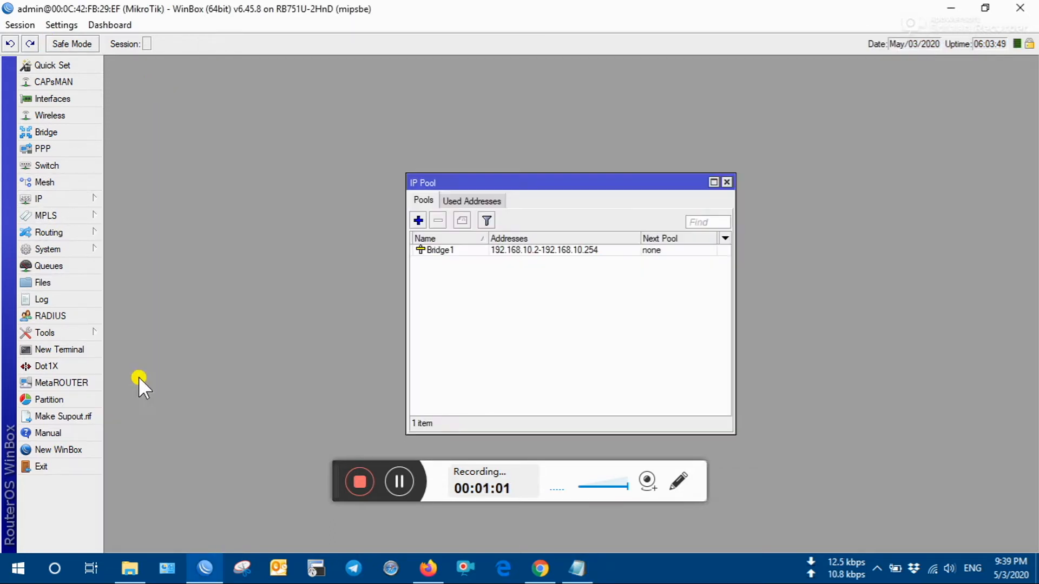
left_click(418, 221)
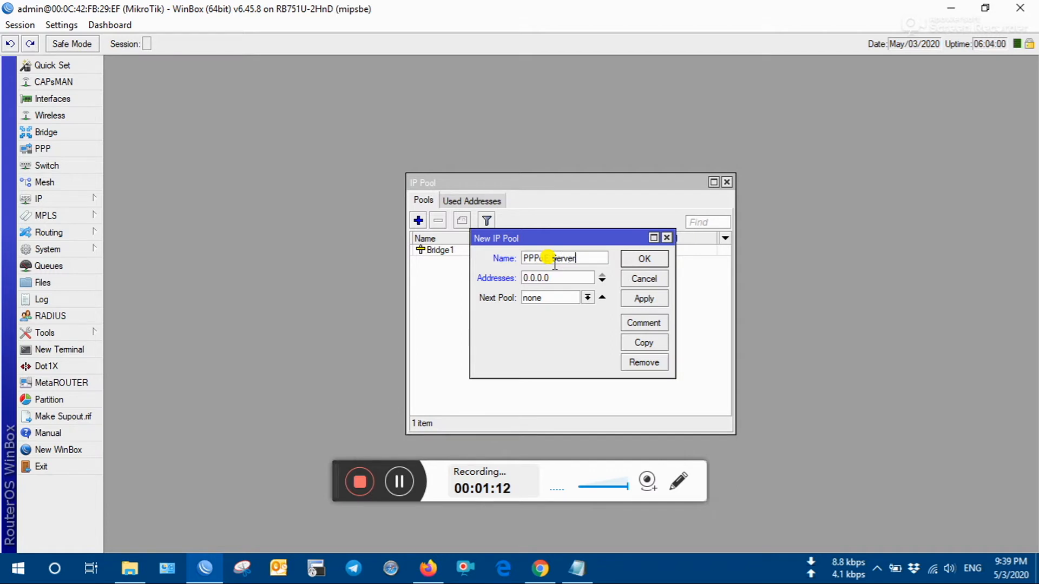
key("Tab")
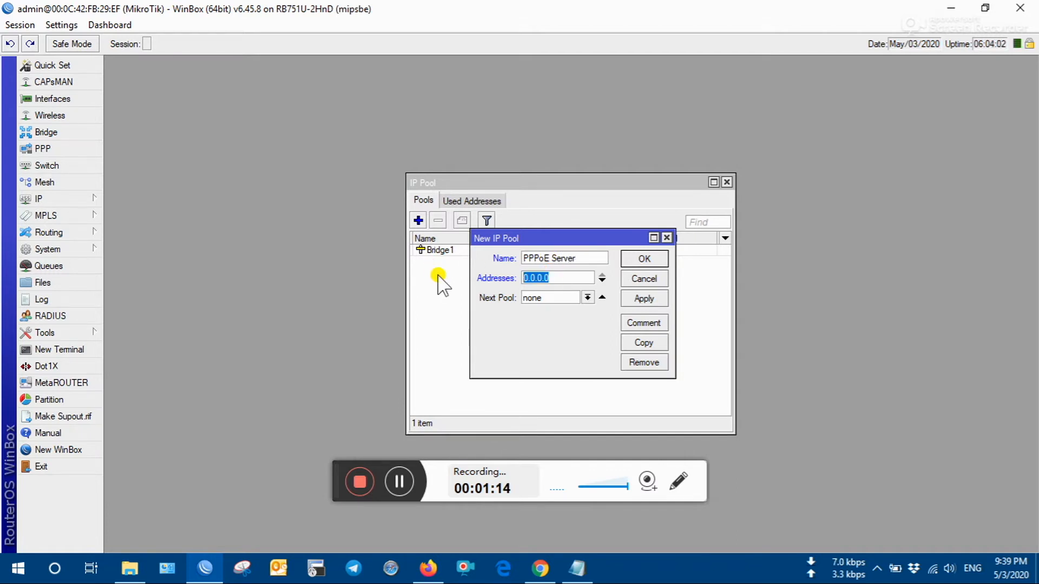
type("172.16.30.20-")
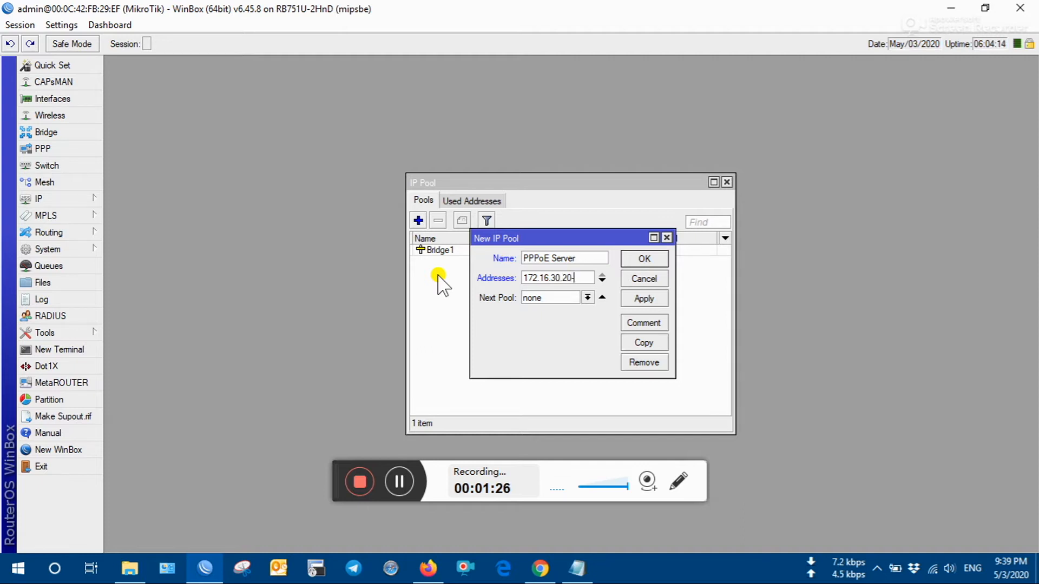
type("16.30")
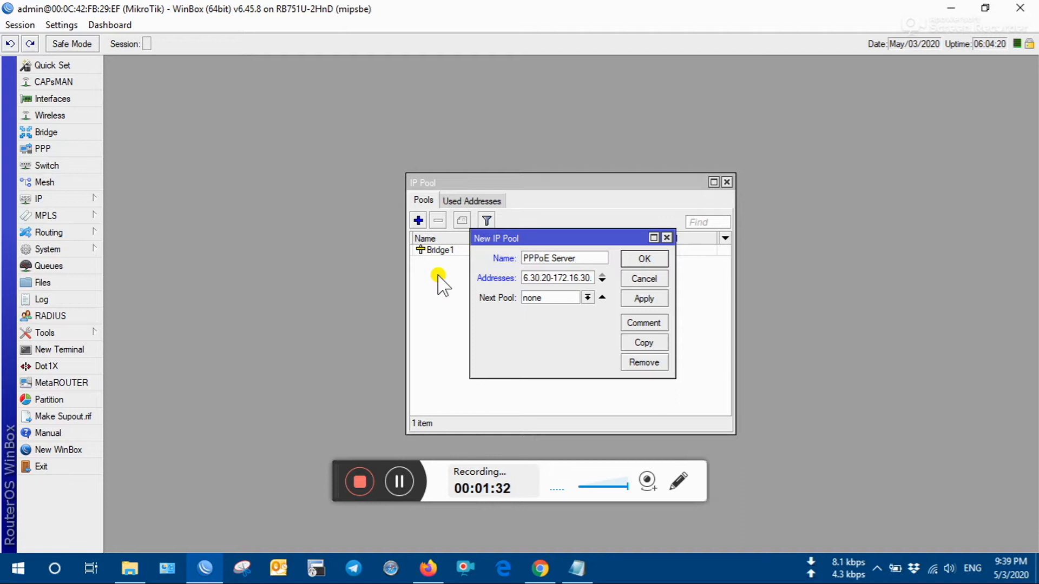
type(".50")
left_click(641, 299)
left_click(646, 259)
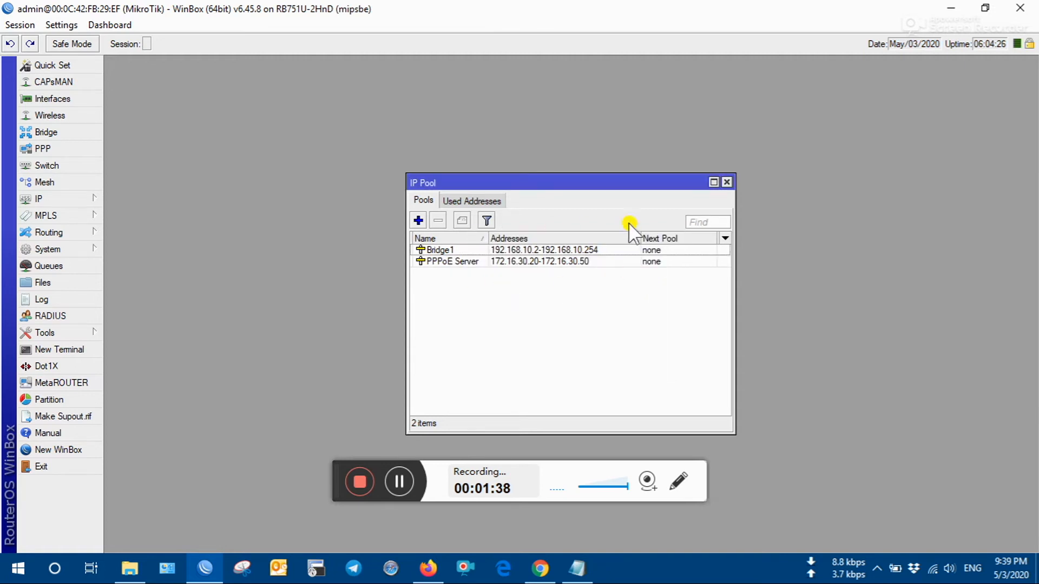
left_click(580, 262)
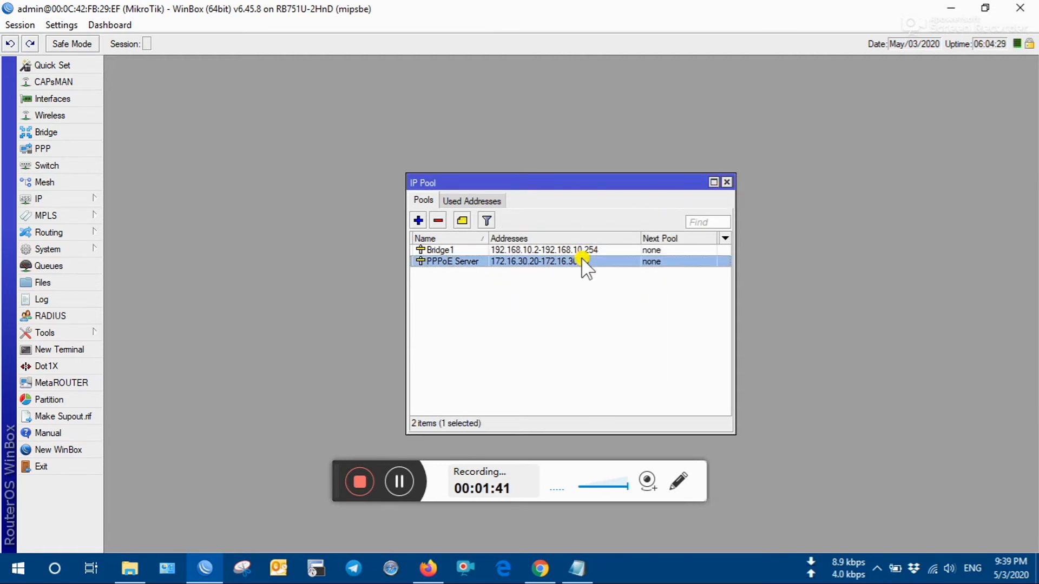
left_click(729, 183)
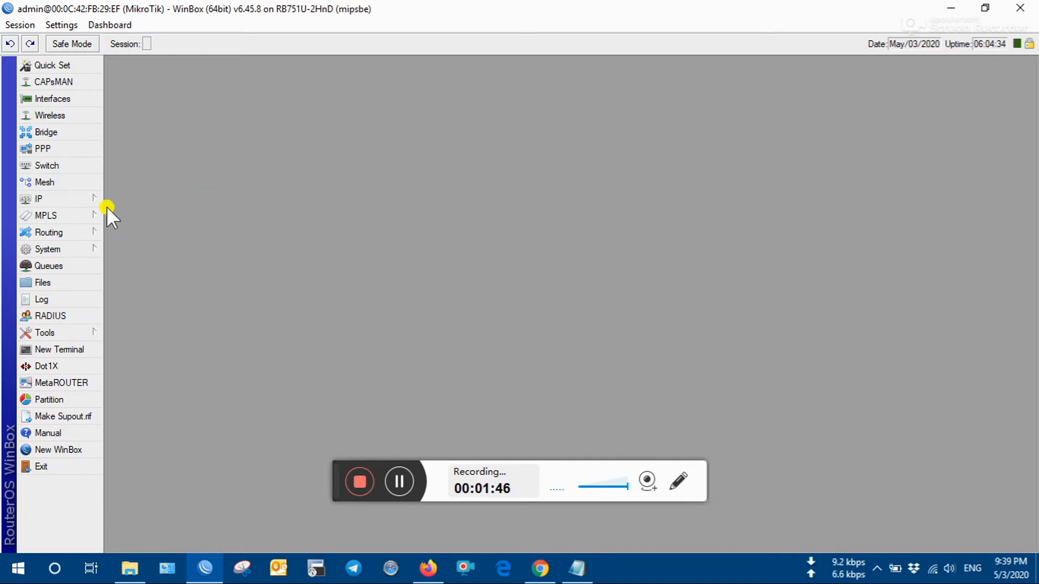
- Highlight the '-Add PPPoE server' step in the notes
left_click(577, 568)
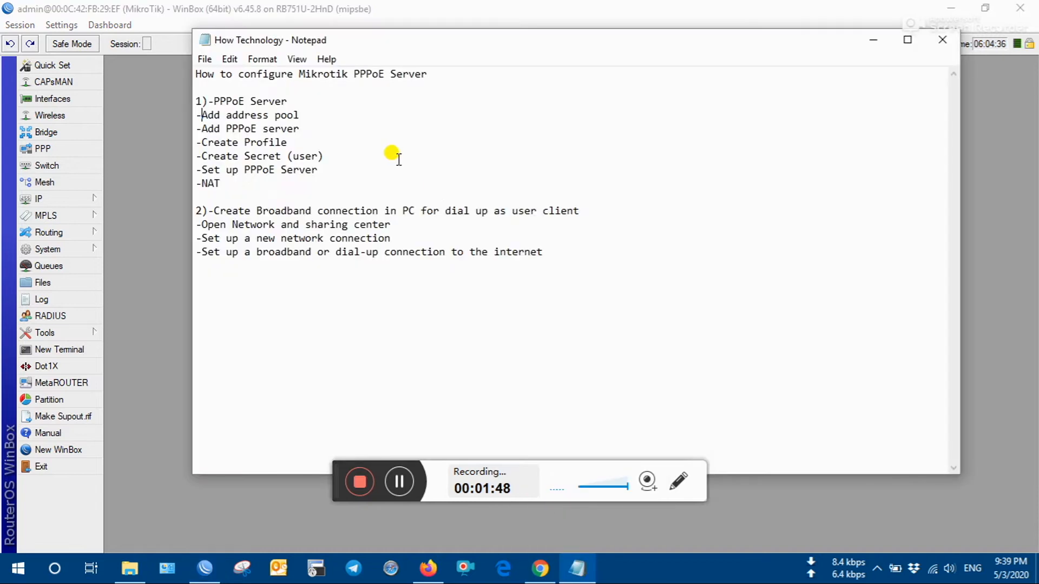
left_click_drag(300, 129, 186, 131)
left_click(314, 128)
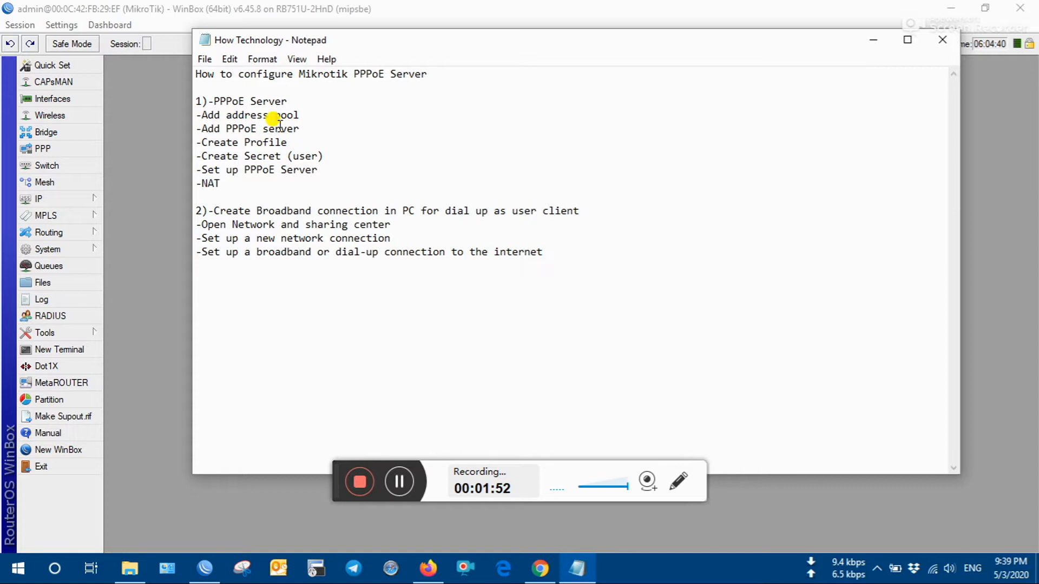
- In PPP Interfaces, add a PPPoE Server Binding named pppoe-in1
left_click(154, 122)
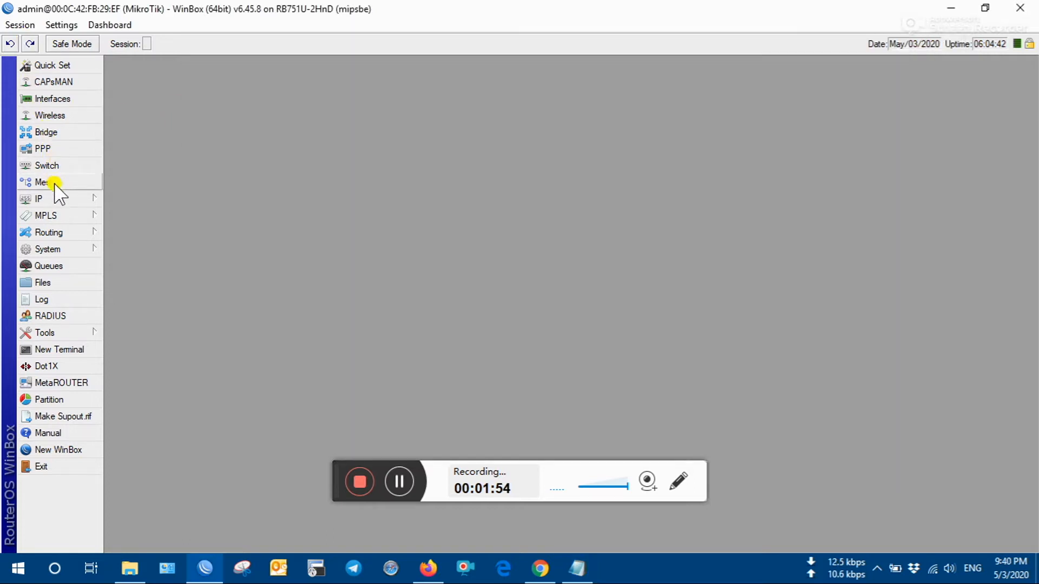
left_click(47, 148)
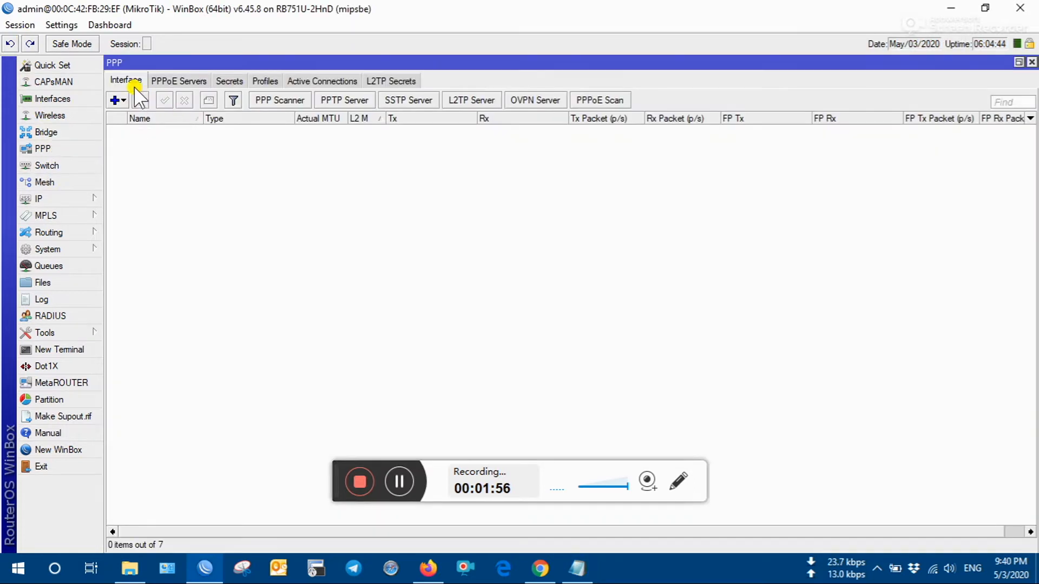
left_click(117, 100)
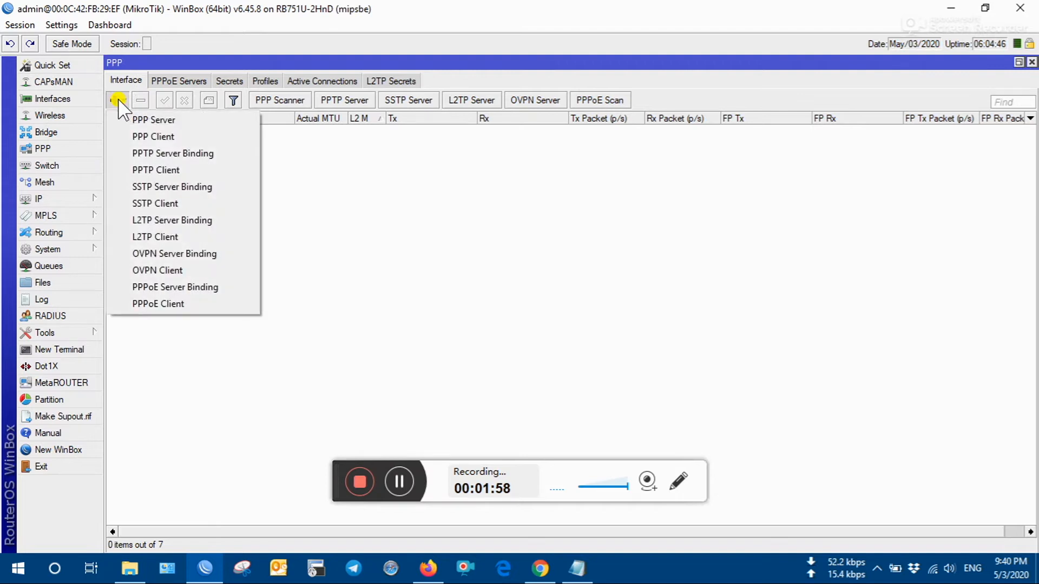
left_click(181, 287)
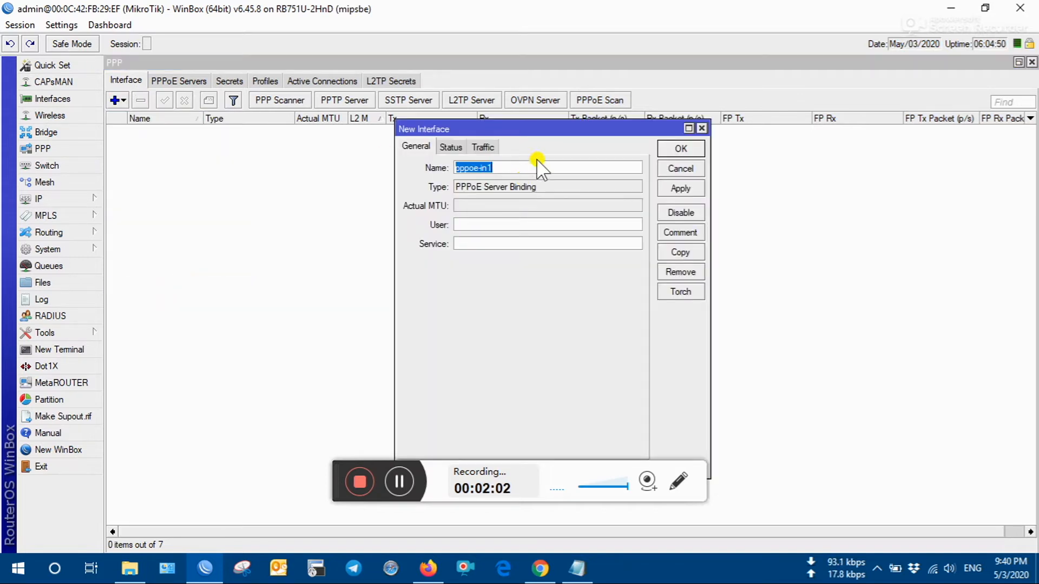
left_click(518, 167)
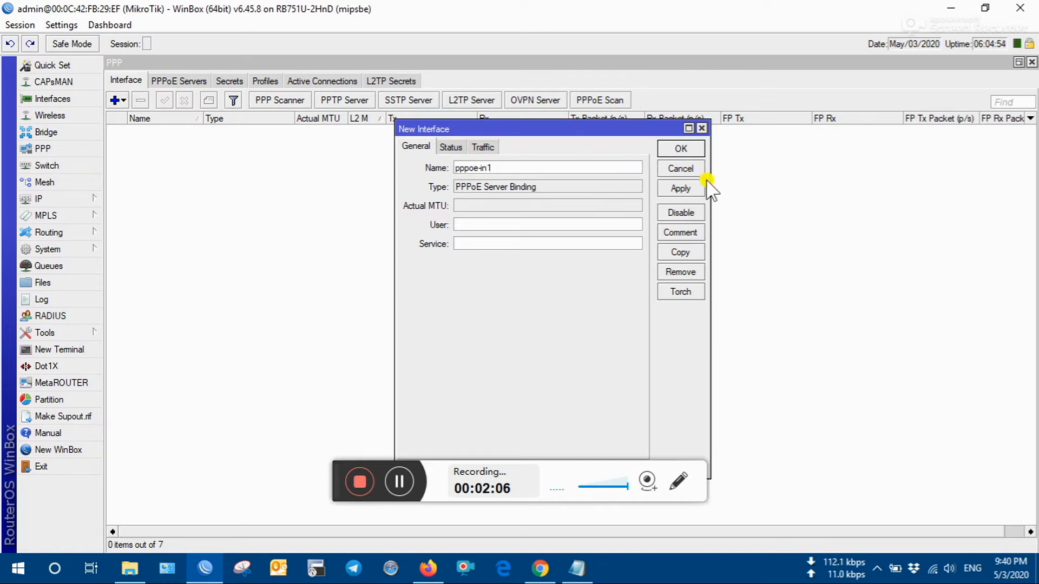
left_click(680, 188)
left_click(681, 148)
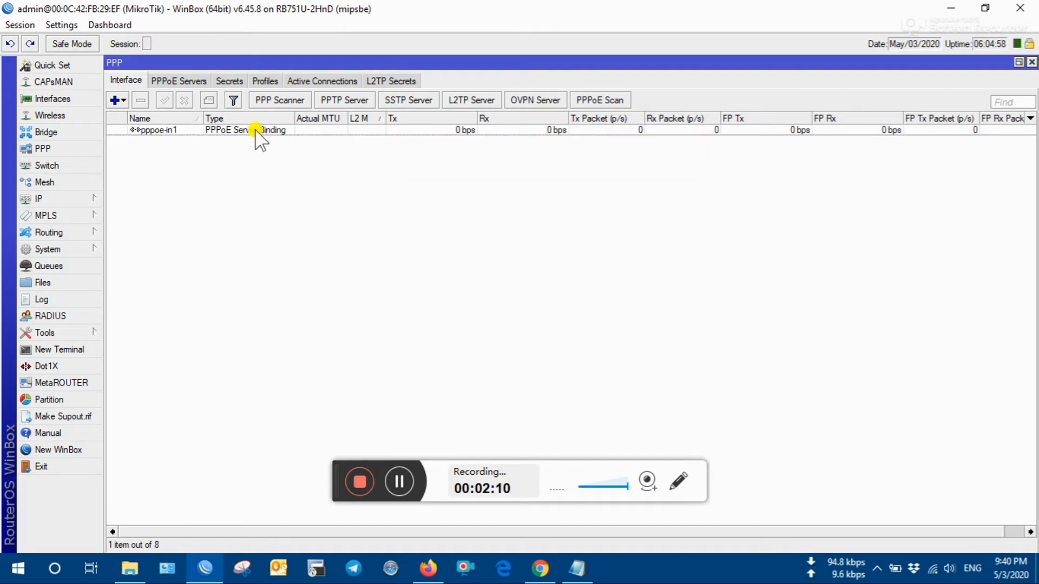
- Highlight the Create Profile step in the notes checklist
left_click(578, 568)
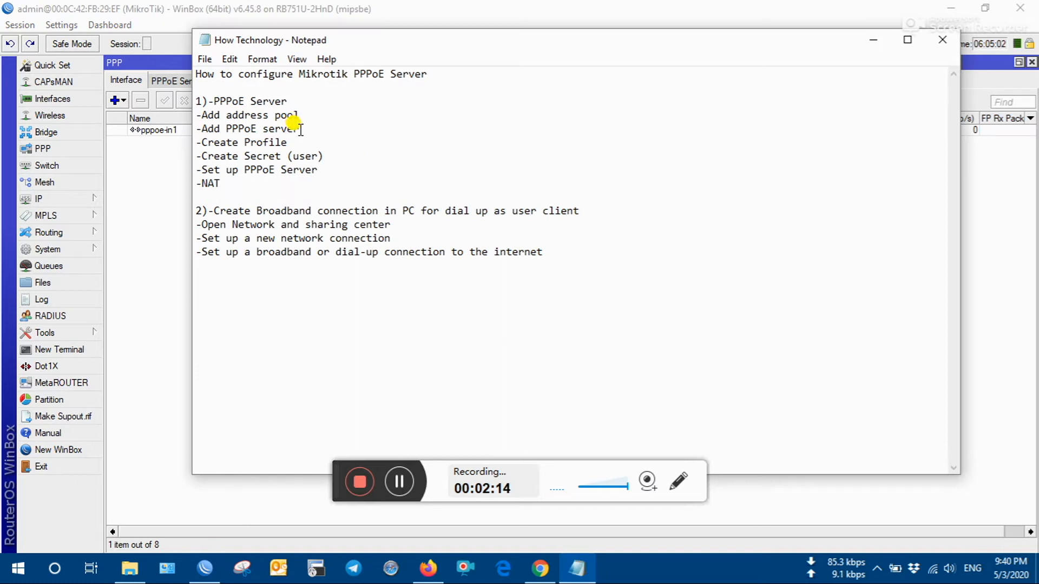
left_click_drag(287, 141, 198, 143)
left_click(349, 135)
- Add PPP profile 'test' with Local and Remote Address both set to the PPPoE Server pool
left_click(148, 197)
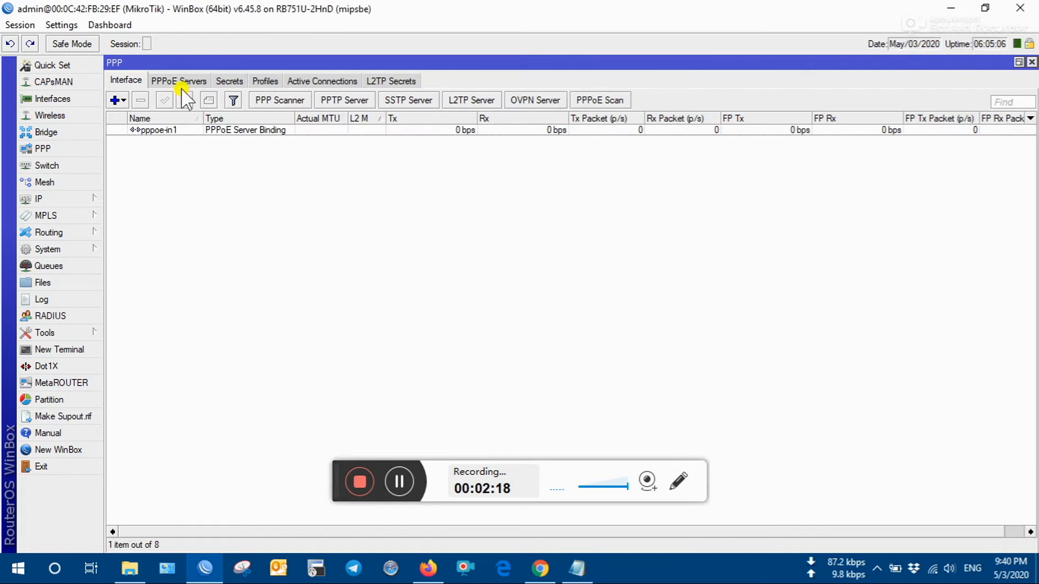
left_click(270, 80)
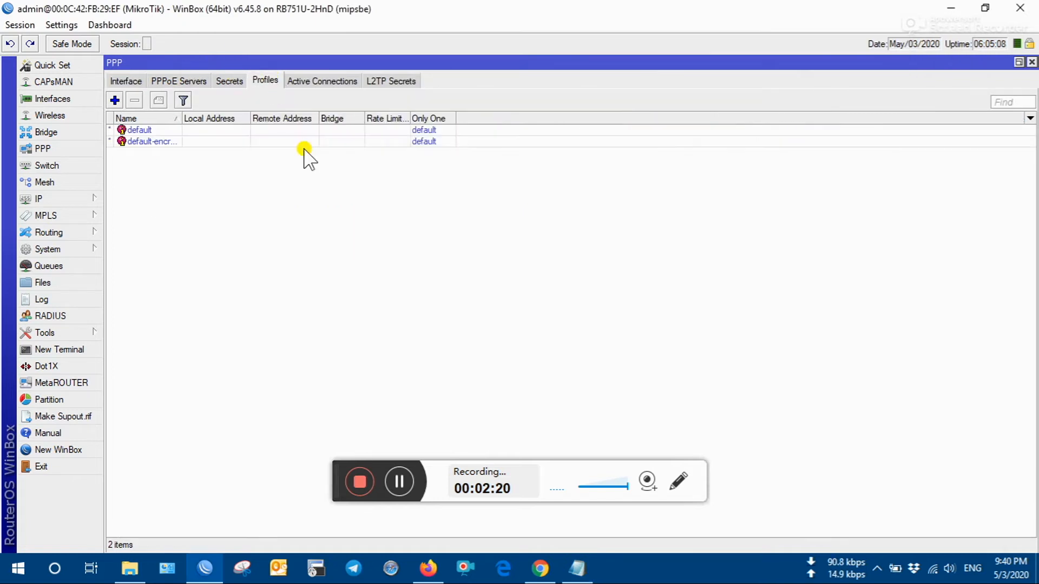
left_click(114, 100)
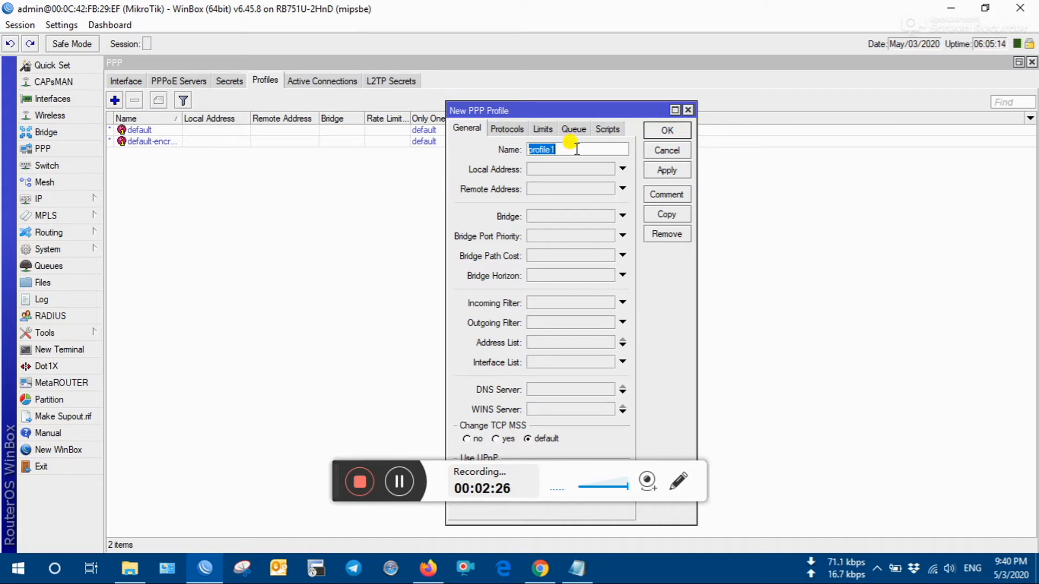
type("test")
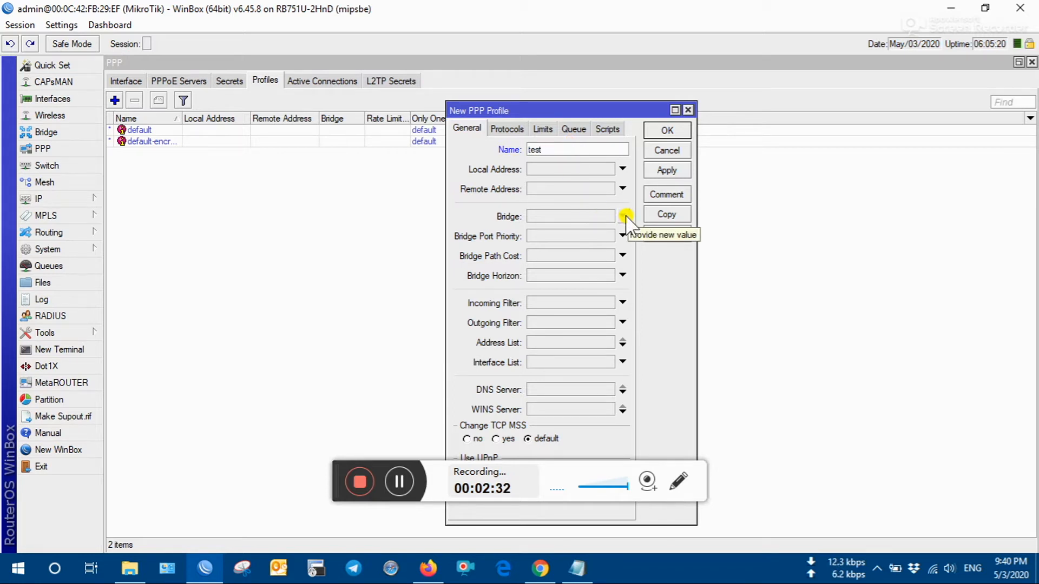
left_click(621, 168)
left_click(622, 168)
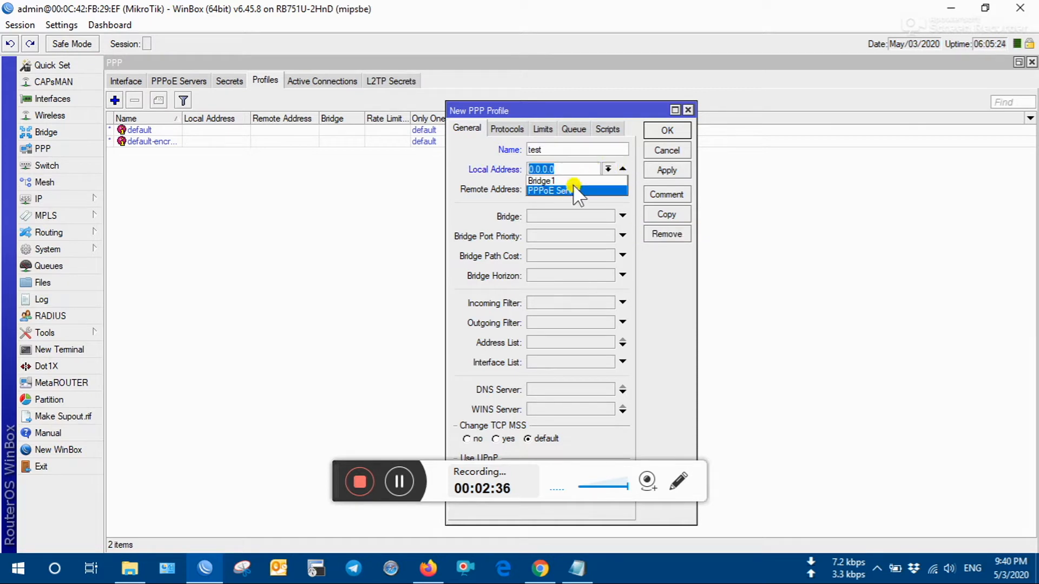
left_click(573, 190)
left_click(606, 188)
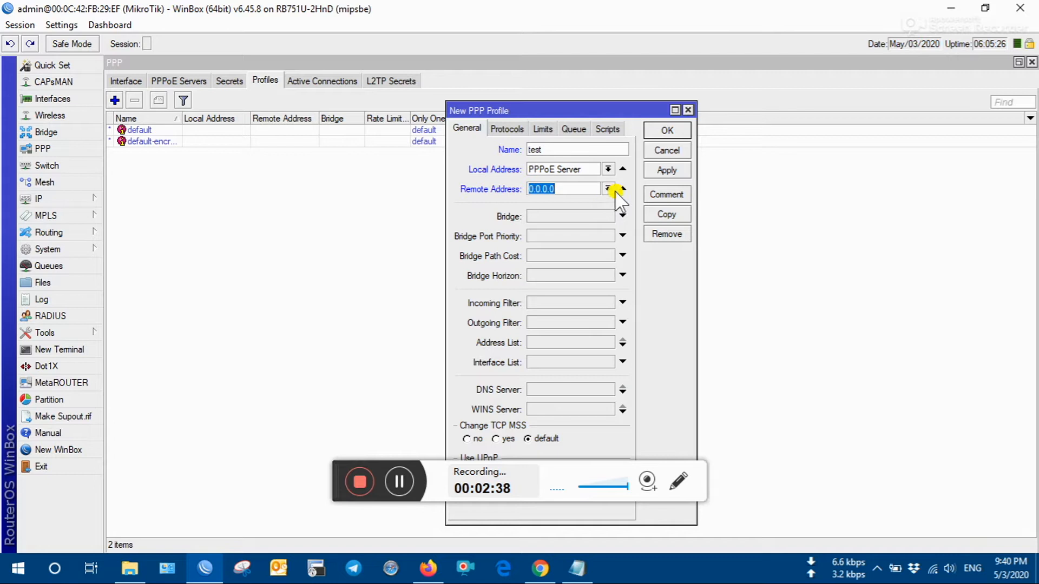
left_click(607, 189)
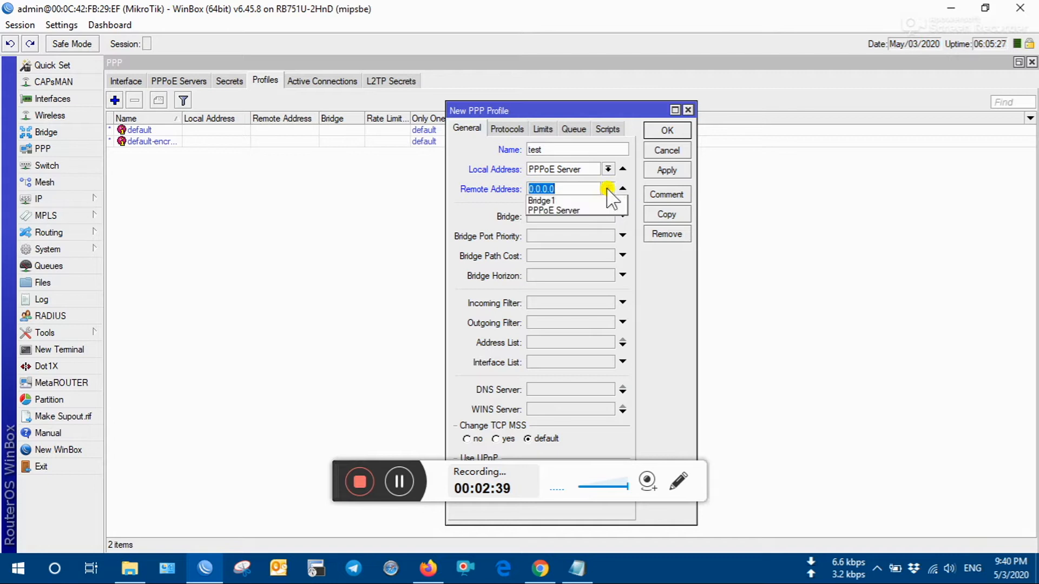
left_click(572, 210)
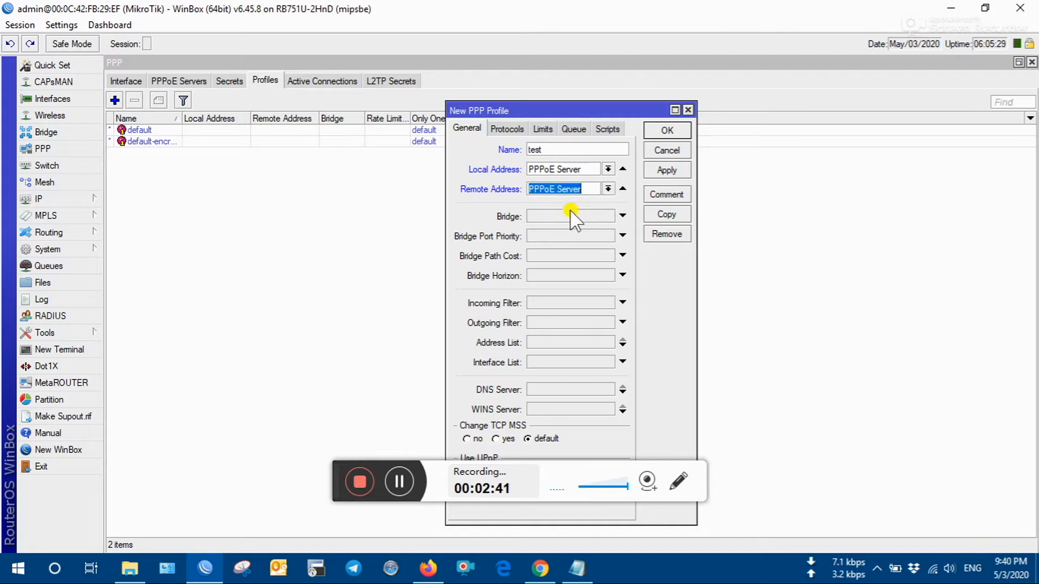
left_click(670, 169)
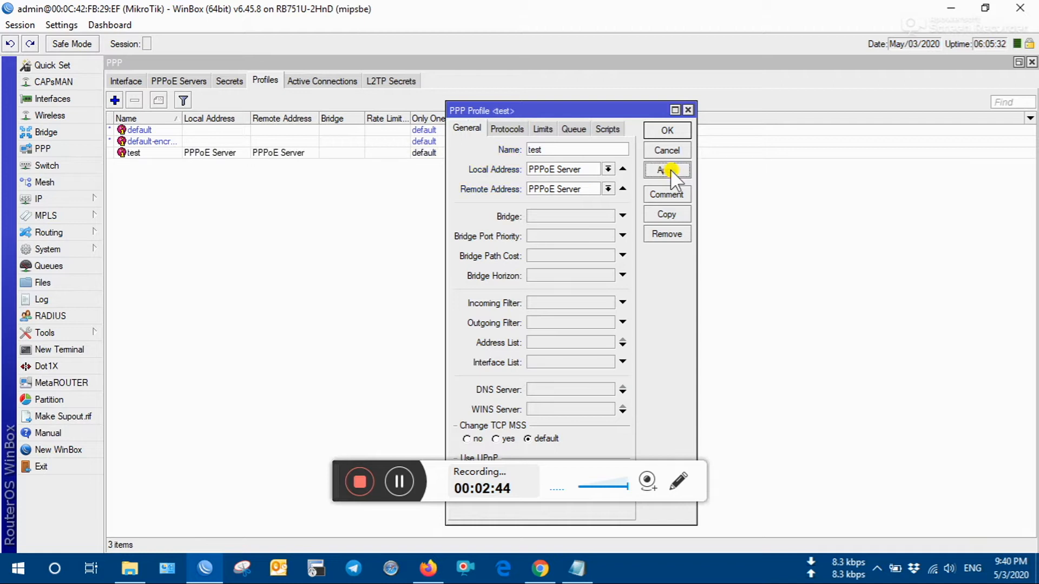
left_click(671, 130)
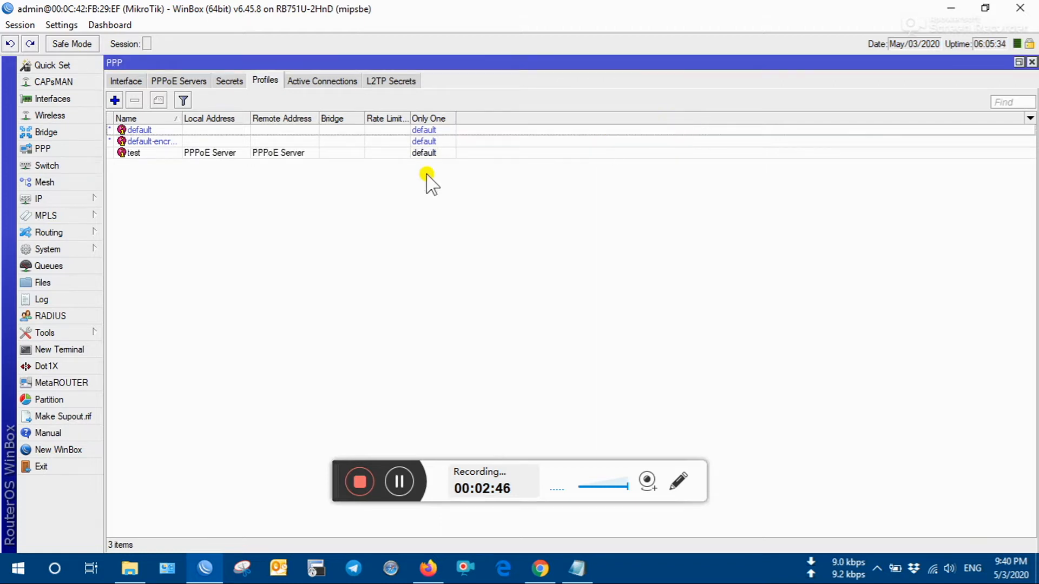
- Show the PPP Secrets list and highlight the Create Secret step in the notes
left_click(229, 81)
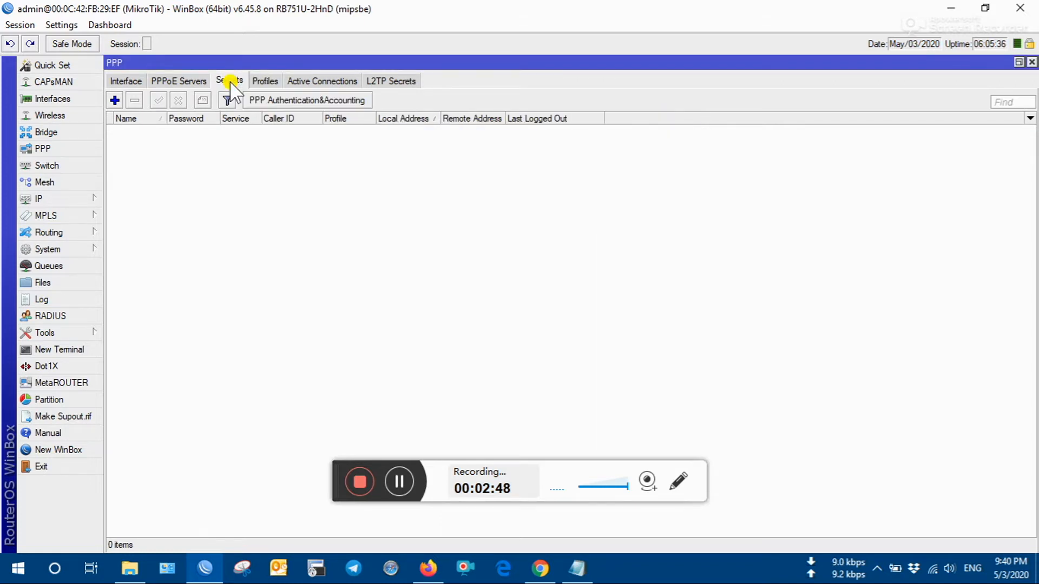
left_click(577, 569)
left_click_drag(325, 157, 190, 155)
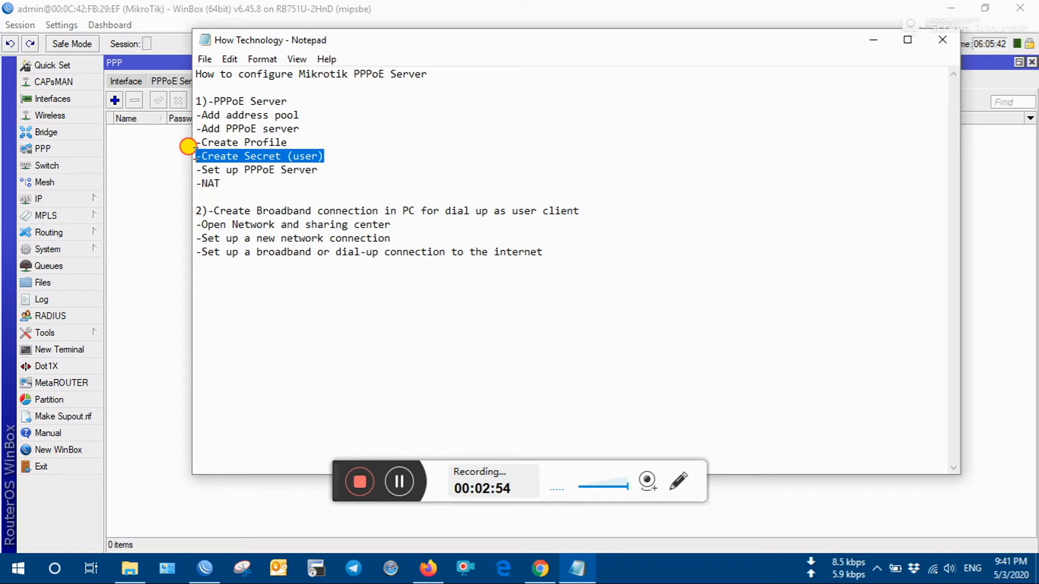
left_click(349, 163)
- Start a new PPP secret and enter the user name and account password
left_click(167, 169)
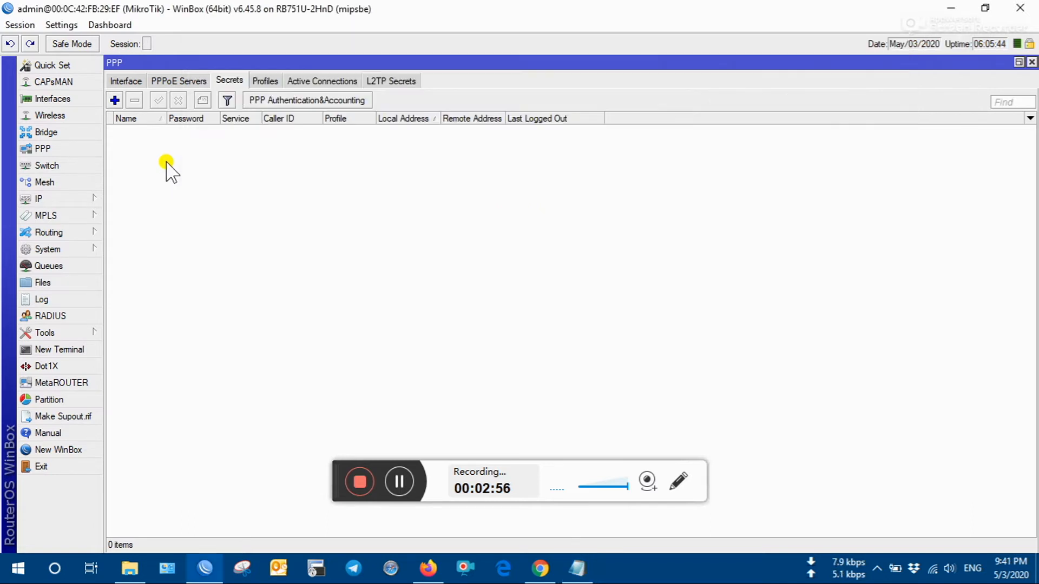
left_click(114, 100)
left_click_drag(475, 172, 467, 148)
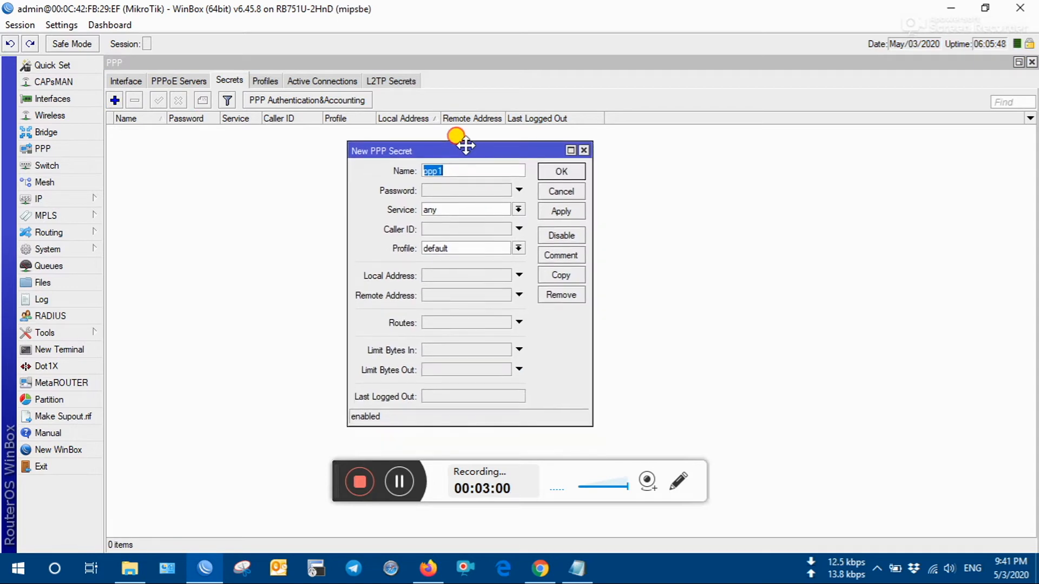
type("test@ftth")
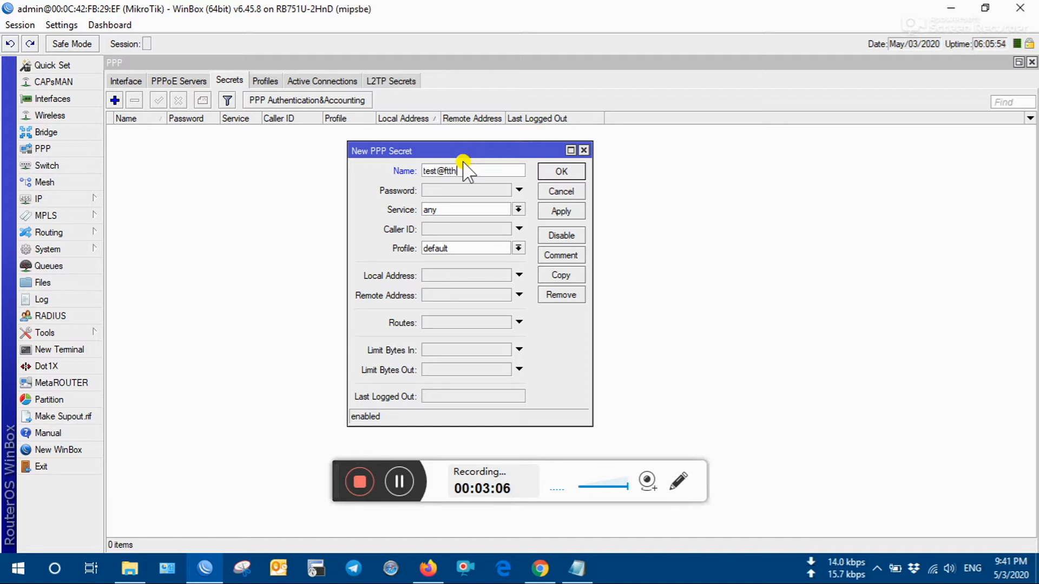
left_click(464, 189)
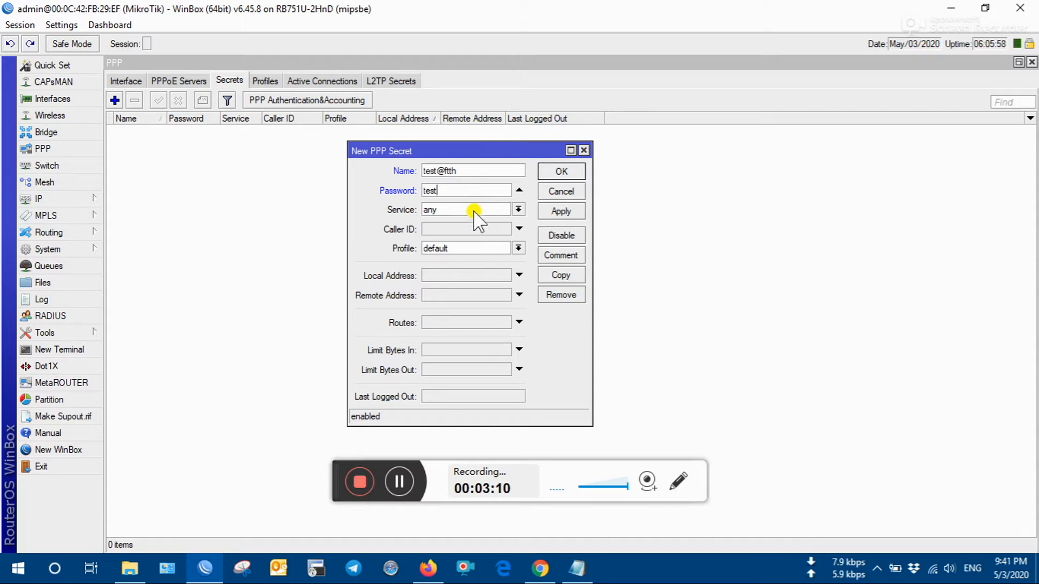
- Give the secret profile test and service pppoe, and save it
left_click(501, 248)
left_click(475, 279)
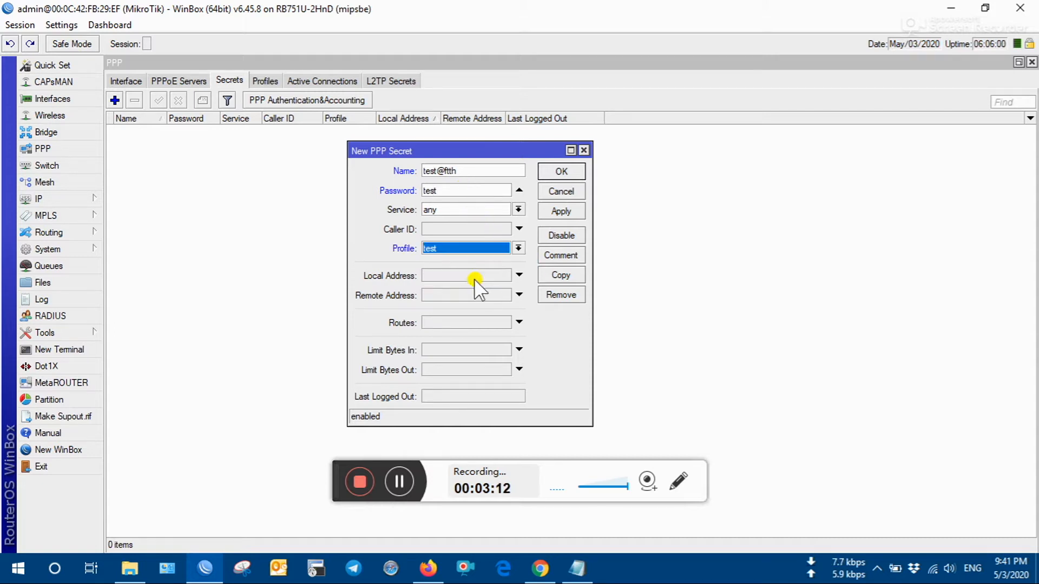
left_click(499, 210)
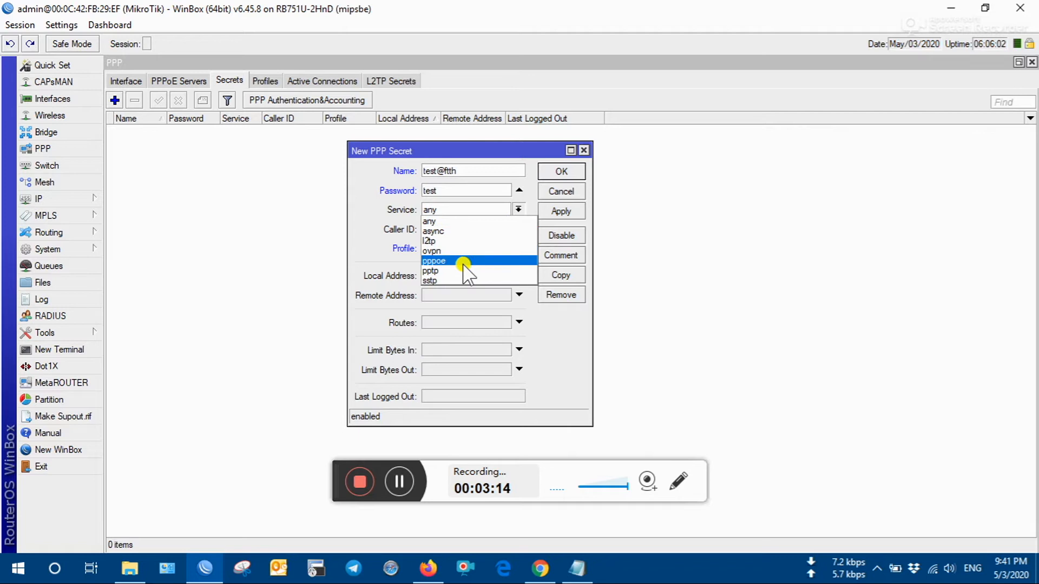
left_click(464, 262)
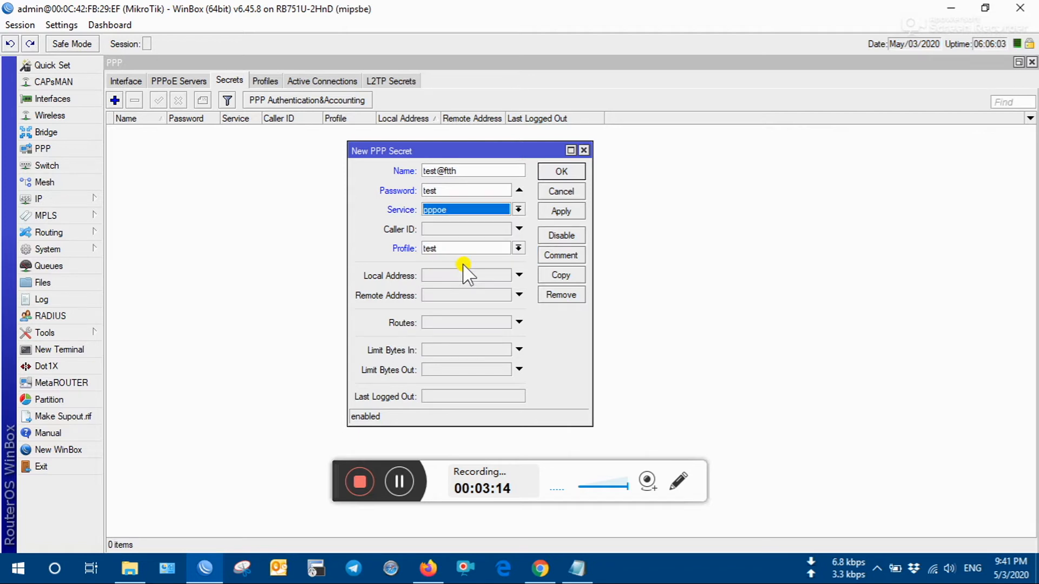
left_click(573, 211)
left_click(562, 174)
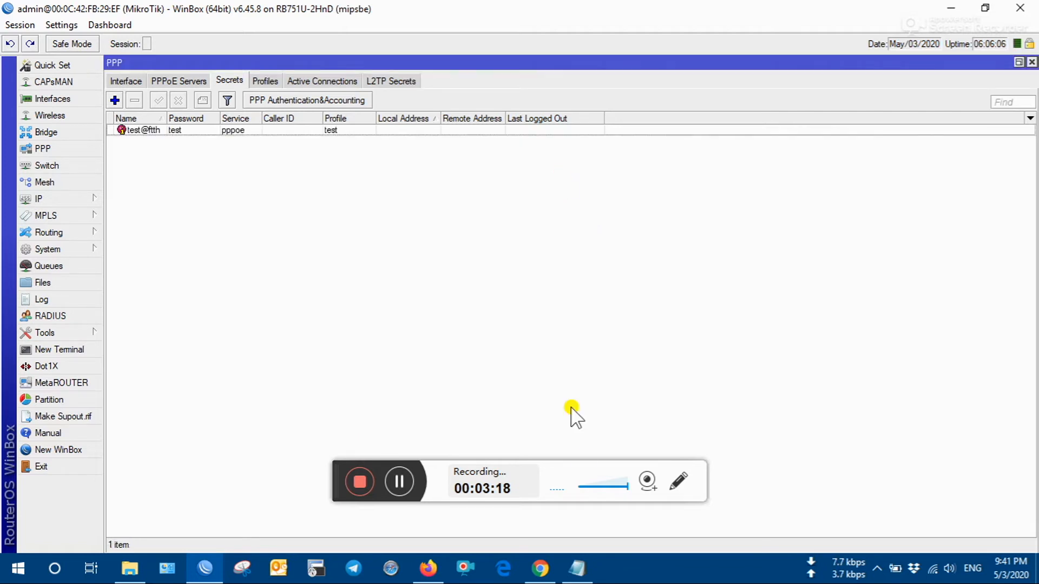
- Highlight the Set up PPPoE Server step in the notes checklist
left_click(578, 568)
left_click_drag(325, 171, 189, 171)
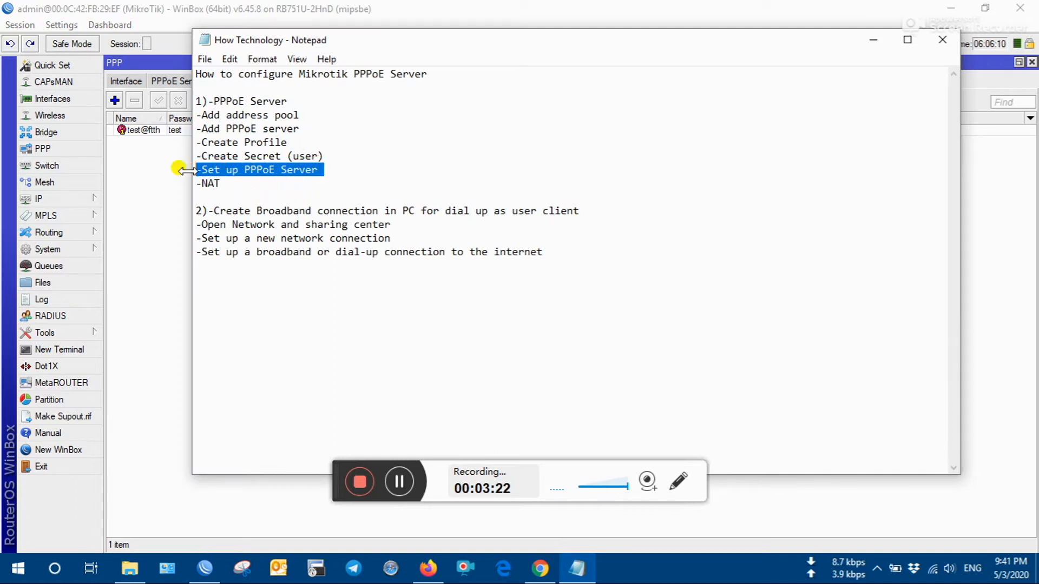
left_click(269, 170)
left_click_drag(319, 171, 181, 169)
left_click(224, 195)
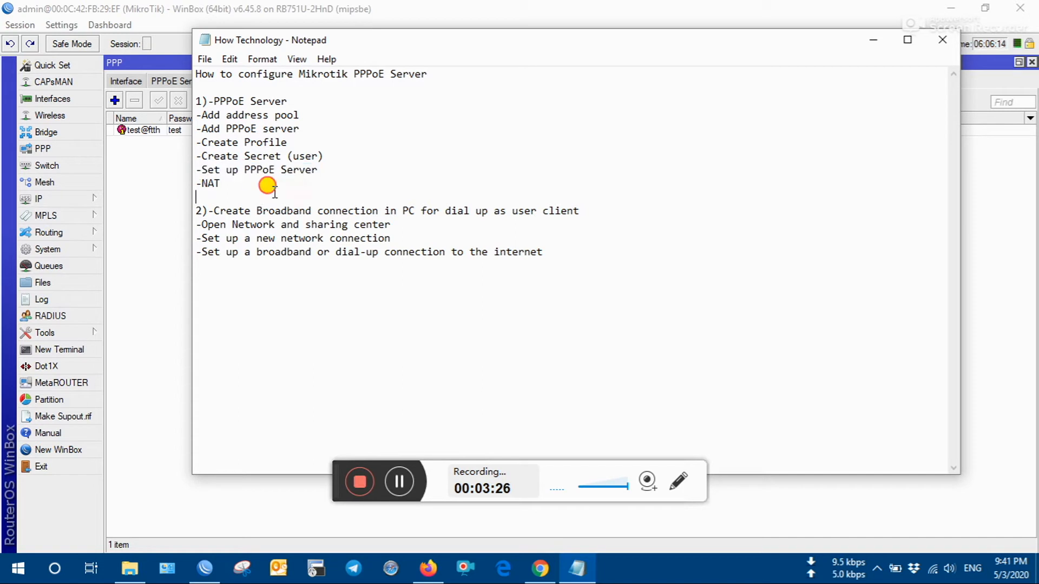
left_click(153, 181)
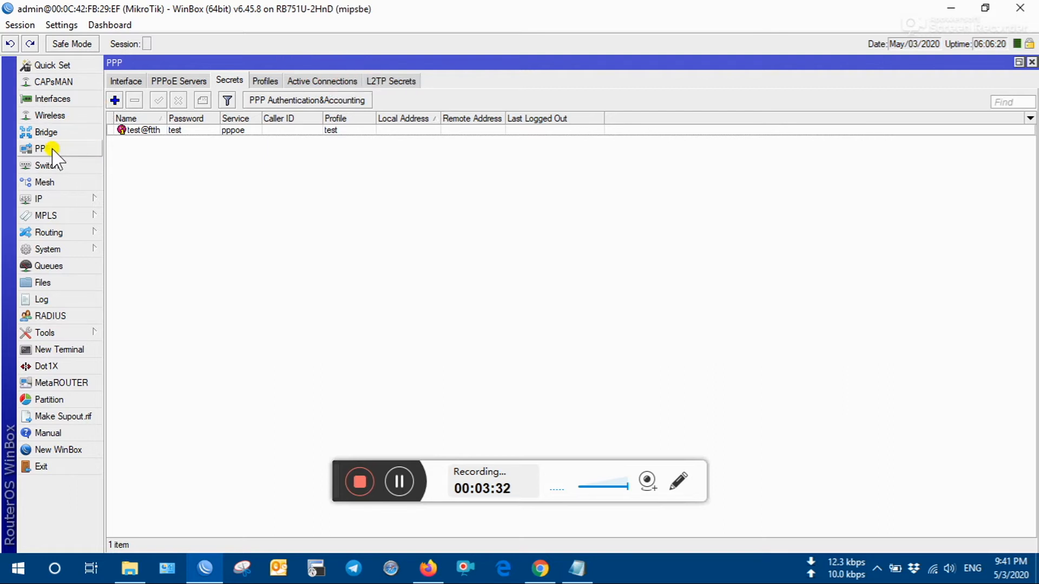
- Add a new bridge with the default name bridge2 in the Bridge list
left_click(50, 132)
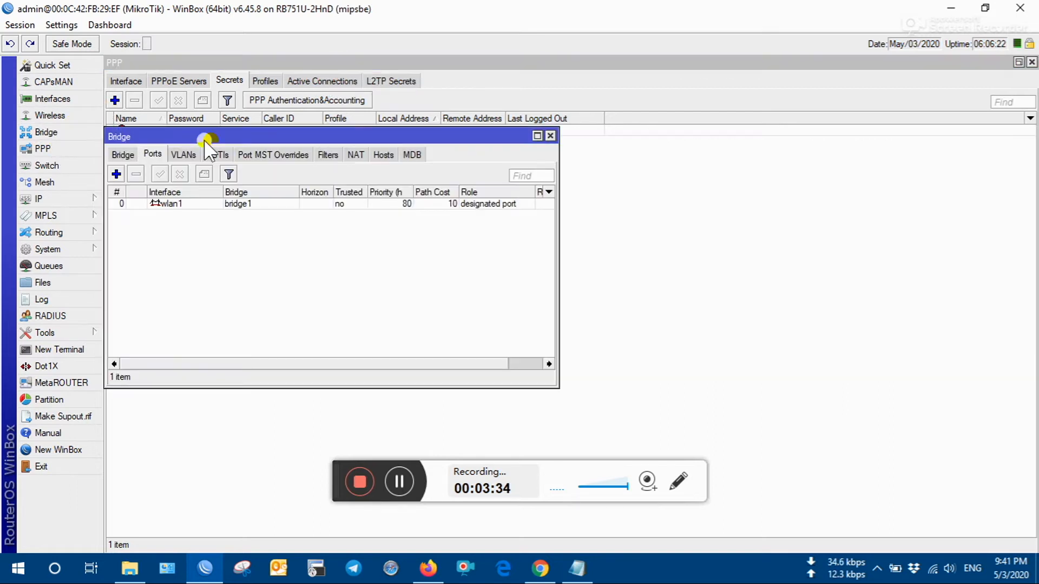
left_click(128, 156)
left_click(116, 174)
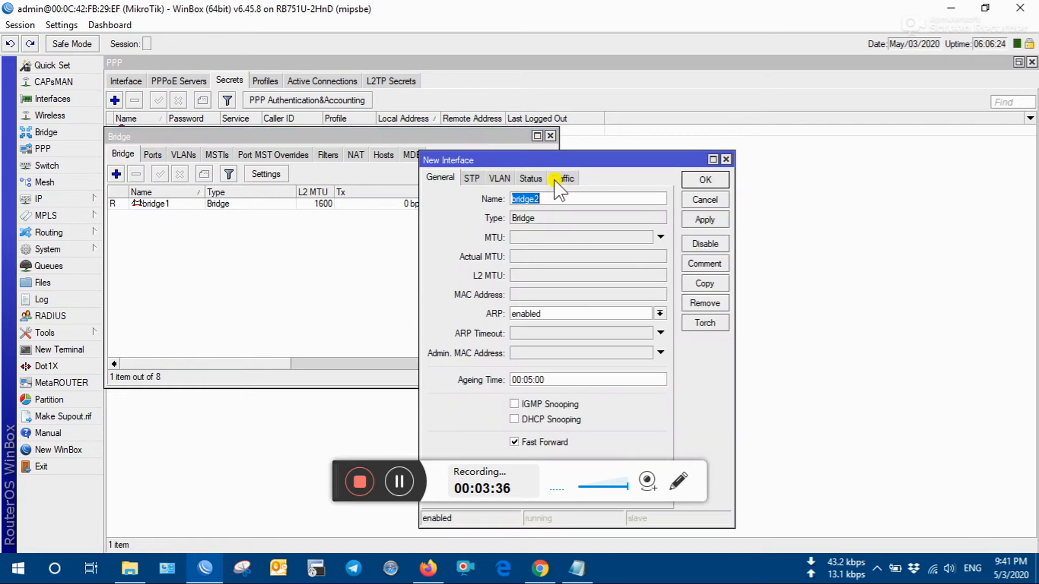
left_click(701, 219)
left_click(706, 180)
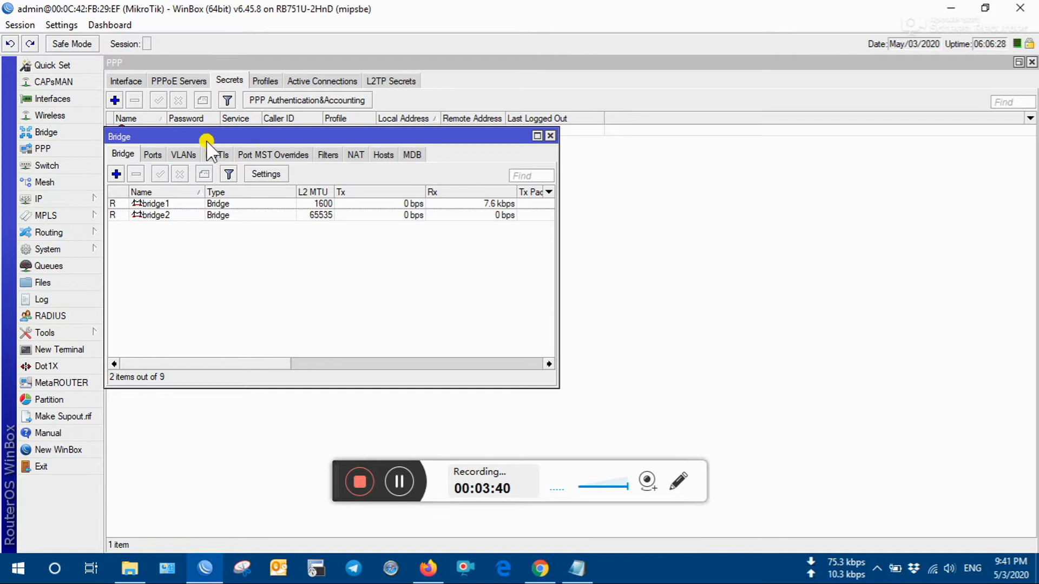
left_click(154, 155)
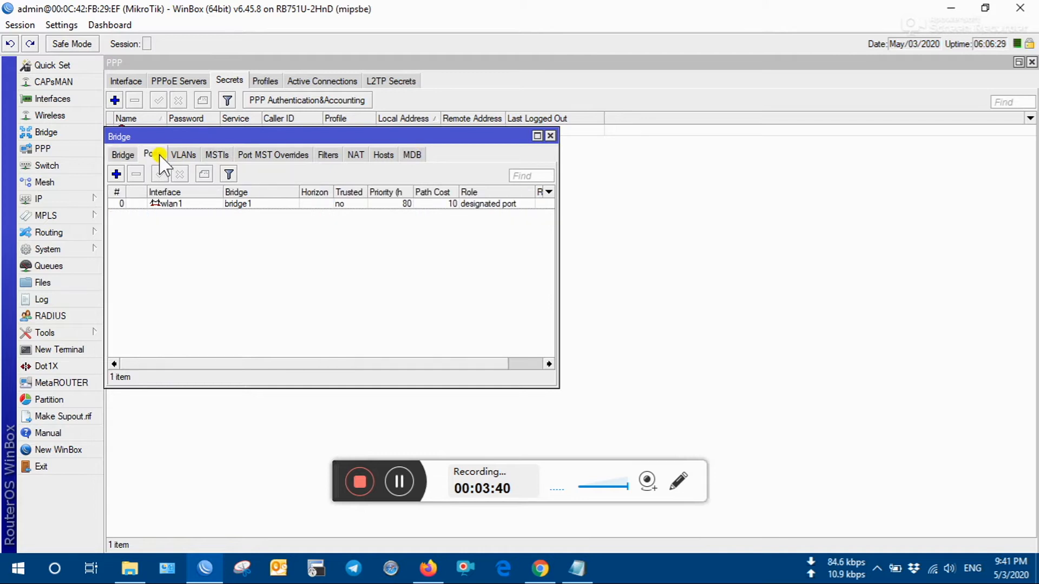
- Add ether2 and ether4 as bridge ports on bridge2
left_click(116, 174)
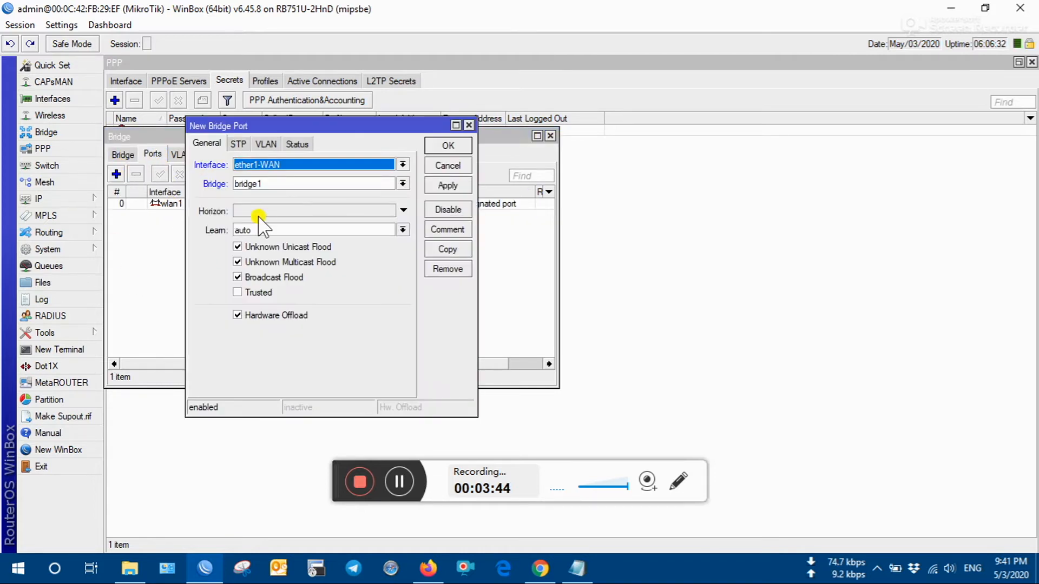
left_click(299, 164)
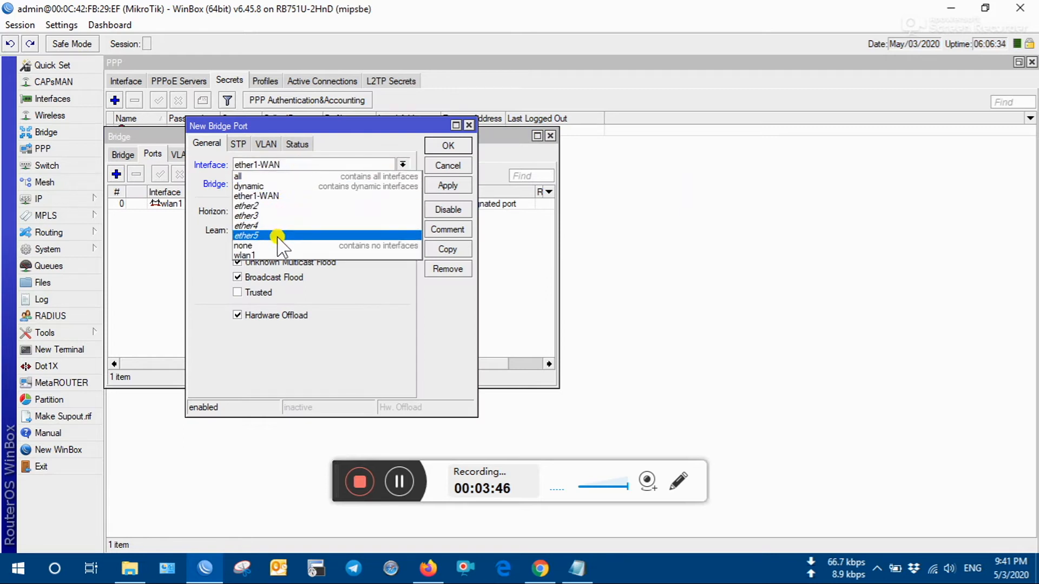
left_click(268, 207)
left_click(324, 185)
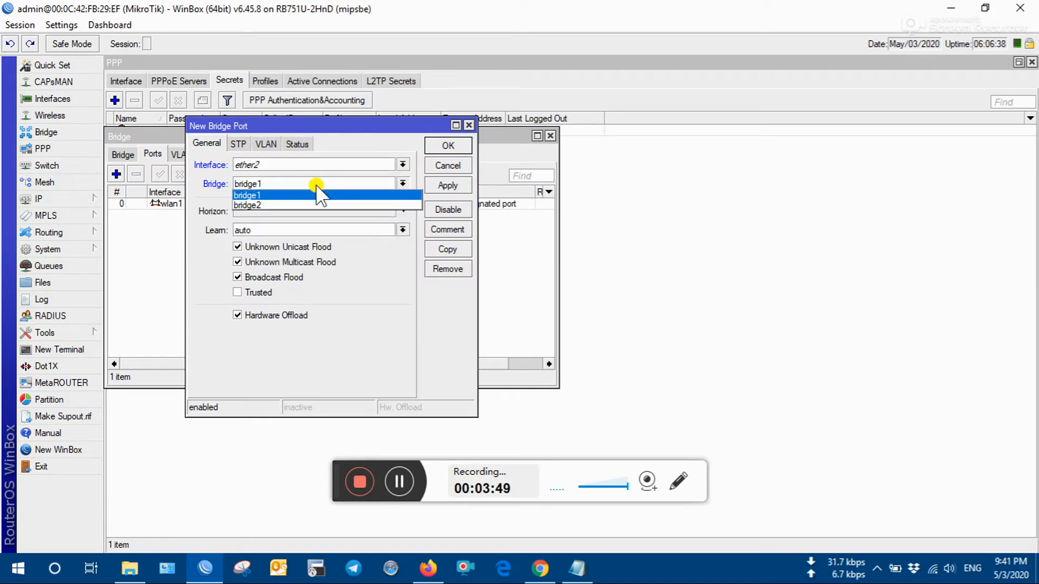
left_click(289, 206)
left_click(448, 146)
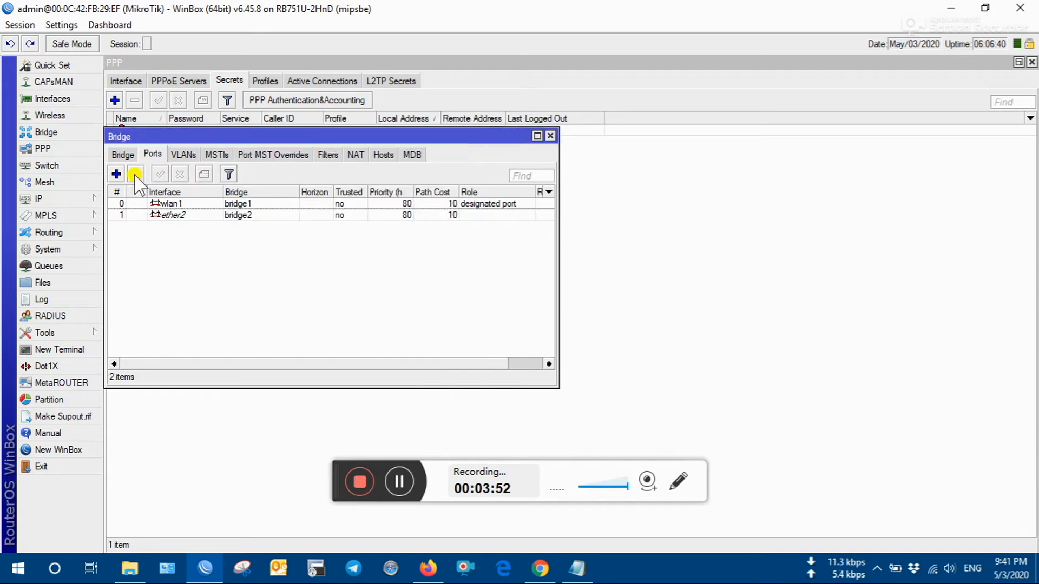
left_click(116, 174)
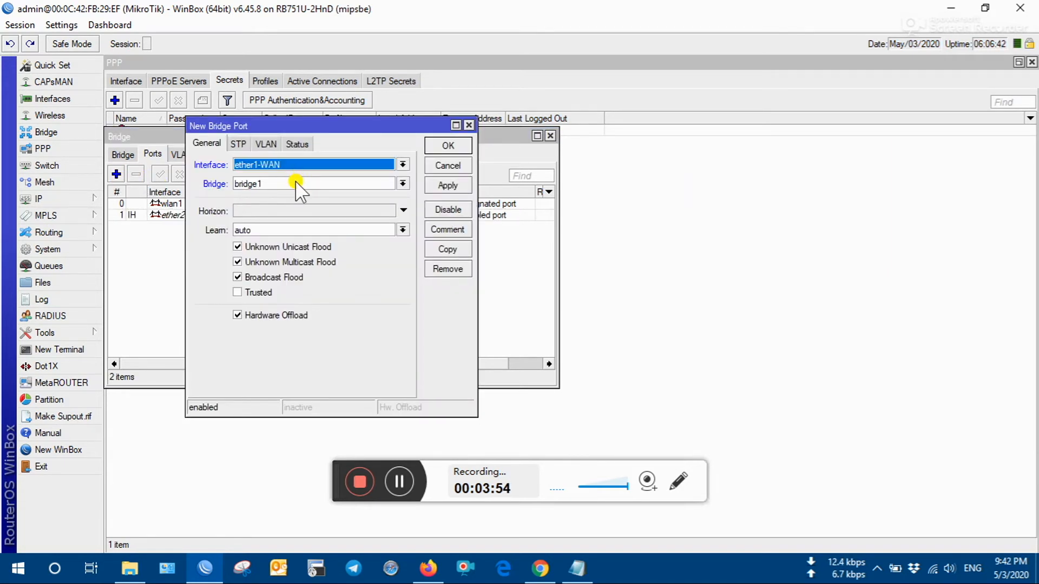
left_click(297, 164)
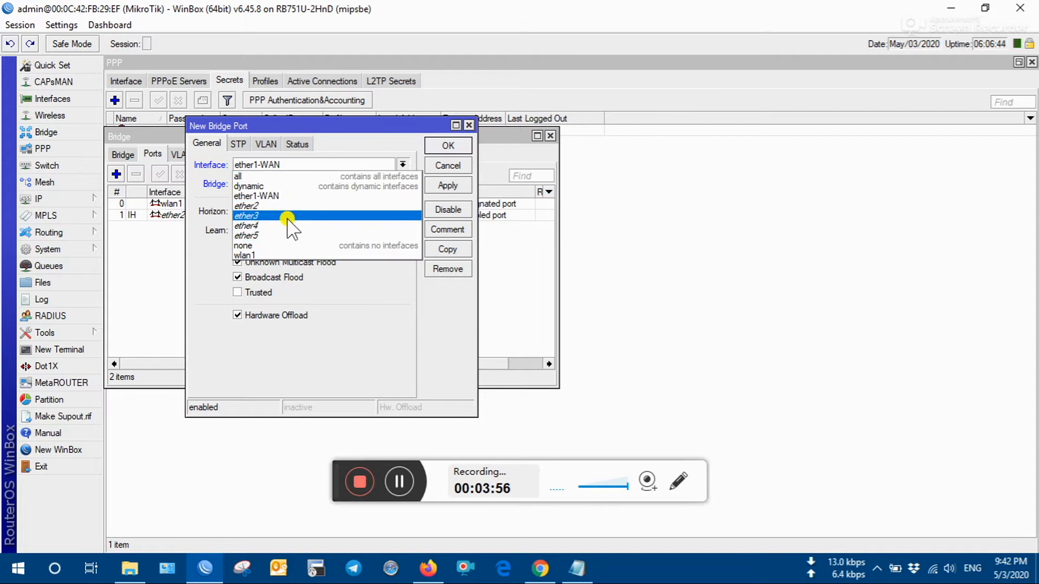
left_click(287, 225)
left_click(284, 183)
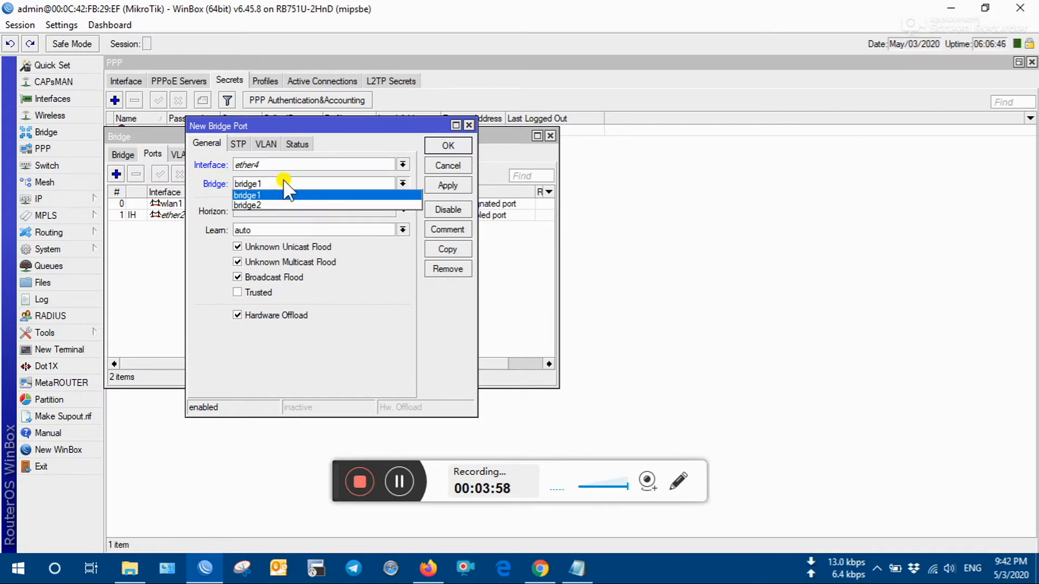
left_click(282, 205)
left_click(450, 145)
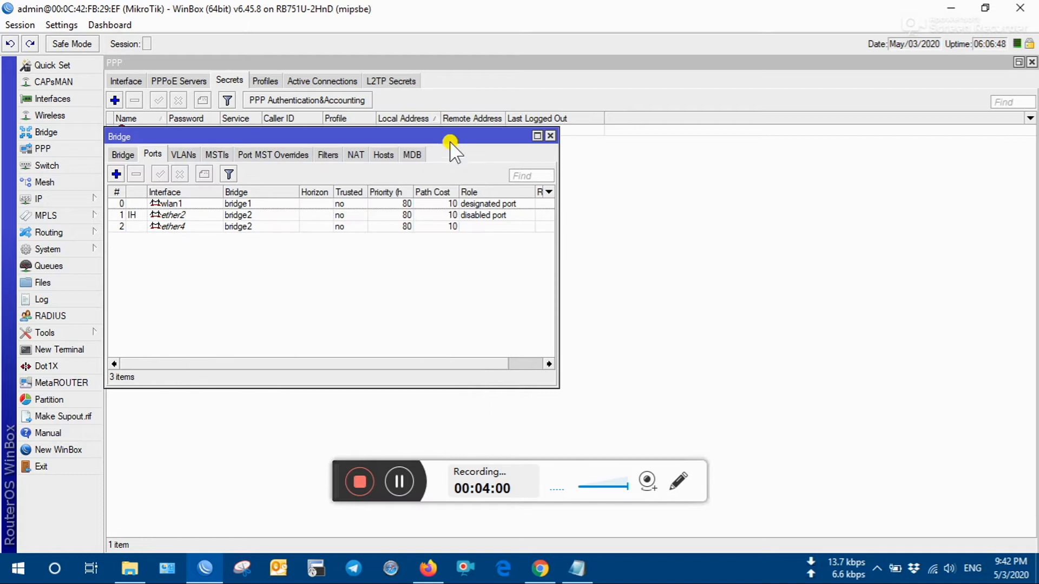
- Add ether5 and ether3 as bridge ports on bridge2
left_click(116, 174)
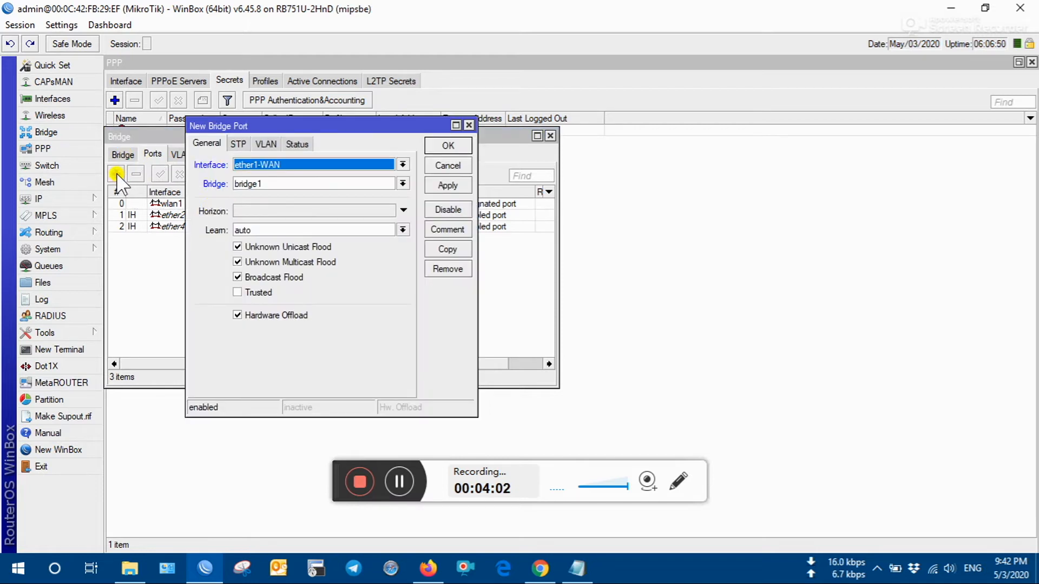
left_click(287, 165)
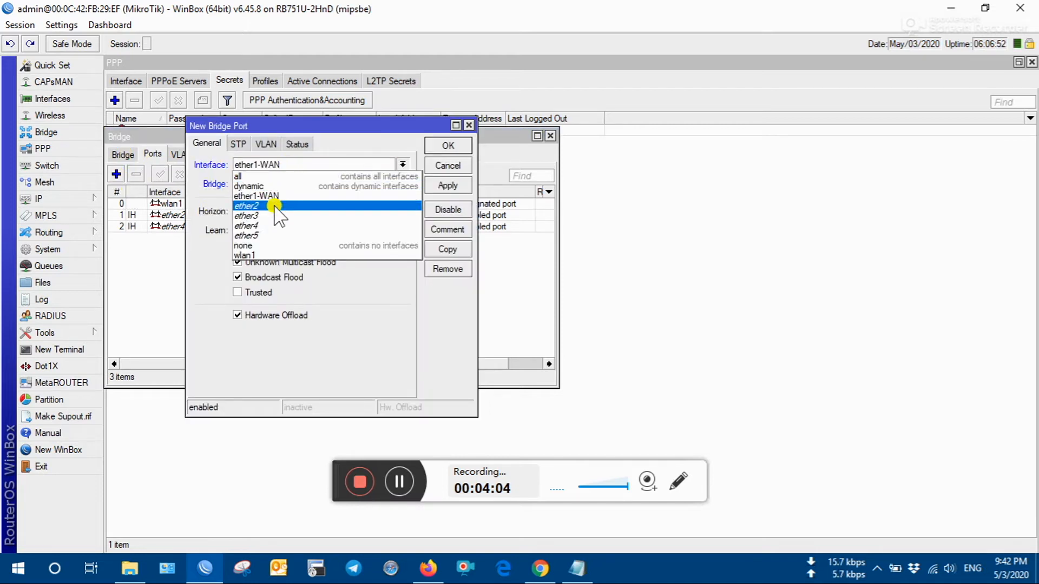
left_click(269, 235)
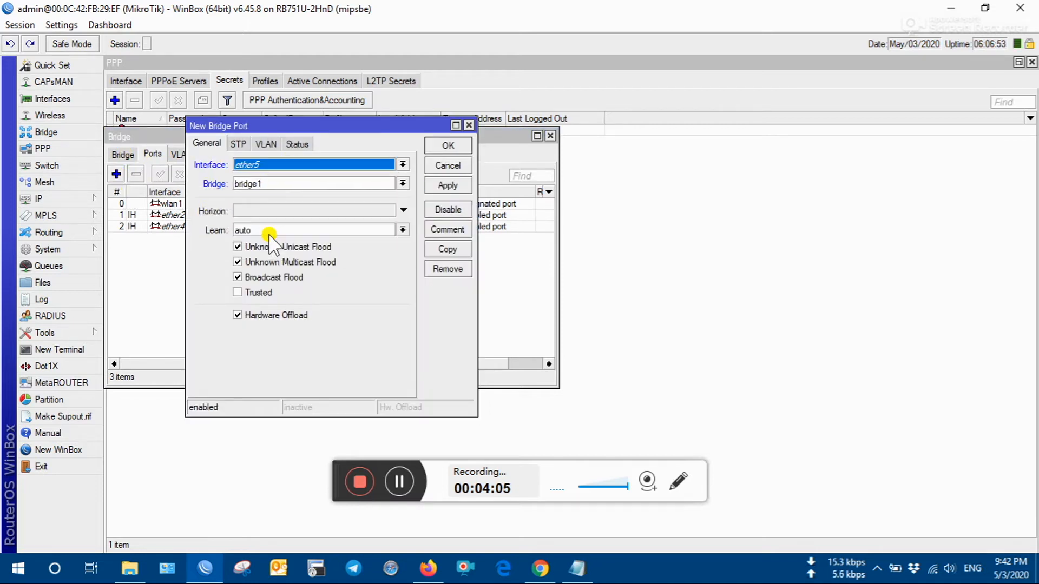
left_click(261, 185)
left_click(265, 206)
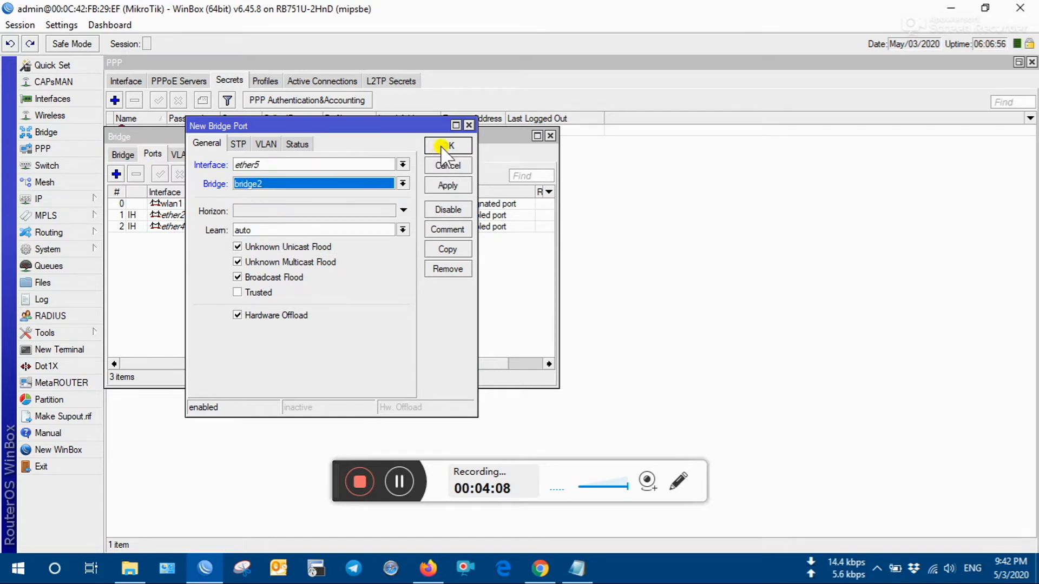
left_click(445, 146)
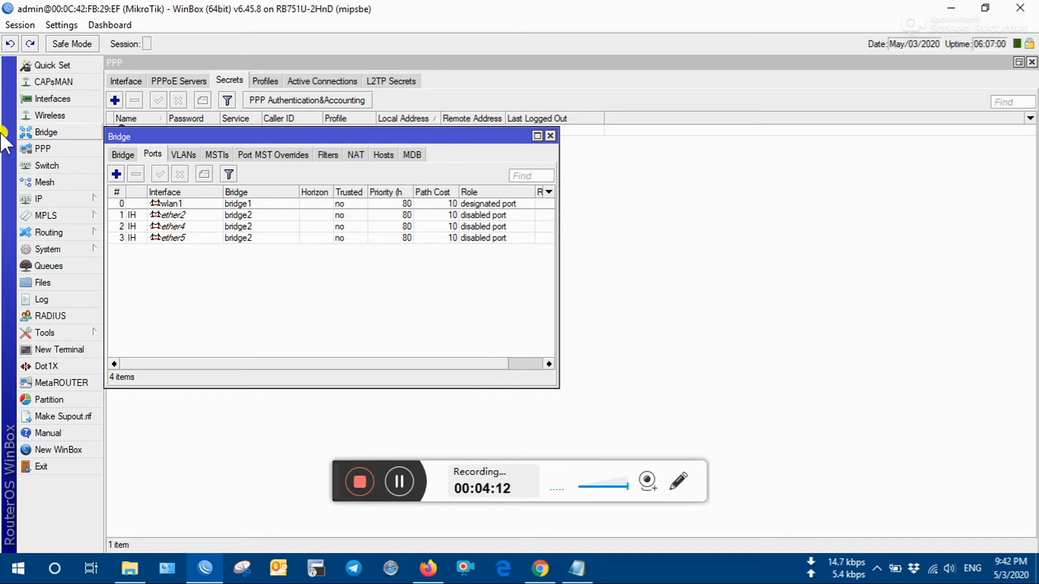
left_click(116, 173)
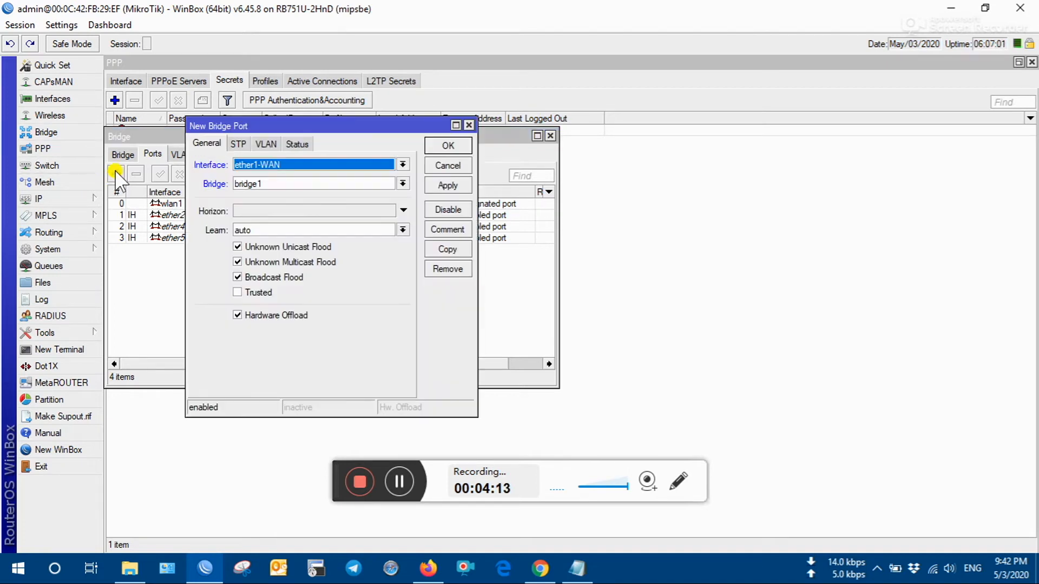
left_click(301, 185)
left_click(303, 205)
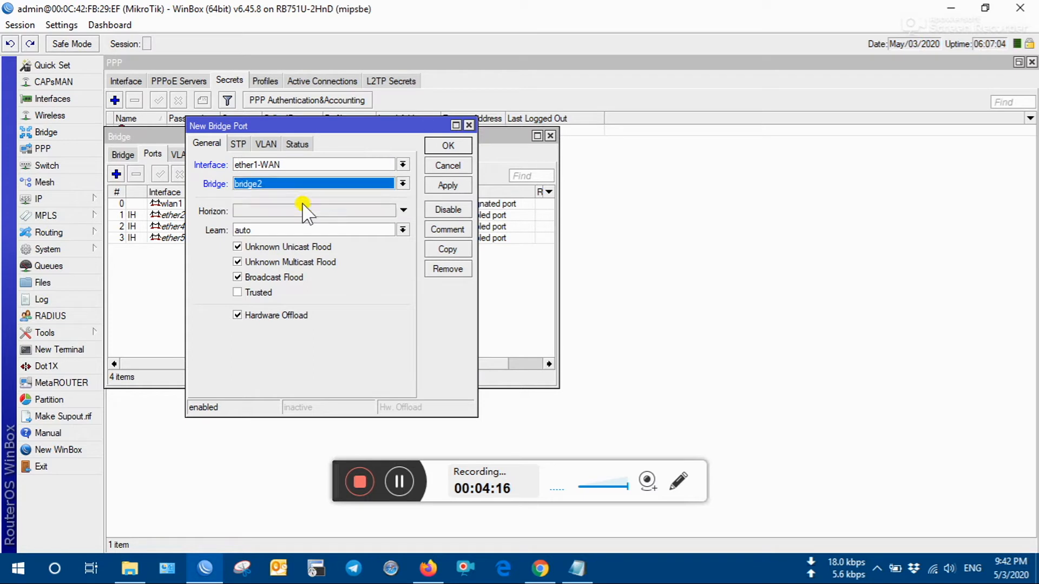
left_click(314, 164)
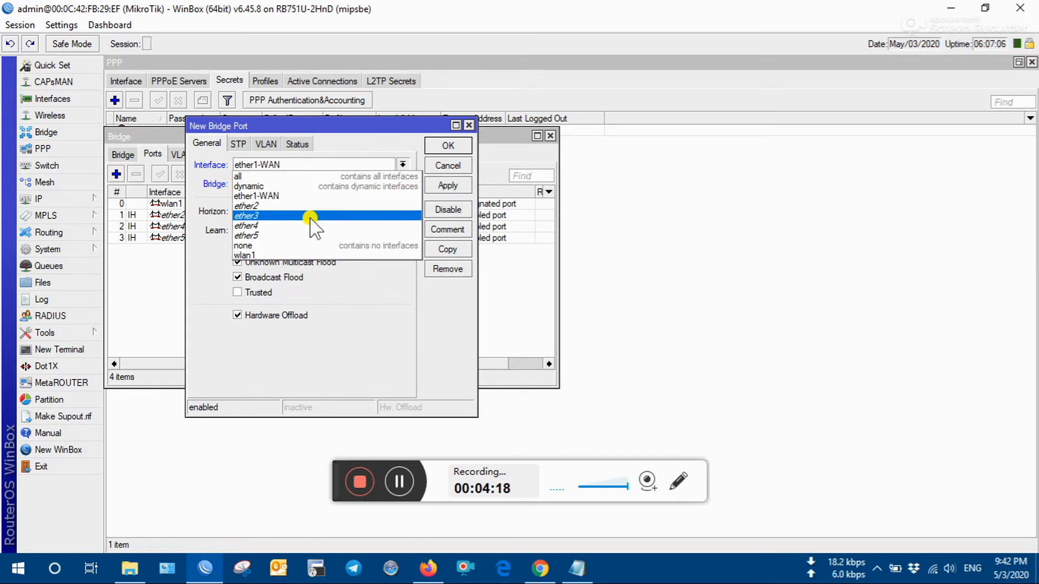
left_click(311, 216)
left_click(448, 186)
left_click(448, 145)
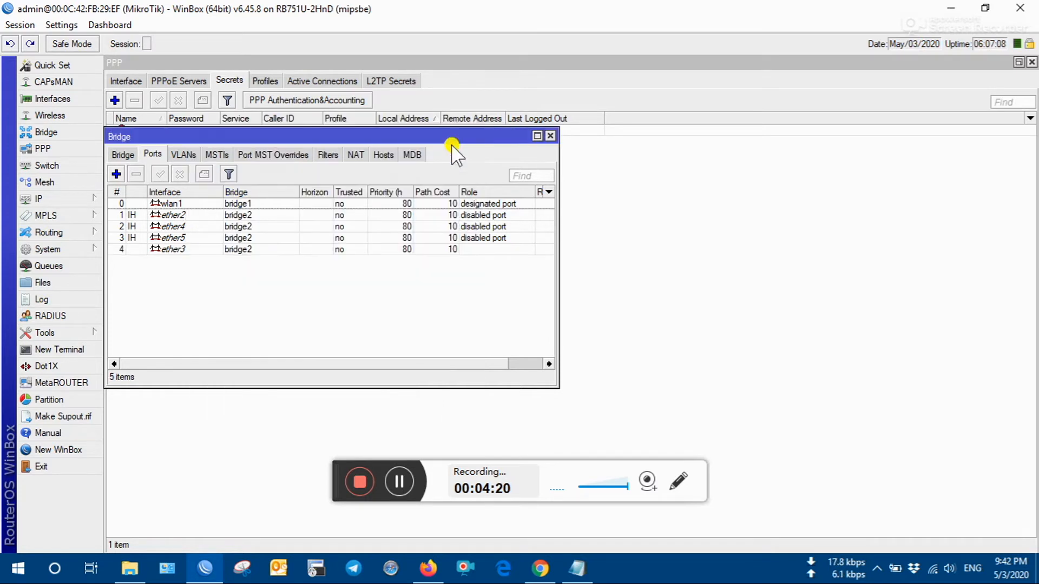
- Add IP address 172.16.30.20/24 on interface bridge2
left_click(552, 137)
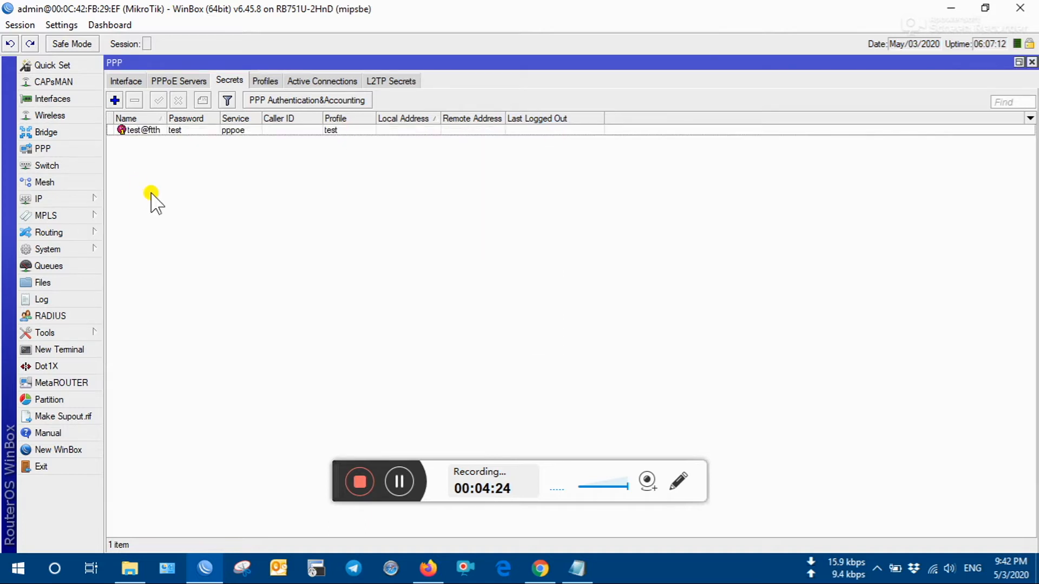
left_click(58, 199)
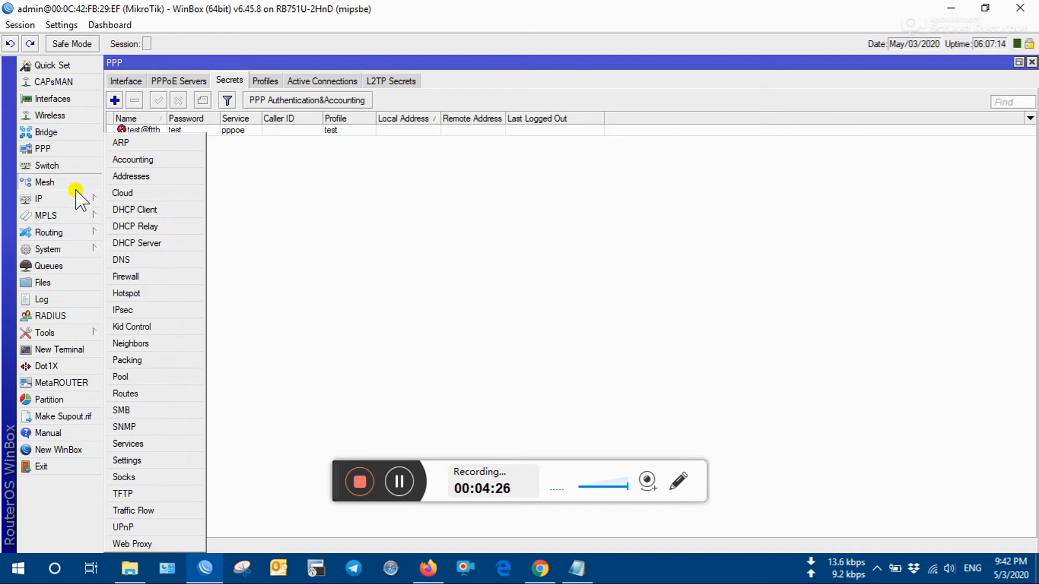
left_click(132, 175)
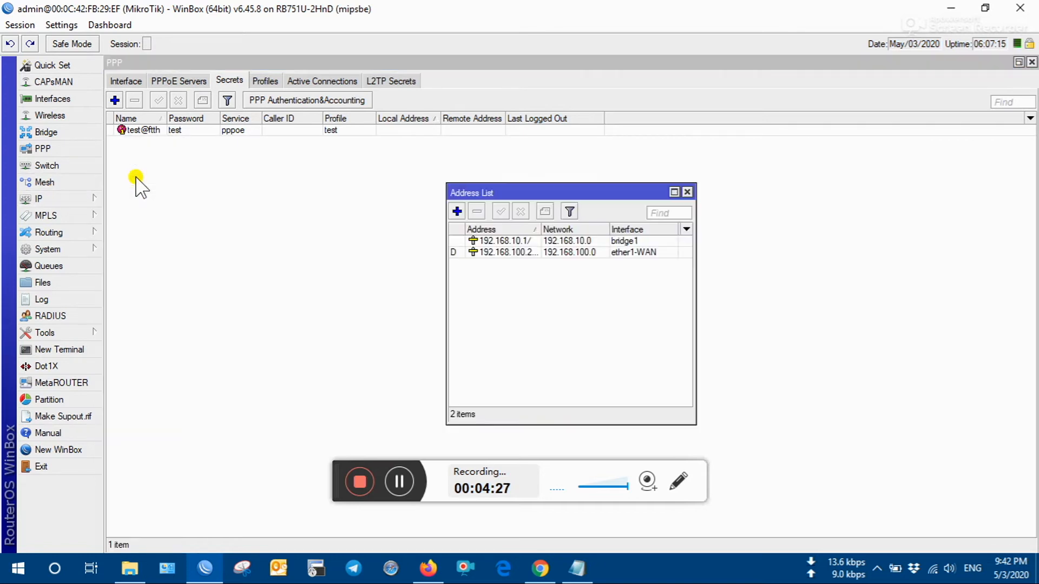
left_click(457, 211)
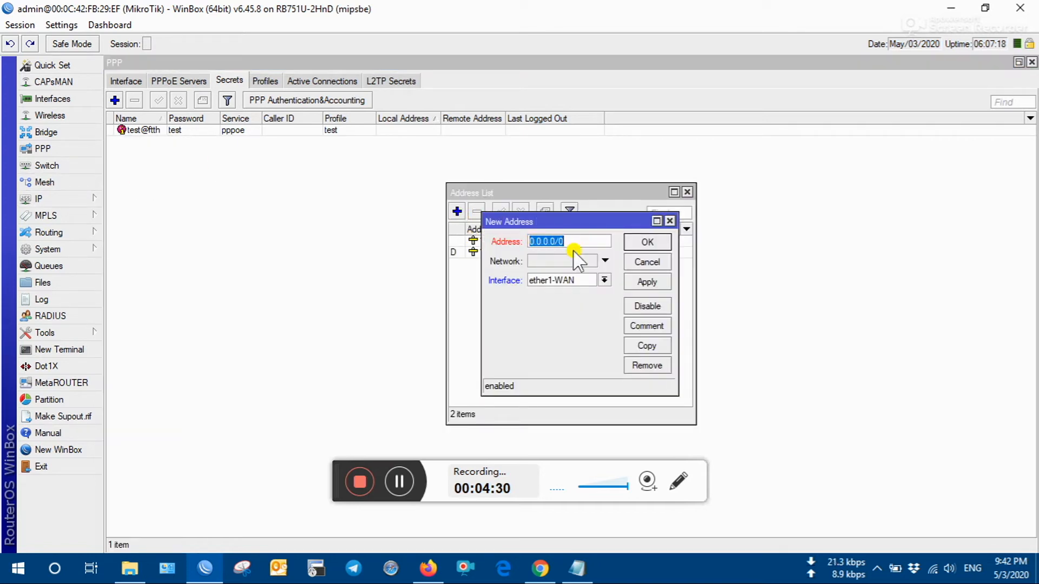
left_click(582, 283)
left_click(573, 302)
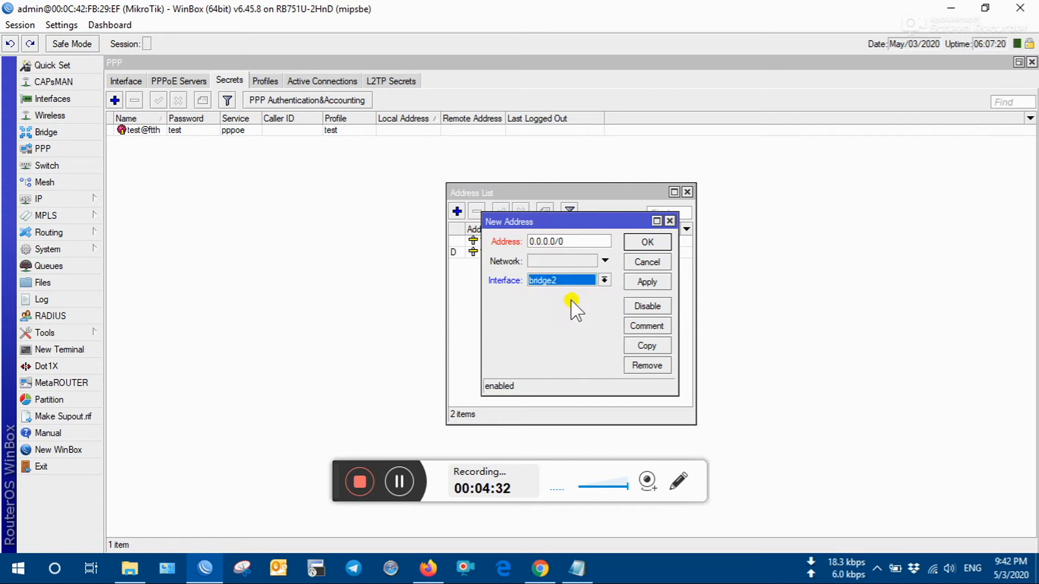
left_click(575, 241)
left_click_drag(575, 242, 439, 250)
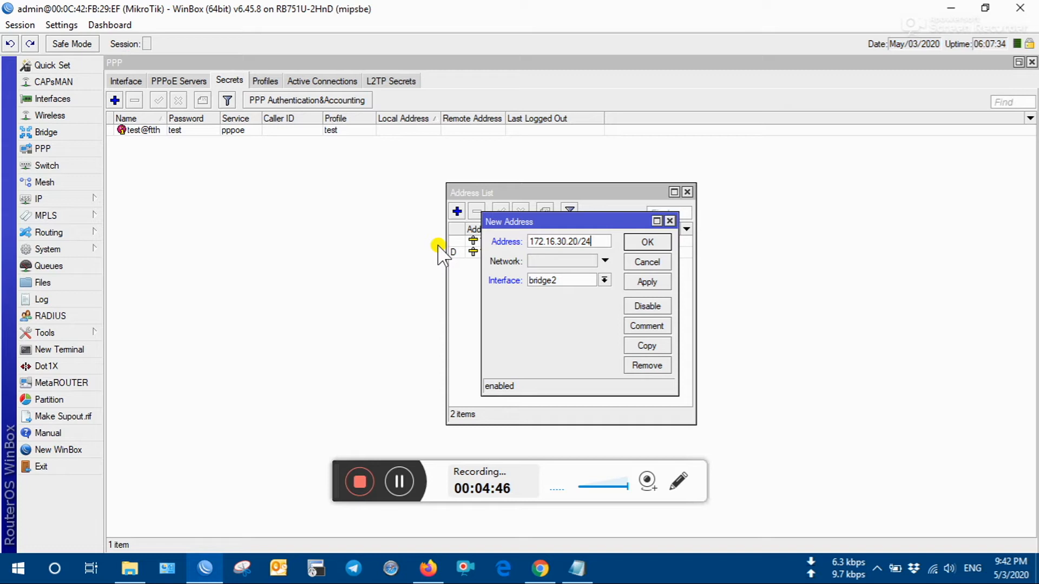
left_click(647, 281)
left_click(648, 242)
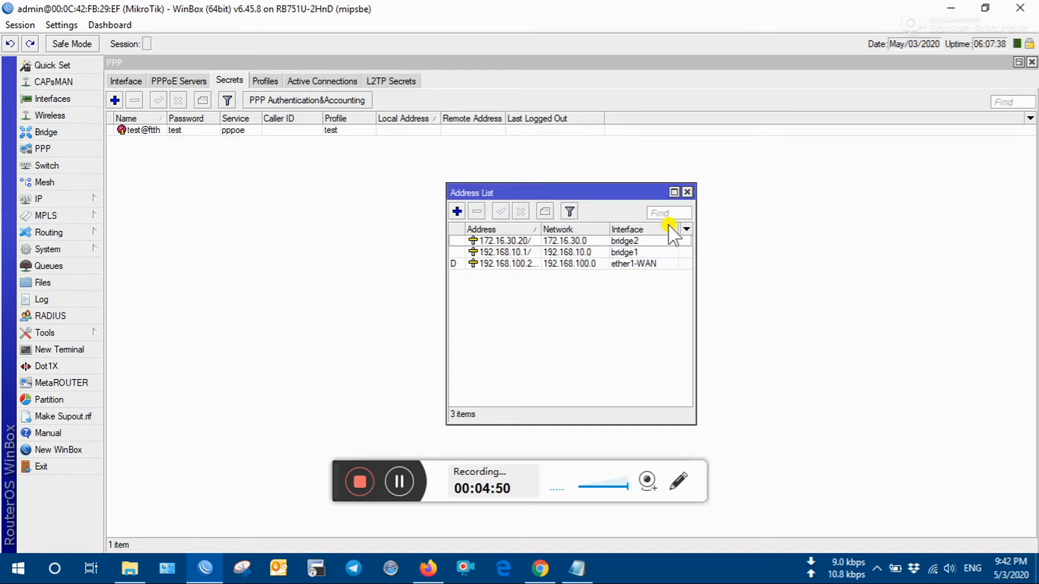
- Close the address list, review the PPPoE Servers and PPP Interface lists, and bring up the notes
left_click(688, 192)
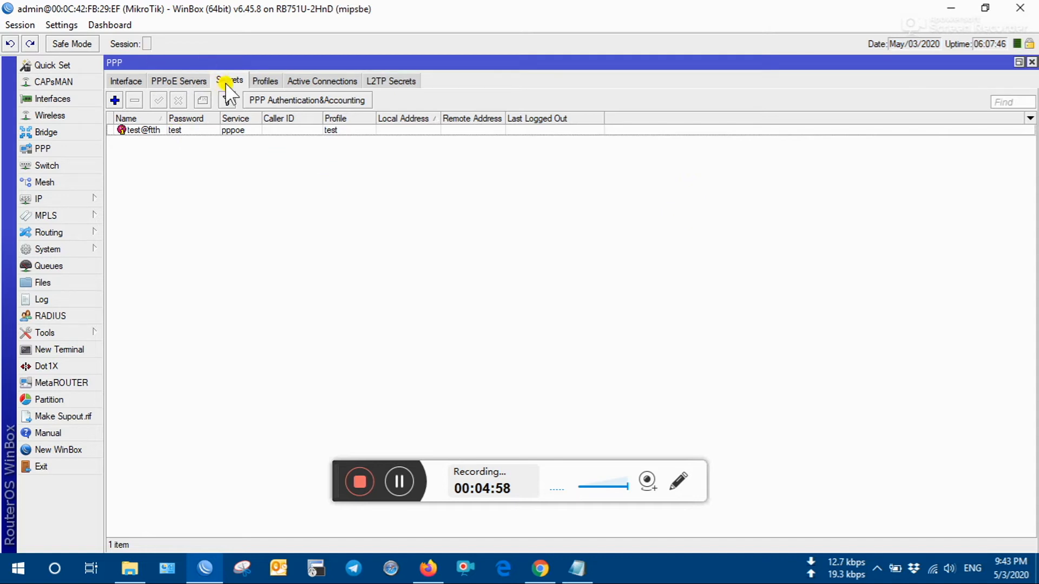
left_click(187, 84)
left_click(127, 81)
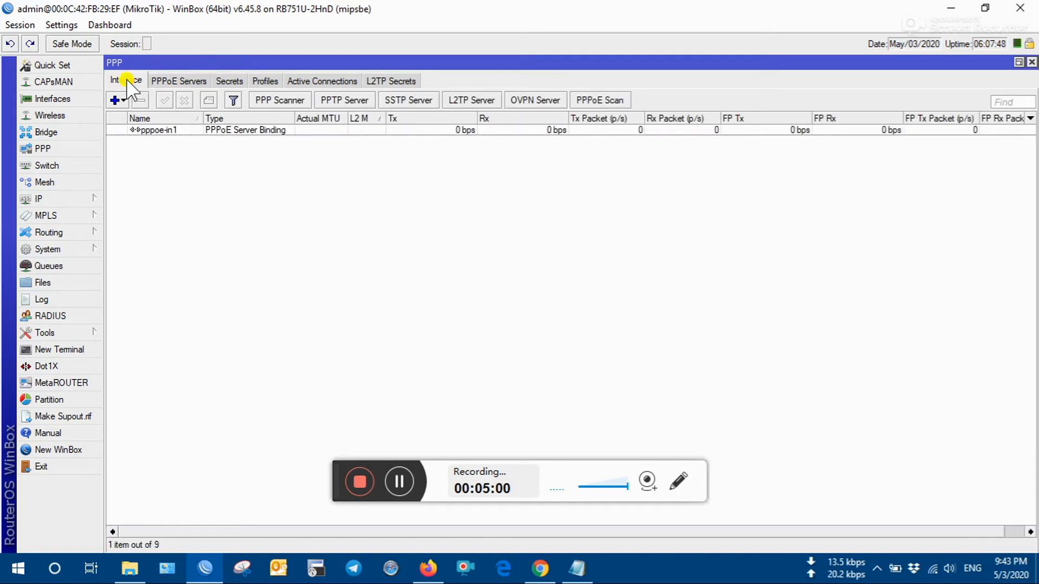
left_click(577, 568)
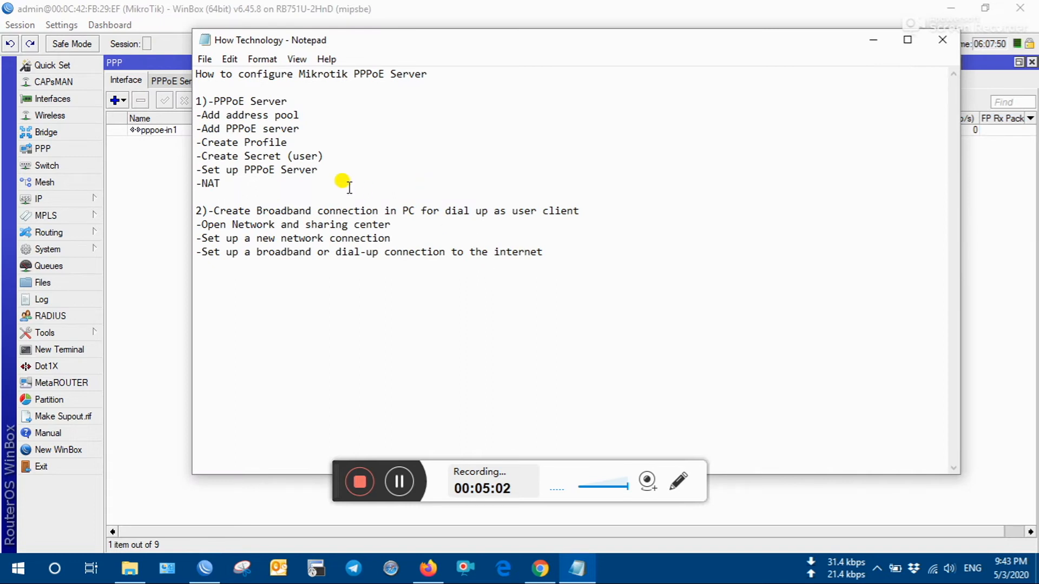
- Highlight the Set up PPPoE Server step, then return to the WinBox PPP window
left_click_drag(319, 170, 191, 169)
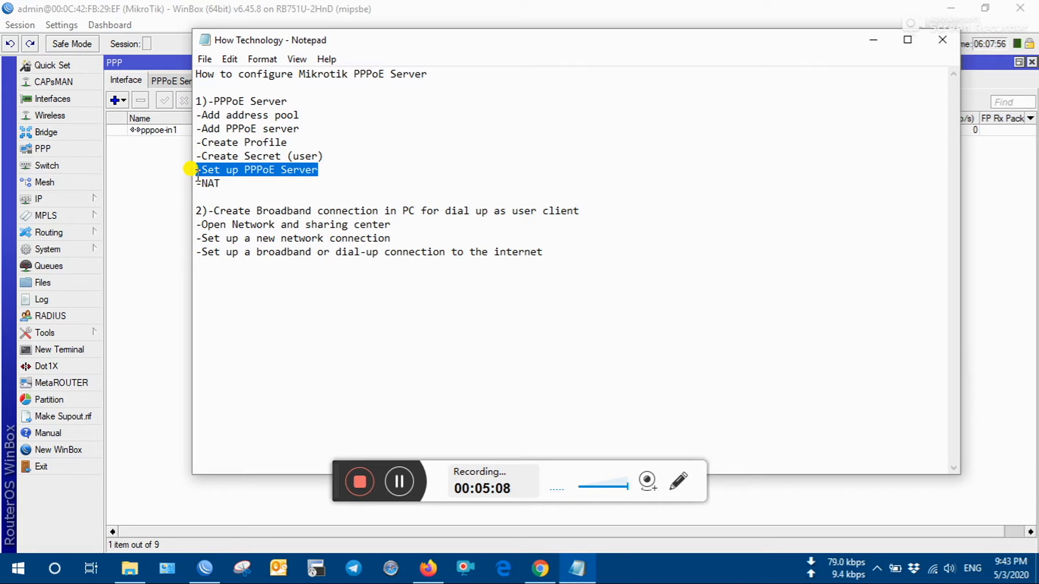
left_click(158, 204)
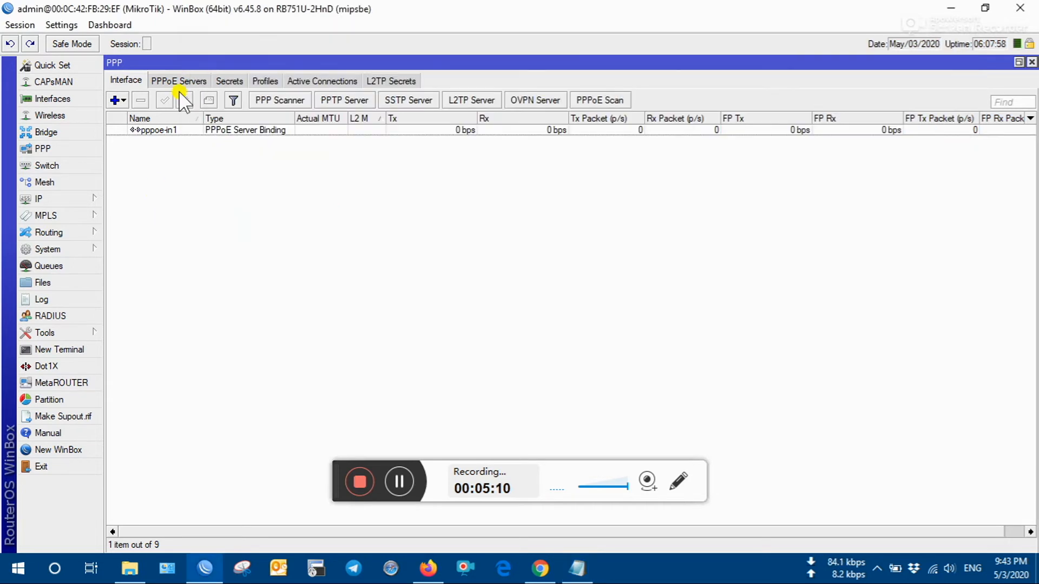
- Create PPPoE service 'test' on bridge2 with default profile test, then apply and confirm it
left_click(180, 81)
left_click(114, 100)
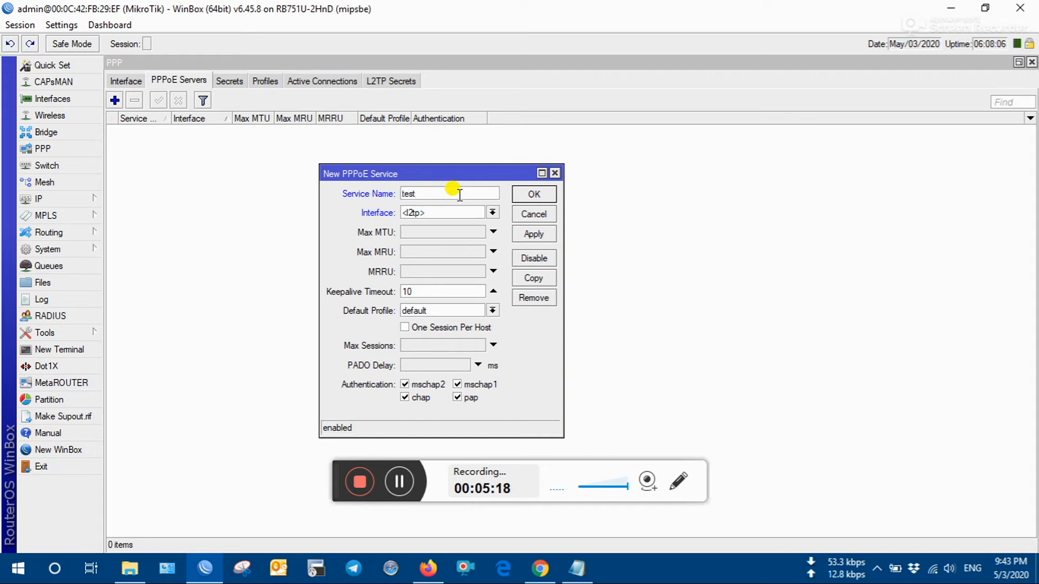
left_click(461, 213)
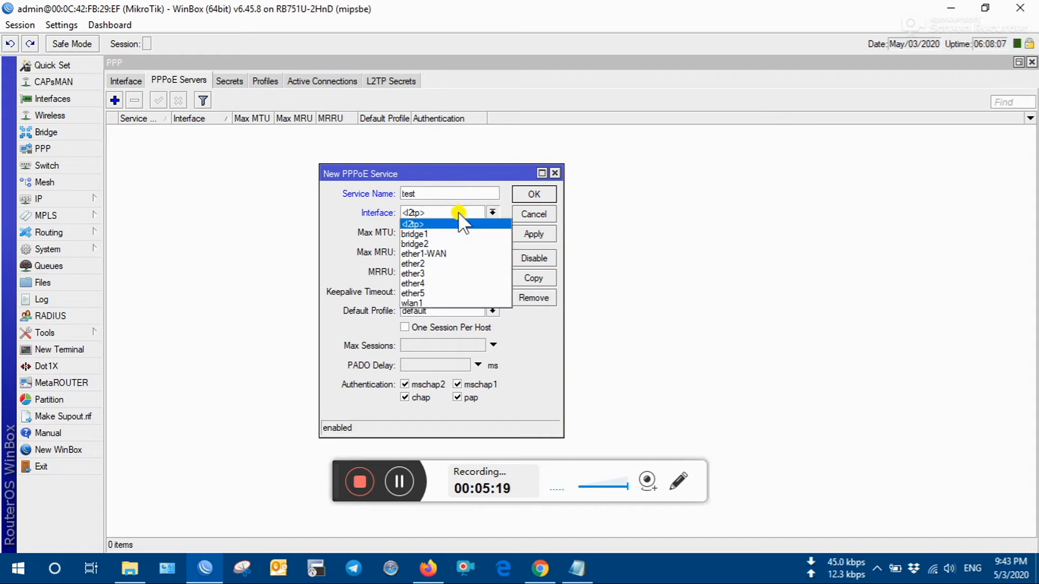
left_click(453, 242)
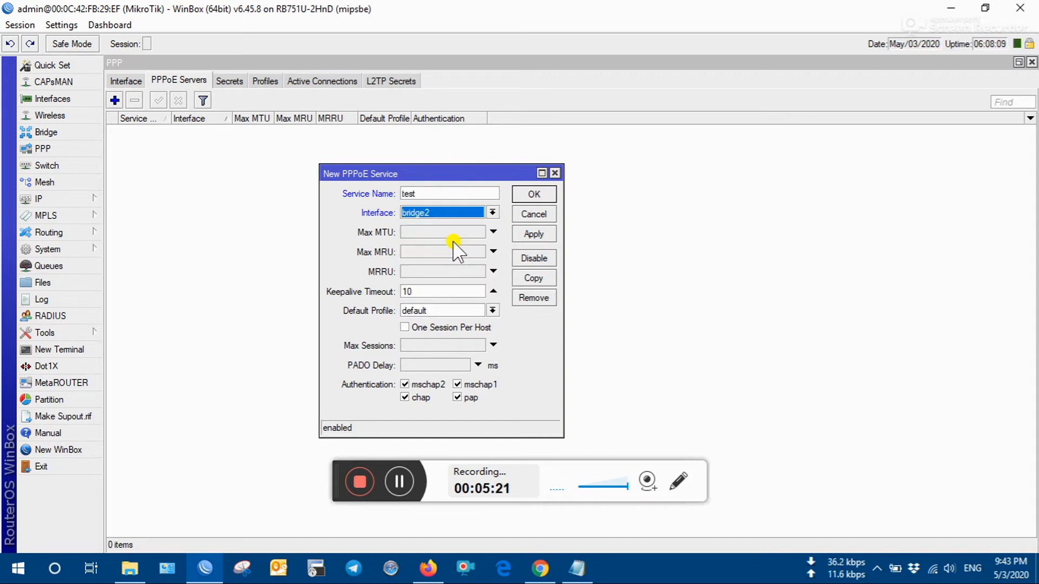
left_click(446, 311)
left_click(436, 342)
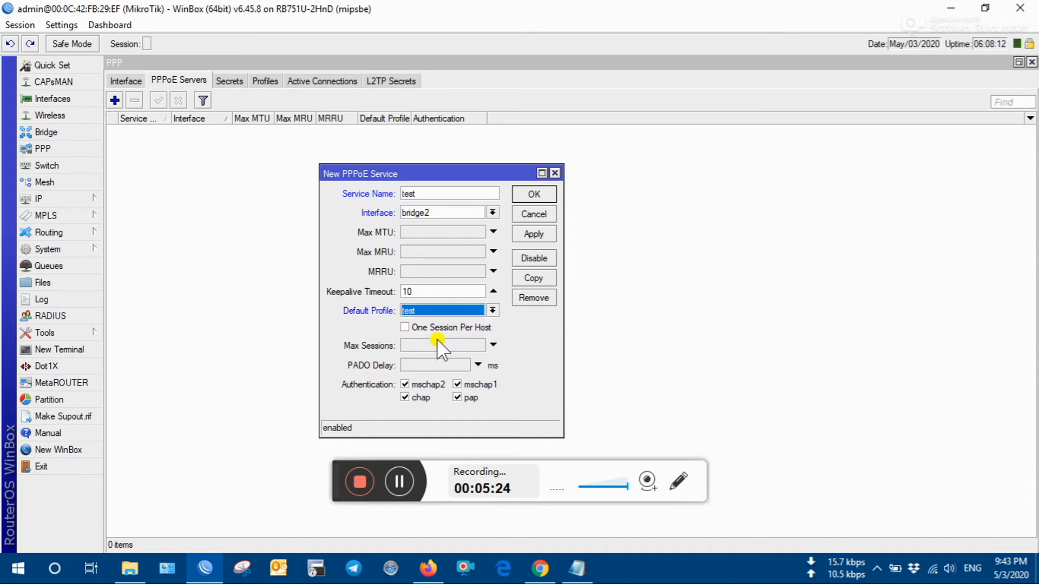
left_click(533, 234)
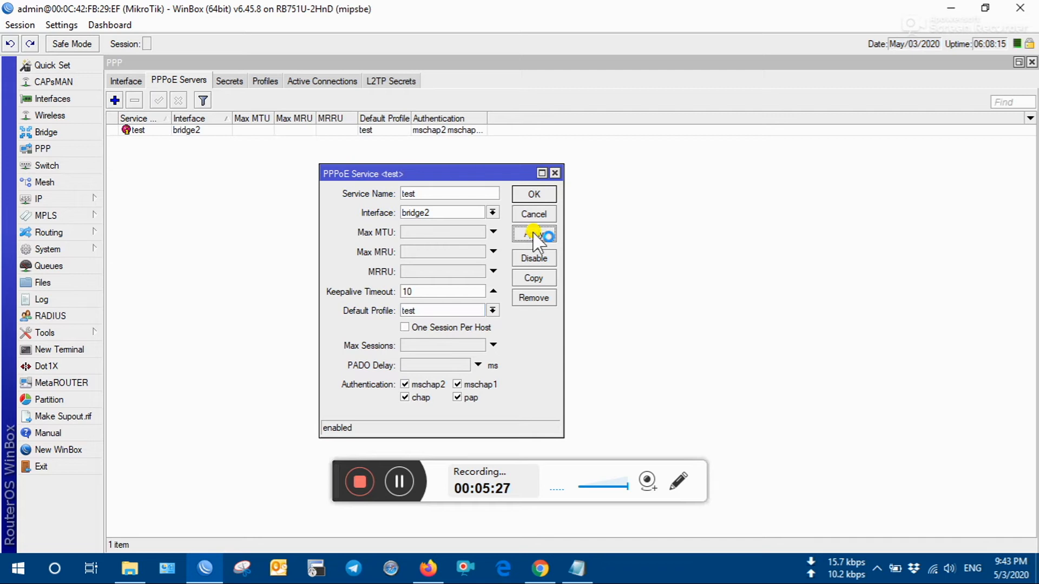
left_click(536, 194)
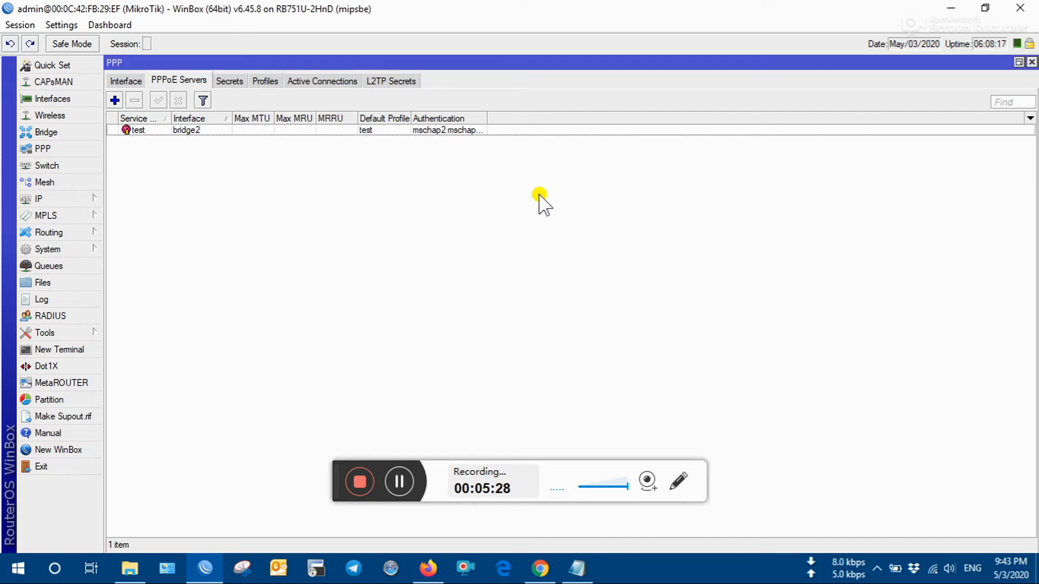
left_click(226, 82)
- Review the PPP profiles, active connections and secrets, ending on the Interface list
left_click(267, 81)
left_click(297, 84)
left_click(253, 83)
left_click(229, 81)
left_click(133, 81)
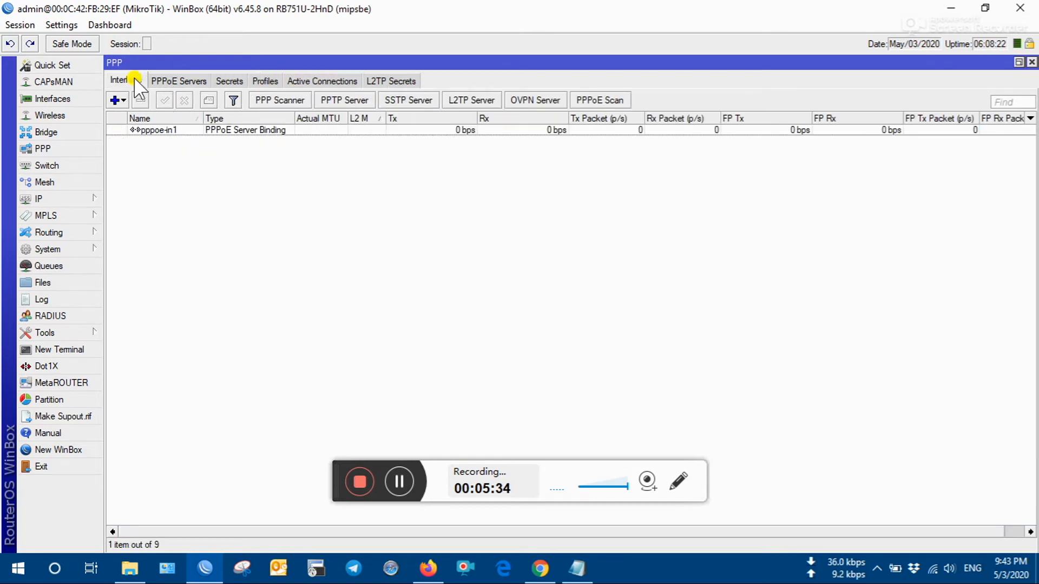
- Highlight the -NAT step in the Notepad setup notes
left_click(578, 569)
left_click(256, 184)
left_click_drag(264, 187, 182, 181)
left_click(226, 172)
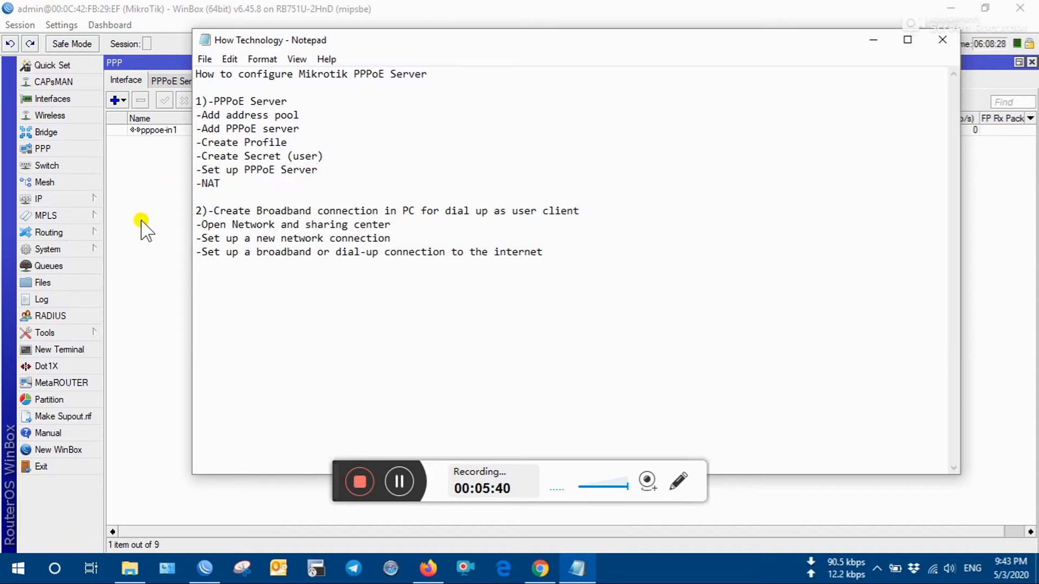
left_click(144, 248)
- Open IP > Firewall NAT rules and open the srcnat rule
left_click(87, 199)
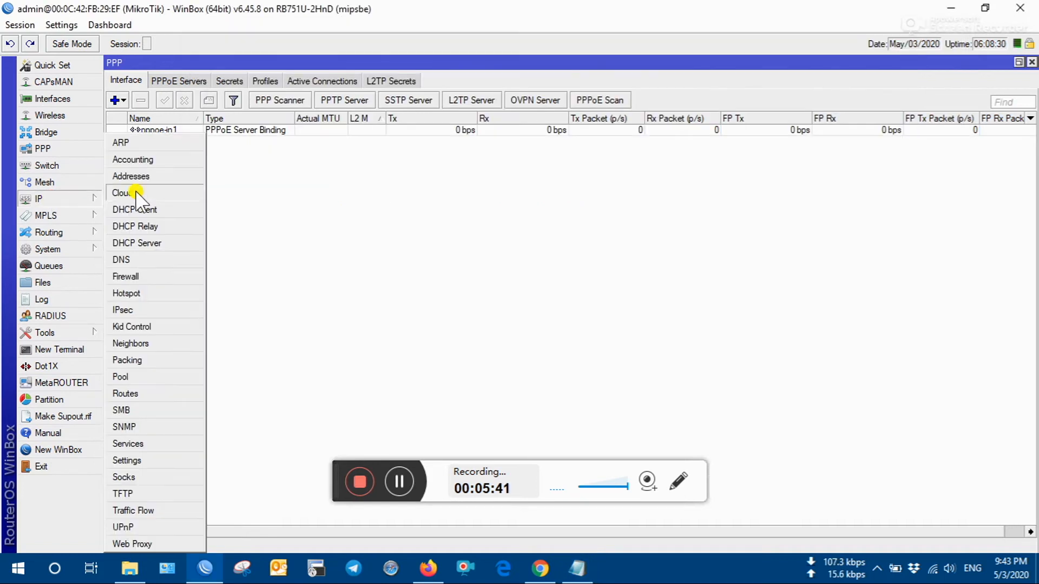
left_click(147, 276)
left_click(197, 115)
left_click(226, 114)
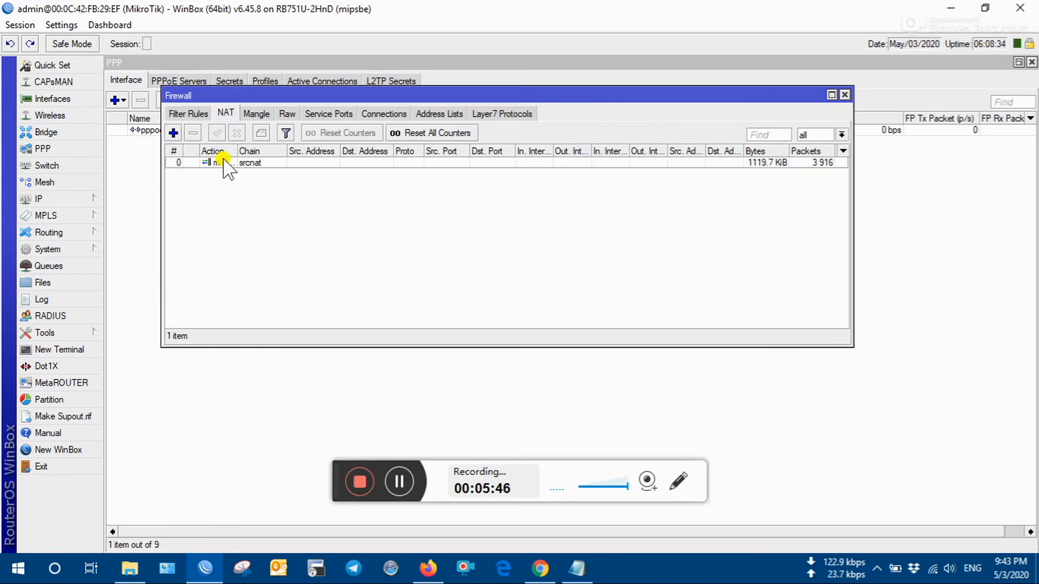
left_click(222, 162)
double_click(242, 162)
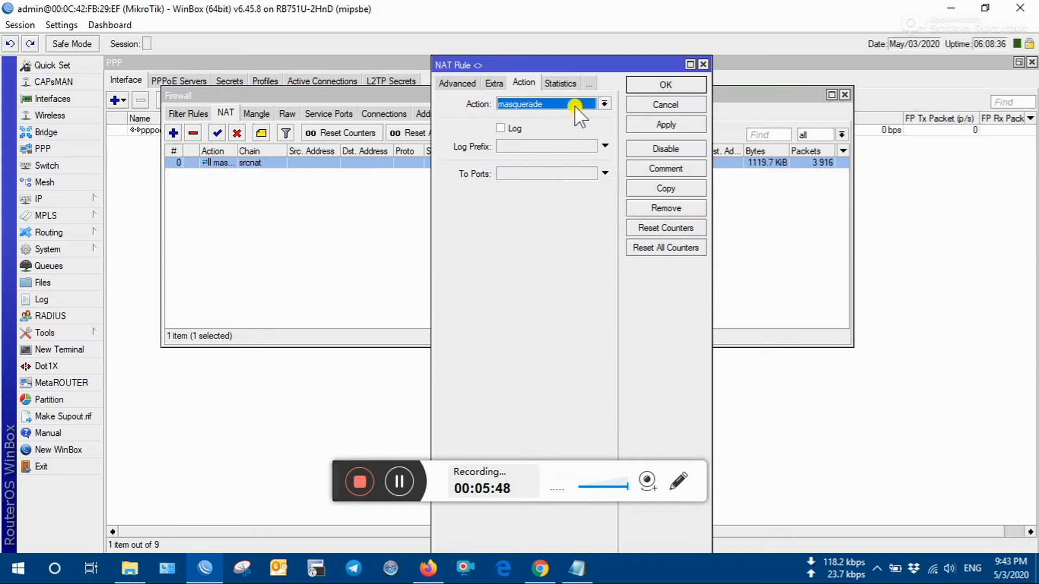
- Set the srcnat rule's action to masquerade, apply it, and close Firewall
left_click(461, 84)
left_click(443, 83)
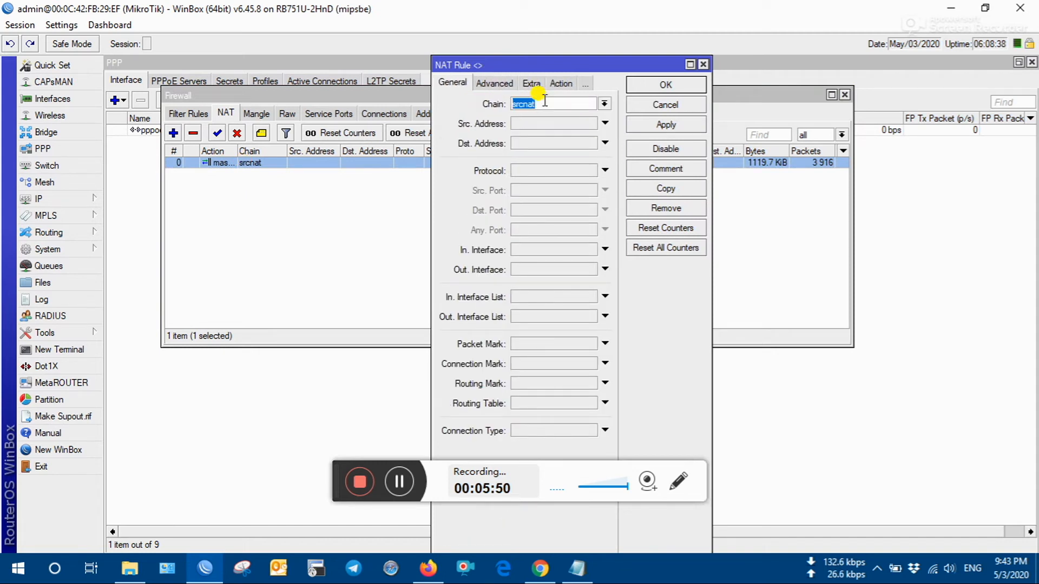
left_click(560, 84)
left_click(557, 103)
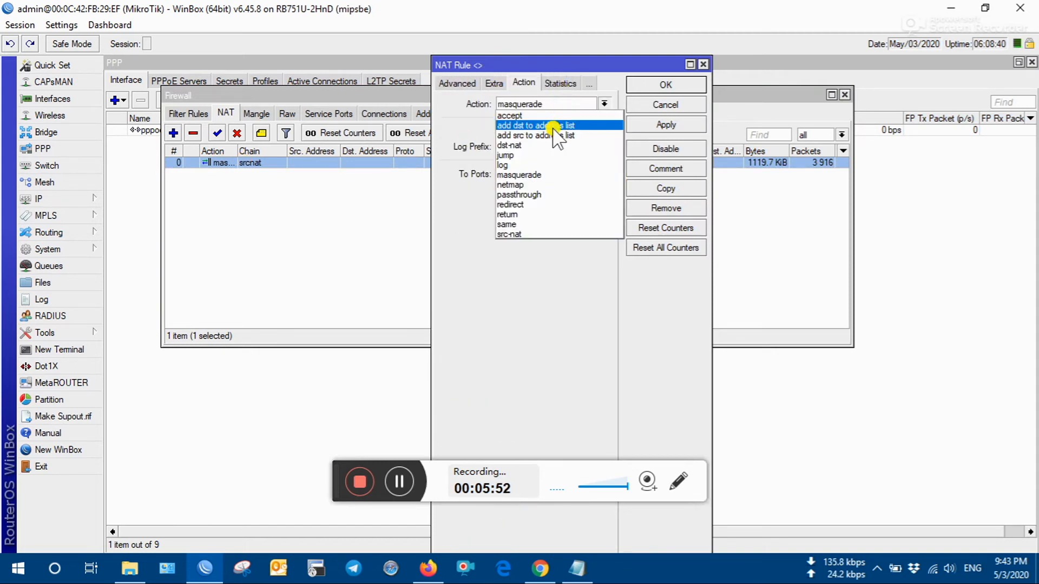
left_click(544, 174)
left_click(683, 125)
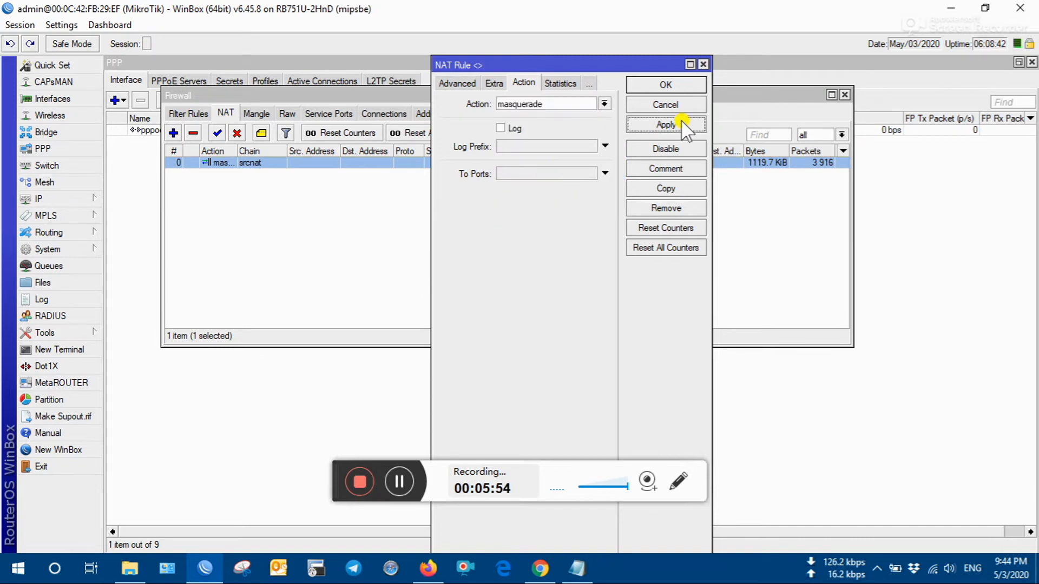
left_click(679, 86)
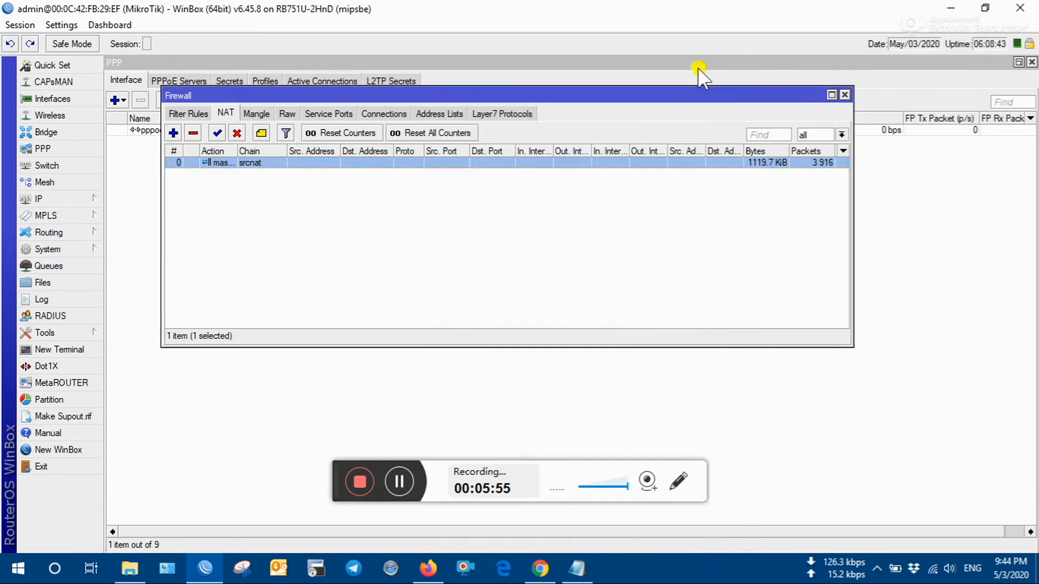
left_click(842, 95)
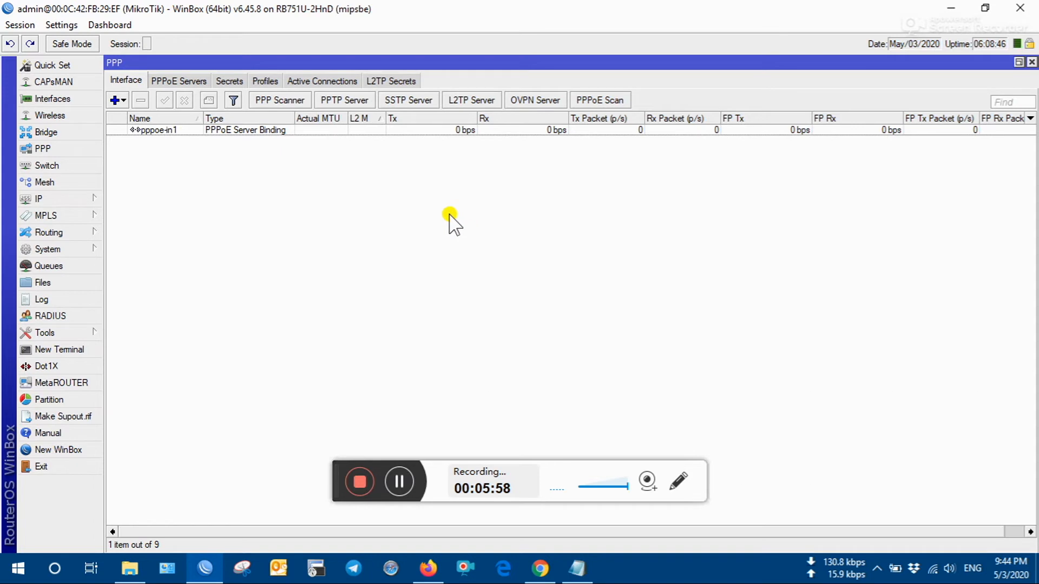
- Close the PPP window and minimize WinBox so the Notepad notes show
left_click(1033, 62)
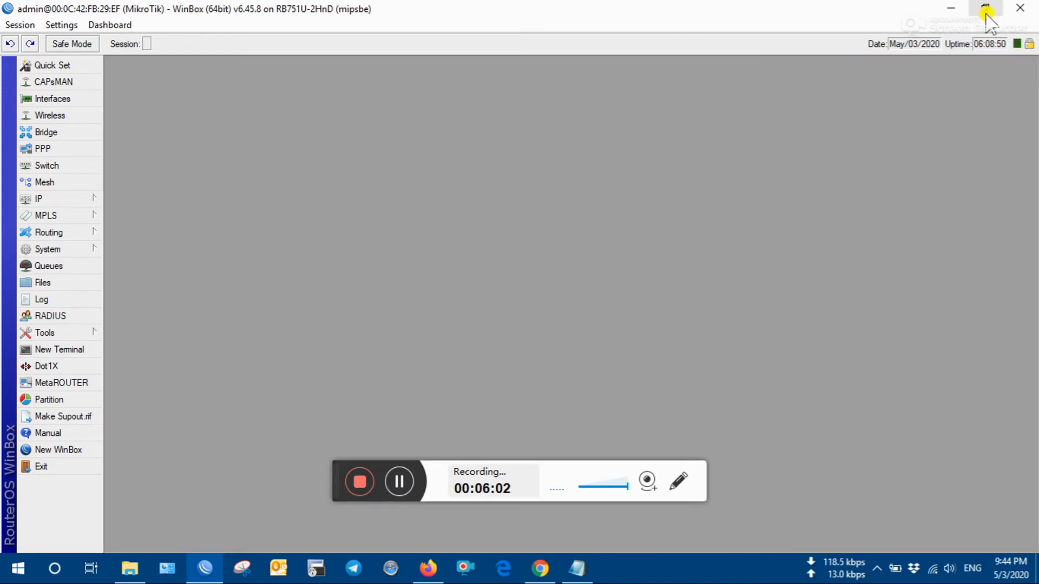
double_click(888, 8)
left_click(923, 11)
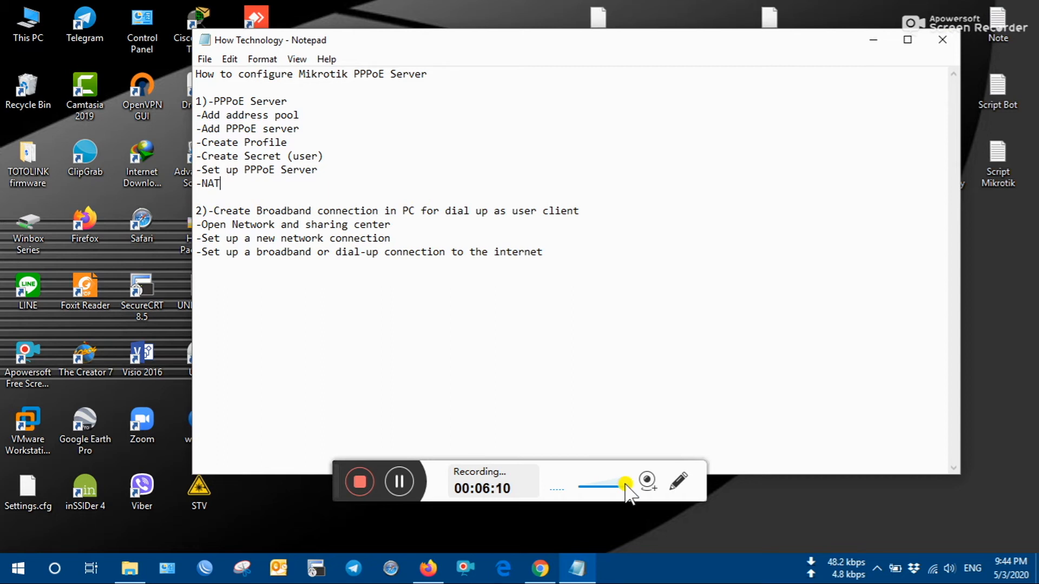
- Raise and then lower the system volume
key("XF86AudioRaiseVolume")
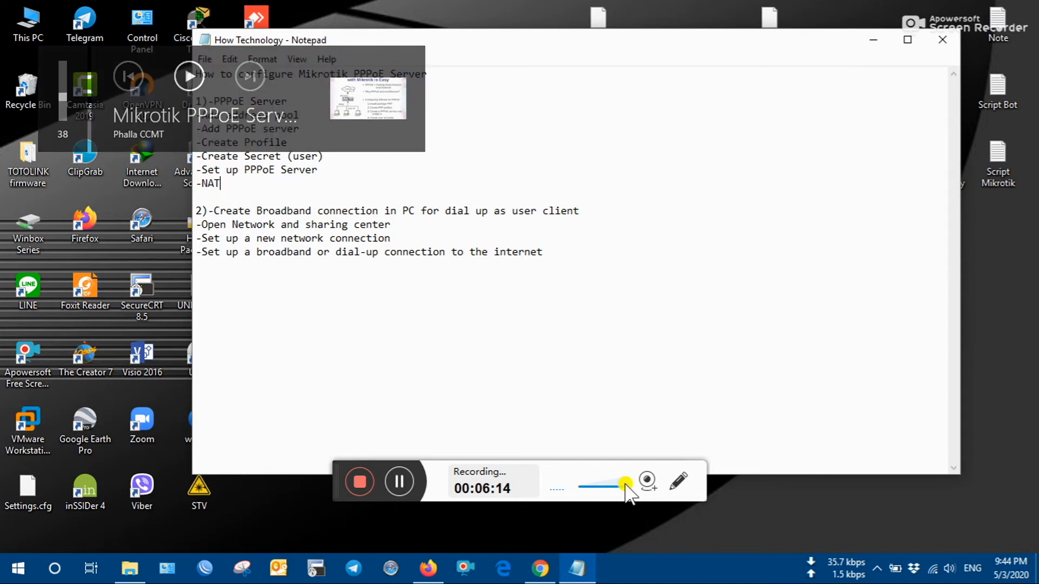
key("XF86AudioLowerVolume")
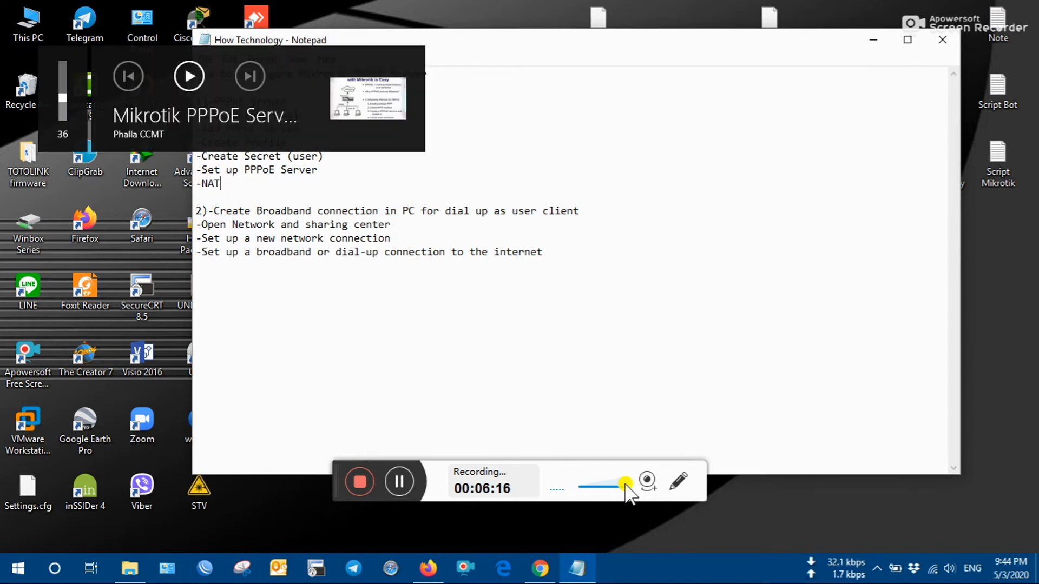
left_click(398, 478)
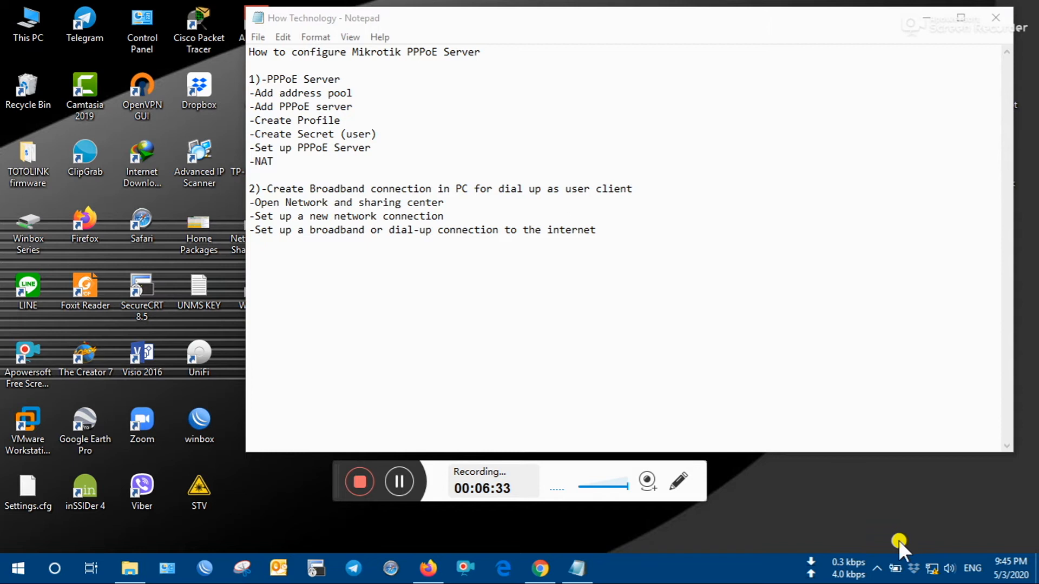
- Check the tray network status, then highlight the 'Create Broadband connection' note
left_click(931, 568)
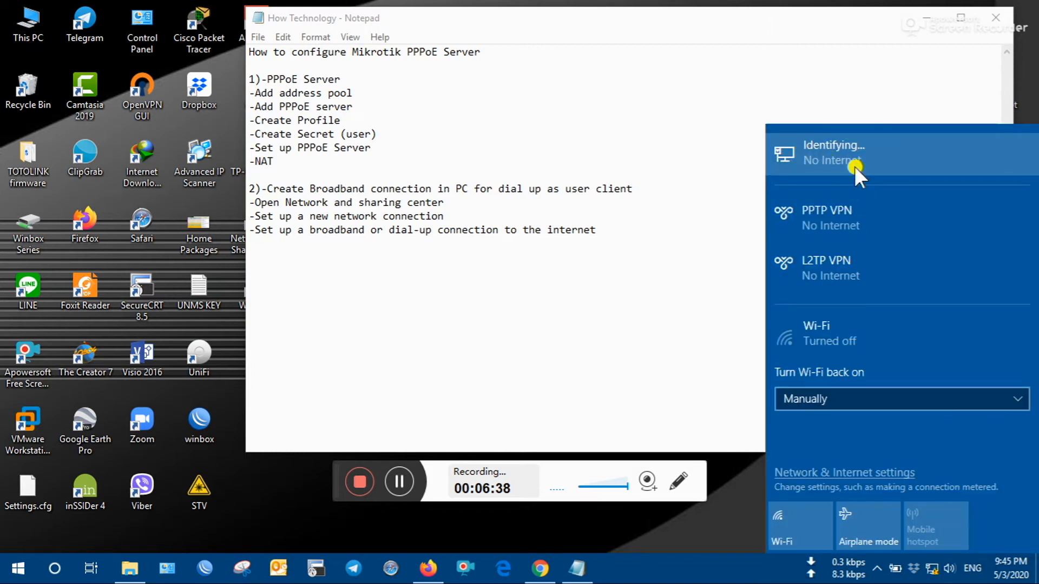
left_click(709, 357)
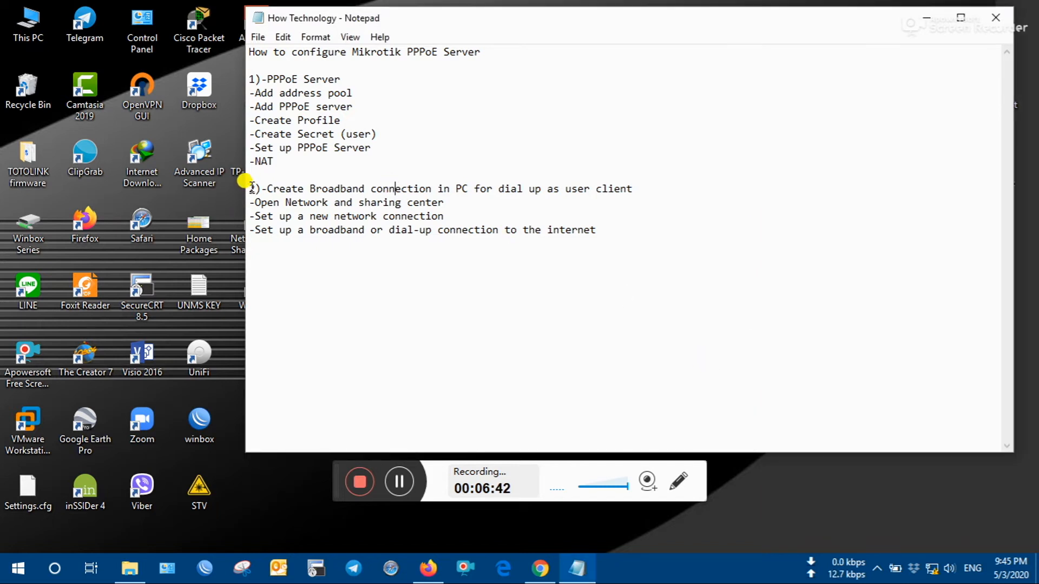
left_click_drag(248, 188, 630, 188)
left_click(633, 189)
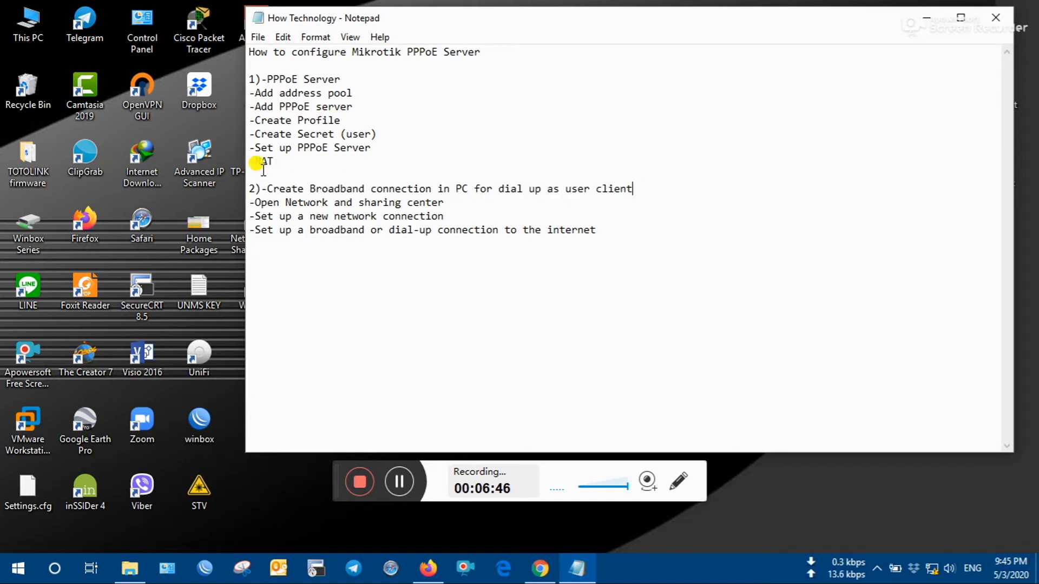
- Highlight the 'Open Network and sharing center' note and move Notepad right
left_click_drag(248, 203, 449, 202)
left_click(449, 201)
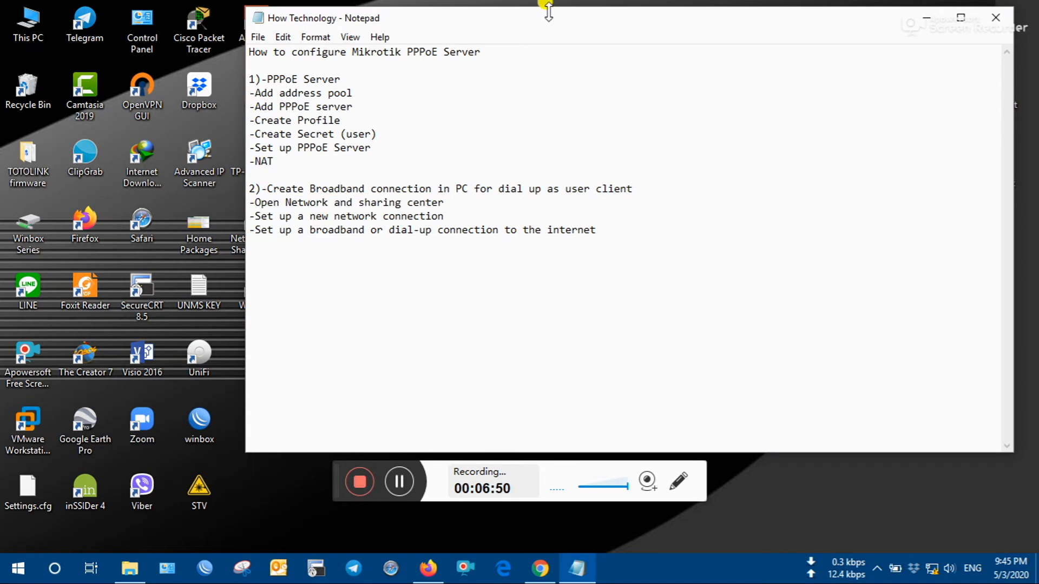
left_click_drag(539, 24, 690, 70)
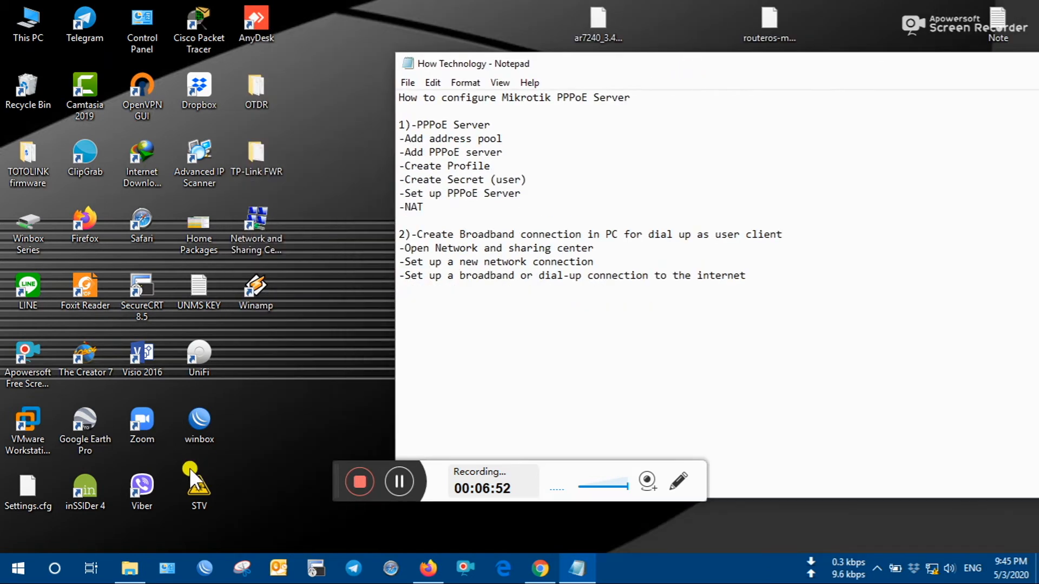
- Open Network and Sharing Center from Control Panel and shift it left
left_click(167, 568)
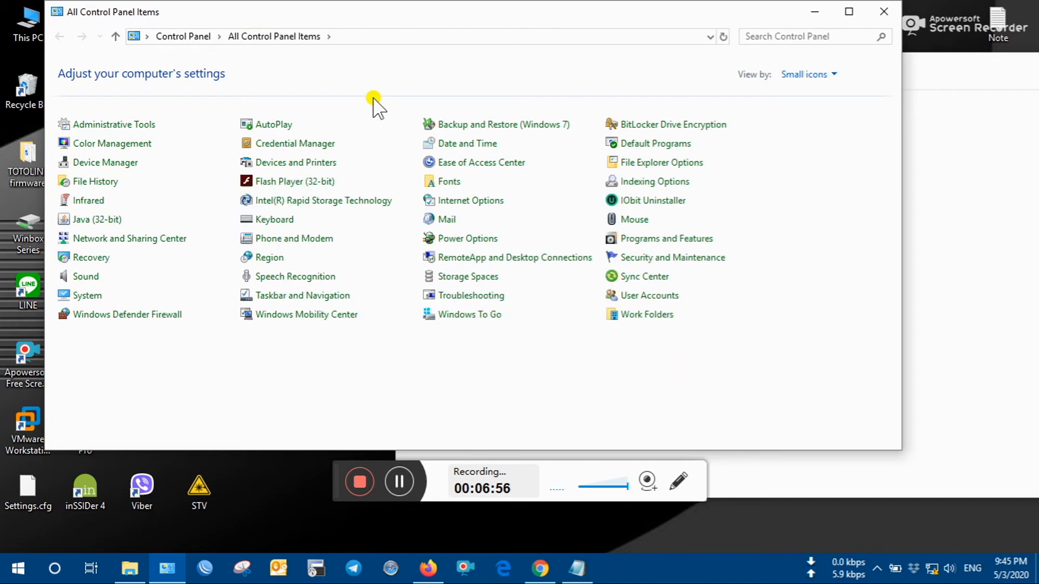
left_click(142, 239)
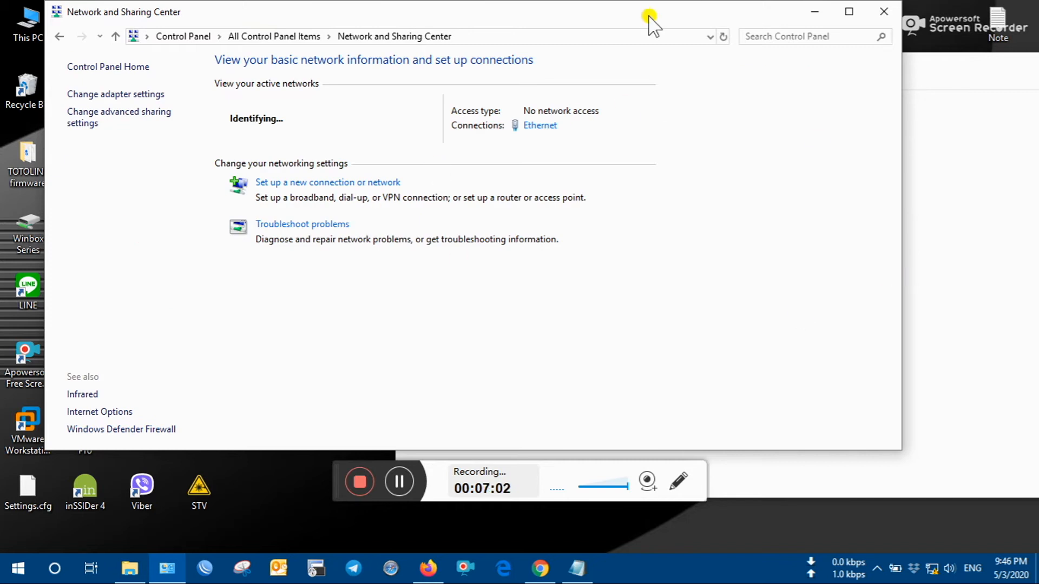
left_click_drag(649, 16, 572, 31)
- Highlight the Network and Sharing Center and new-connection steps in the notes
left_click(872, 99)
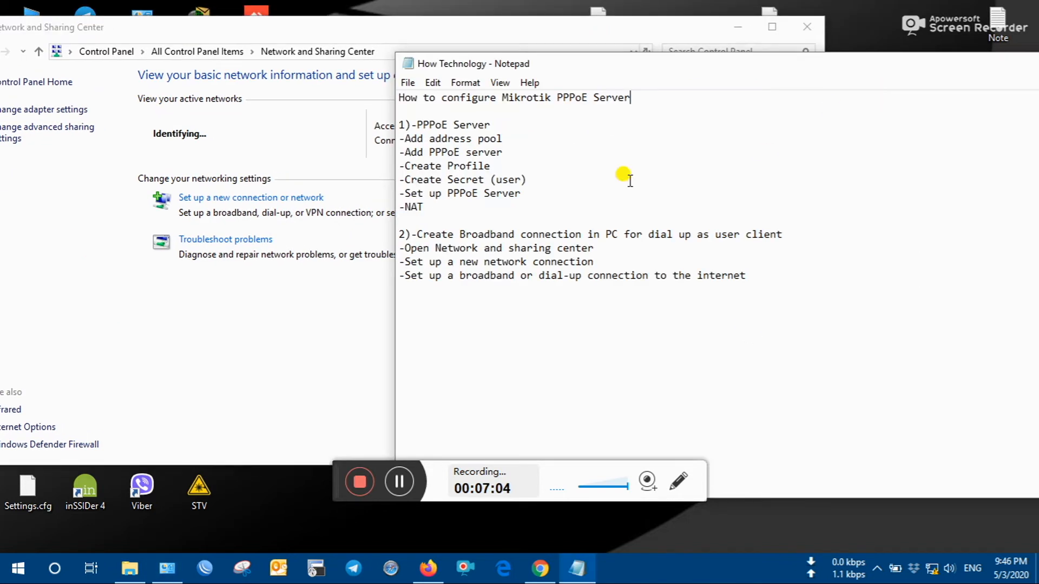
left_click_drag(405, 247, 598, 248)
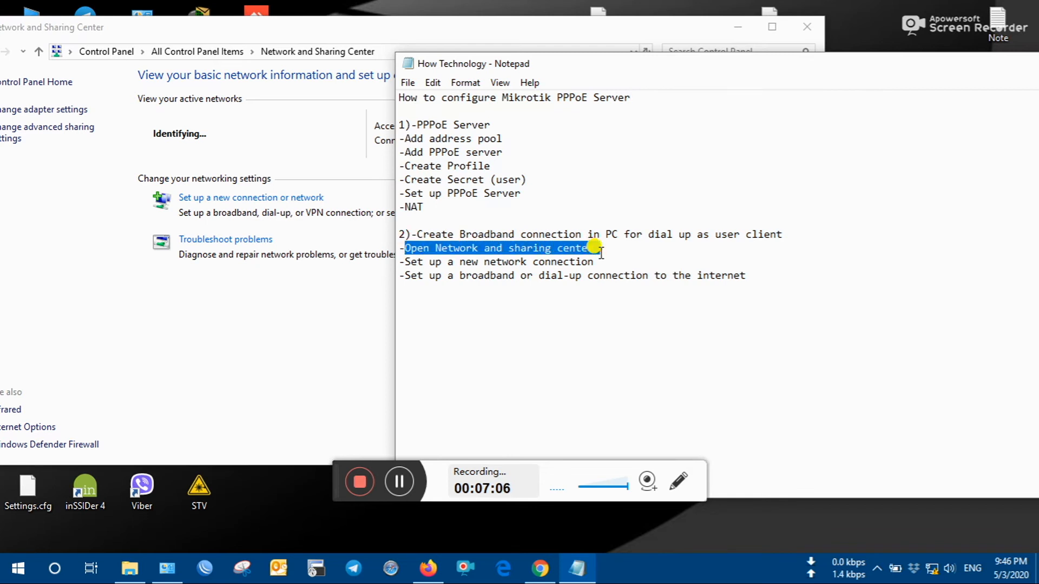
left_click_drag(399, 262, 593, 262)
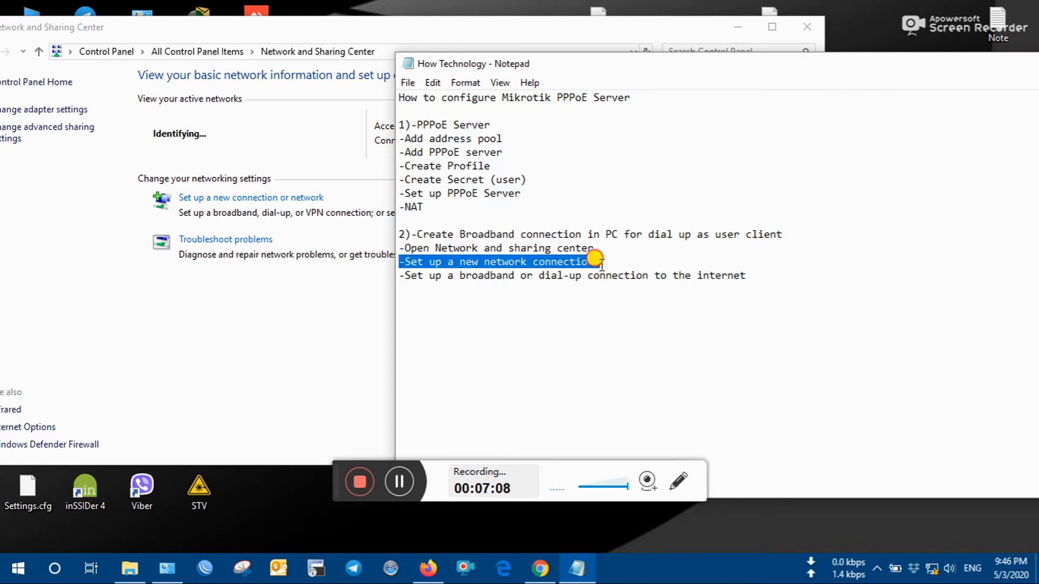
left_click(602, 264)
- Start 'Set up a new connection or network', pick Connect to the Internet, and continue
left_click(210, 198)
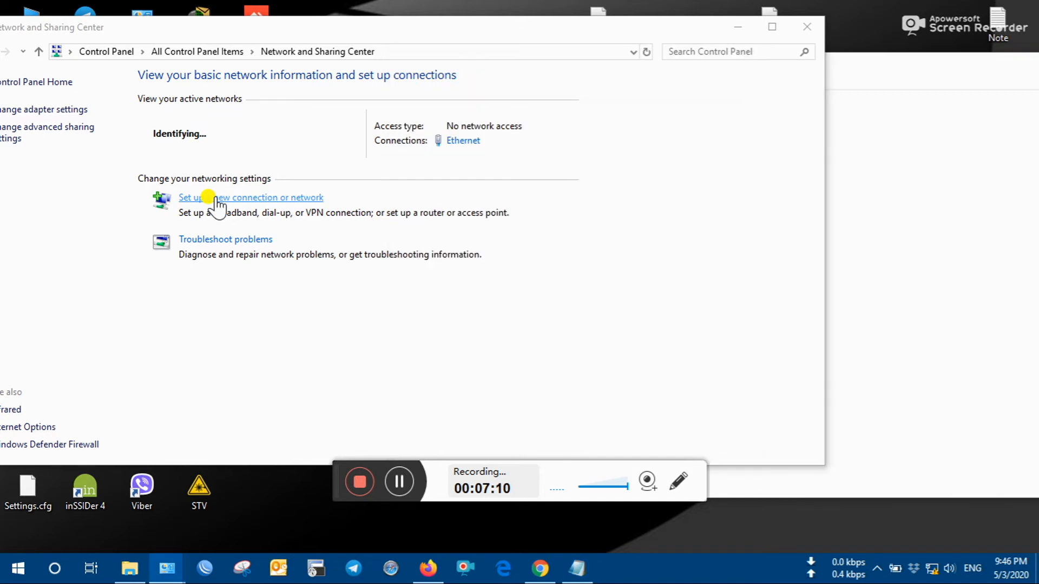
left_click_drag(545, 128, 351, 96)
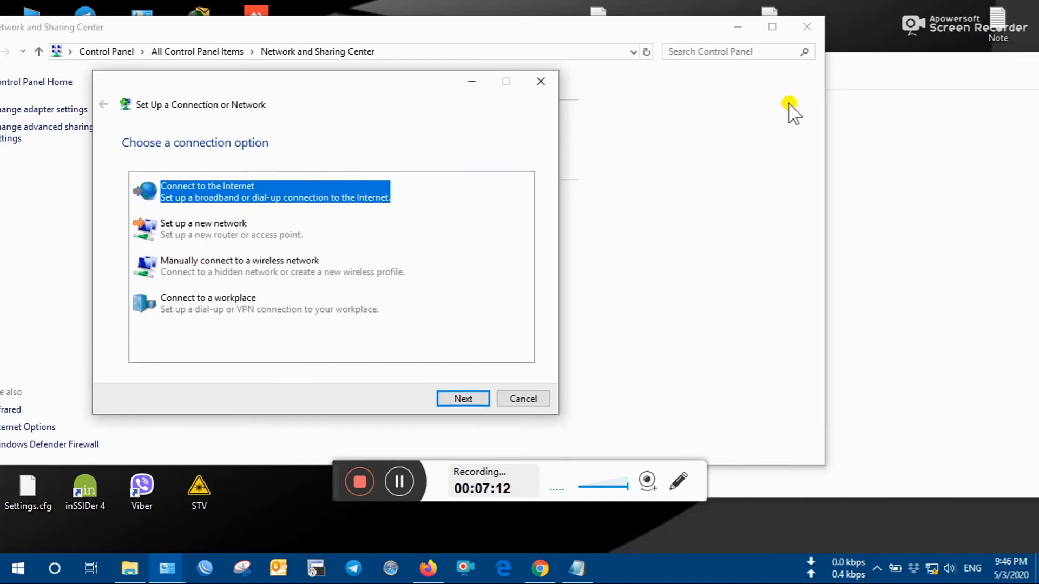
left_click(860, 89)
left_click_drag(571, 63, 683, 32)
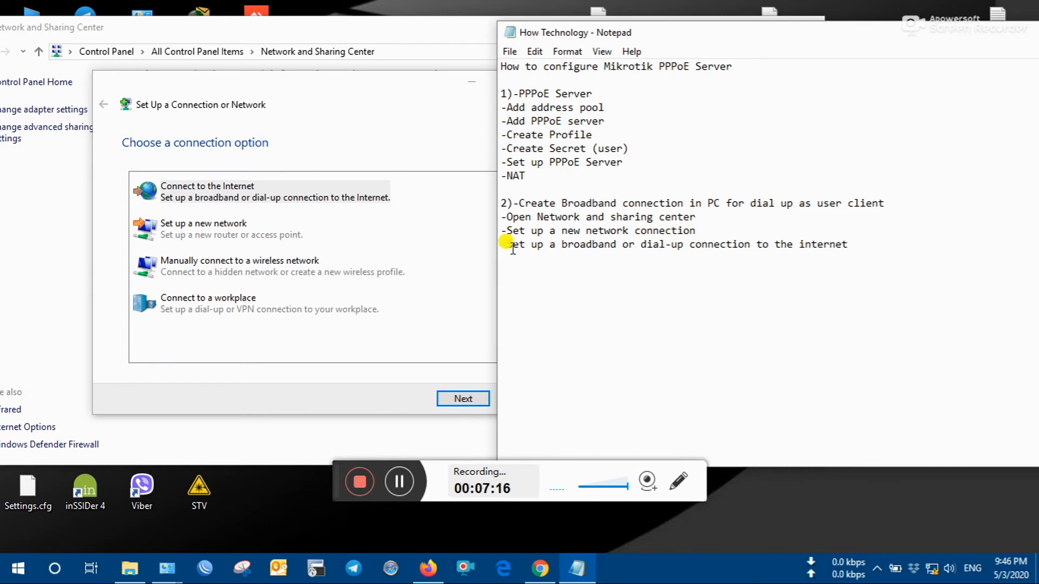
left_click_drag(506, 244, 533, 250)
left_click(864, 243)
left_click(235, 196)
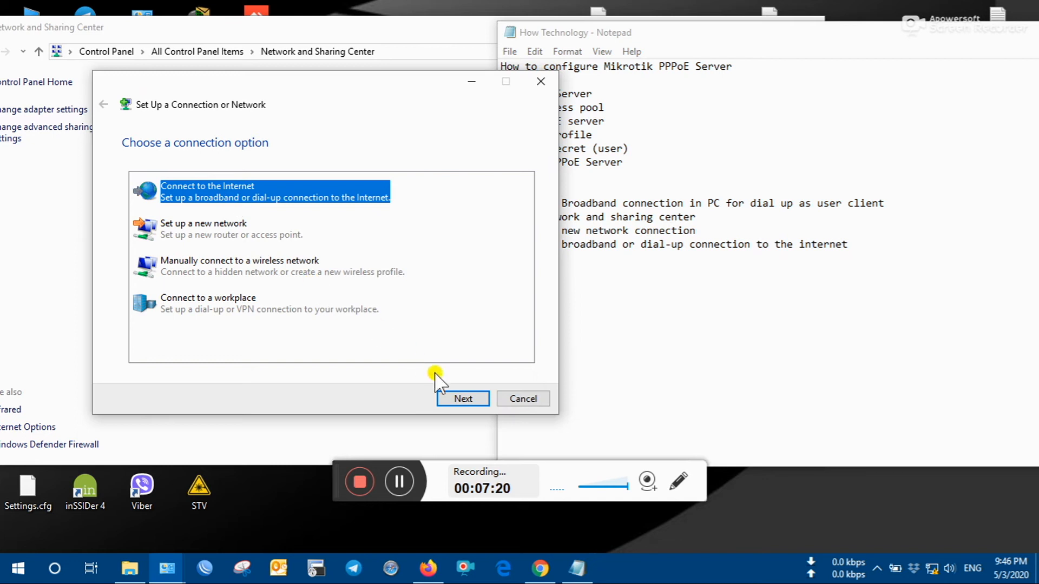
left_click(459, 398)
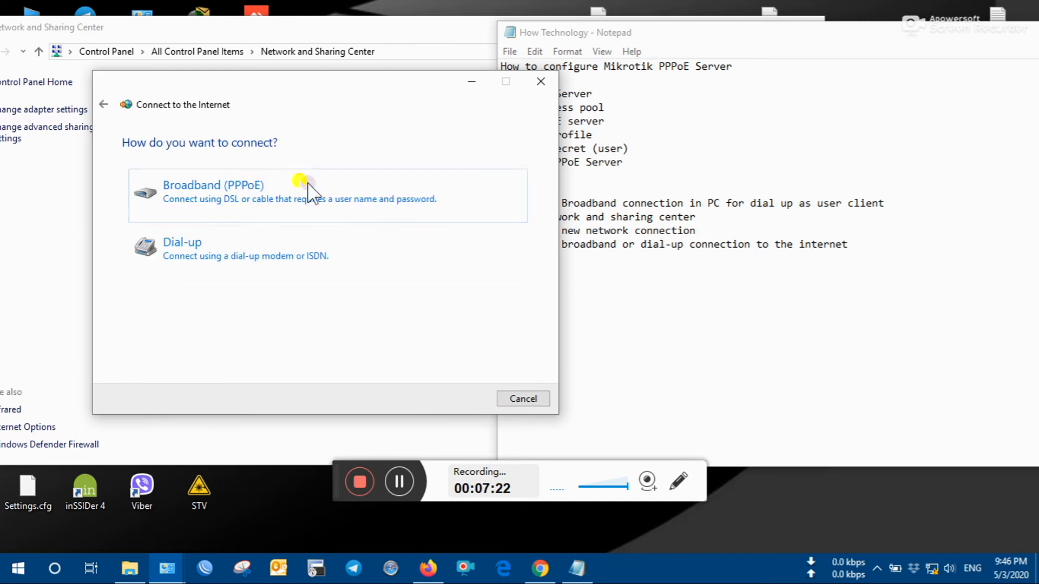
- Choose Broadband (PPPoE), tick Show characters and Remember this password, and focus User name
left_click_drag(413, 90, 364, 70)
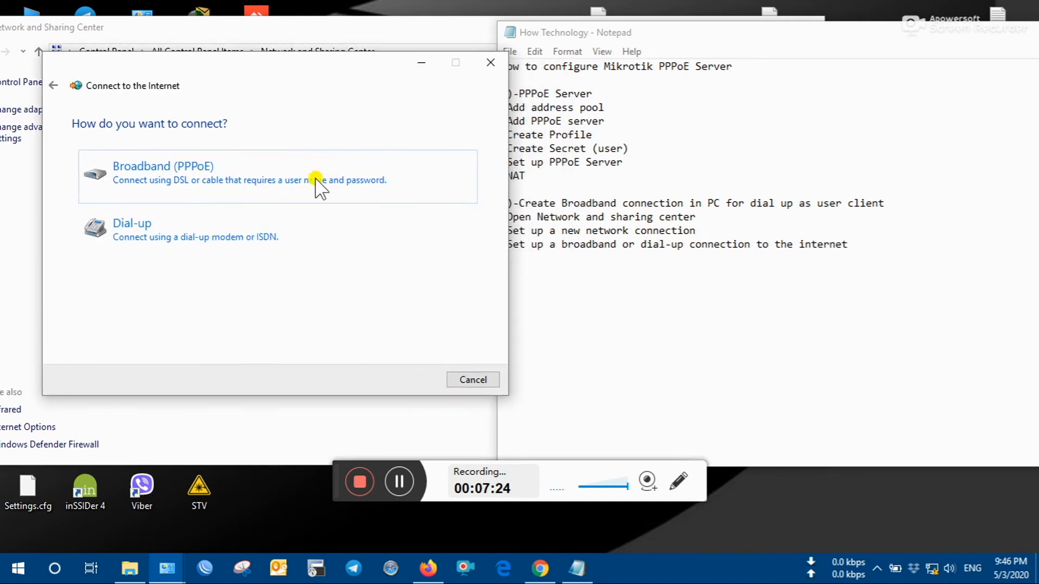
left_click(171, 172)
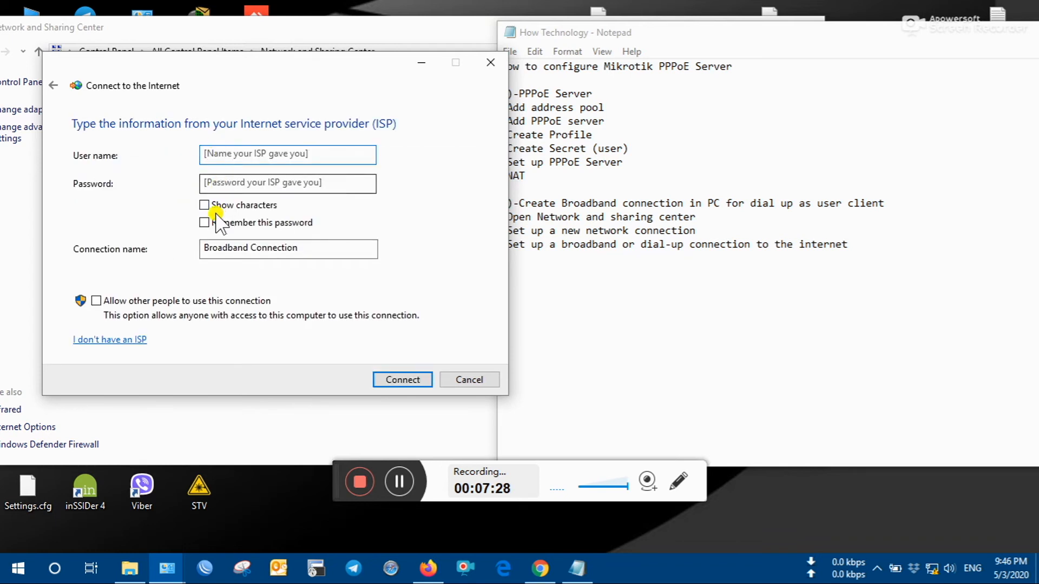
left_click(204, 205)
left_click(204, 222)
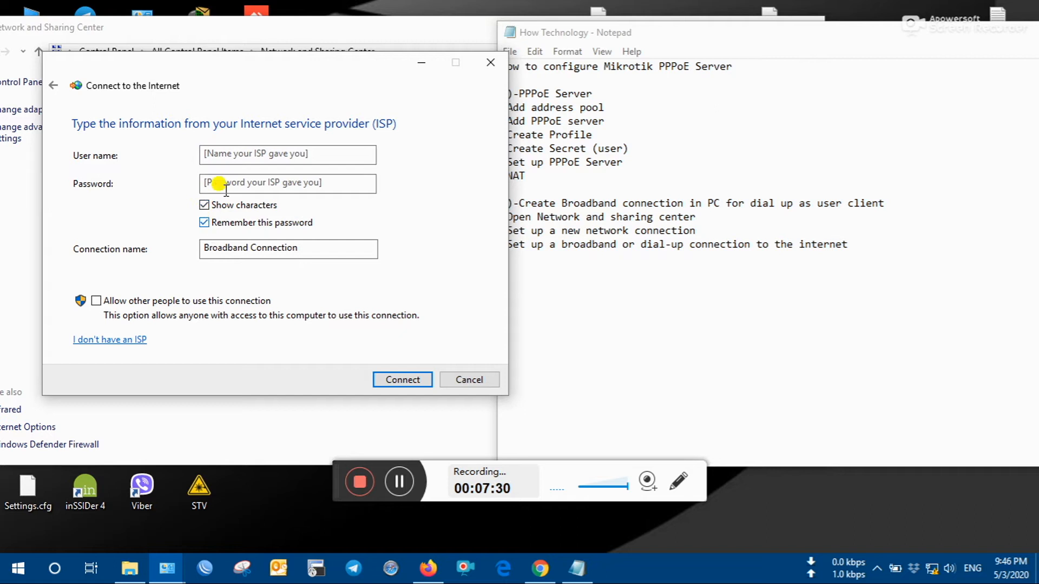
left_click(234, 154)
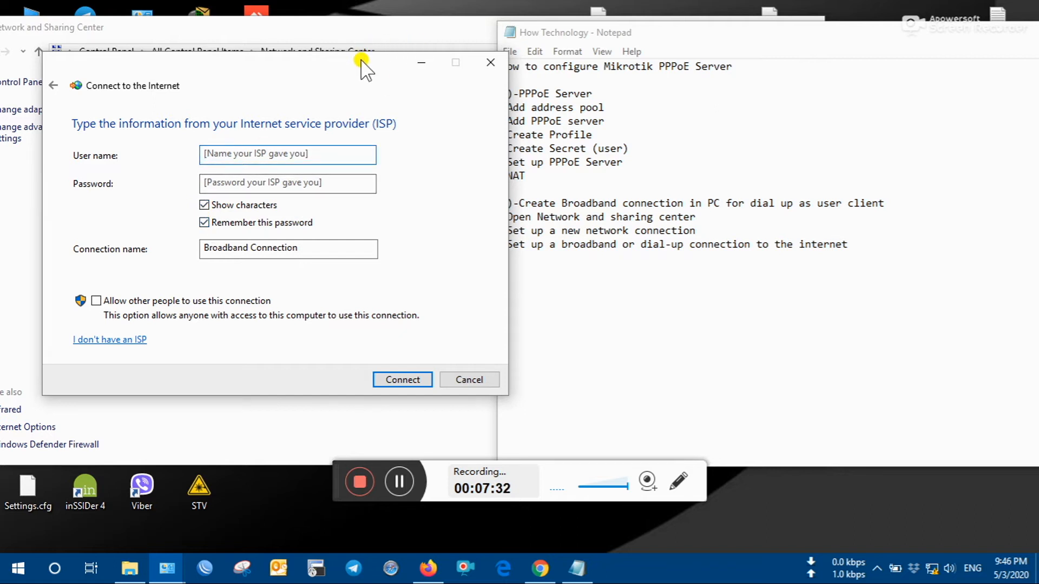
left_click_drag(361, 59, 356, 50)
left_click(284, 142)
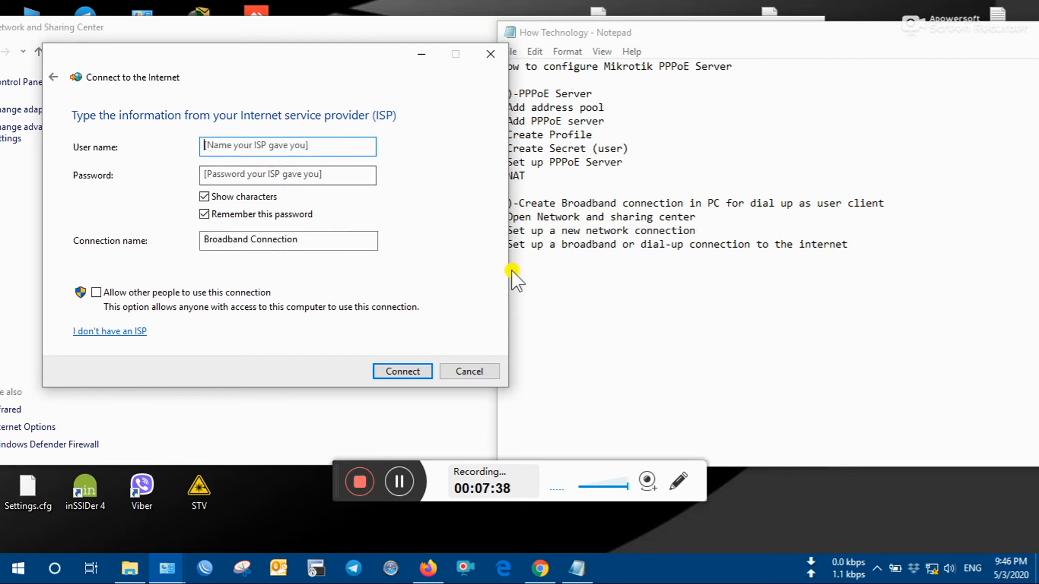
- Add a Notepad line to type the username and password just created, with the credentials
left_click(547, 280)
key("Return")
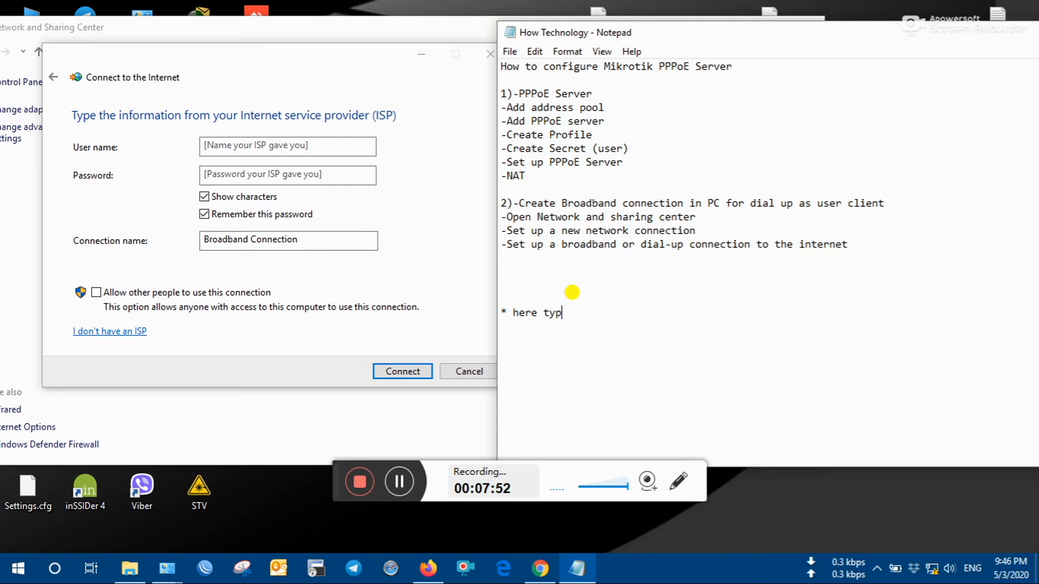
type("the username and pa")
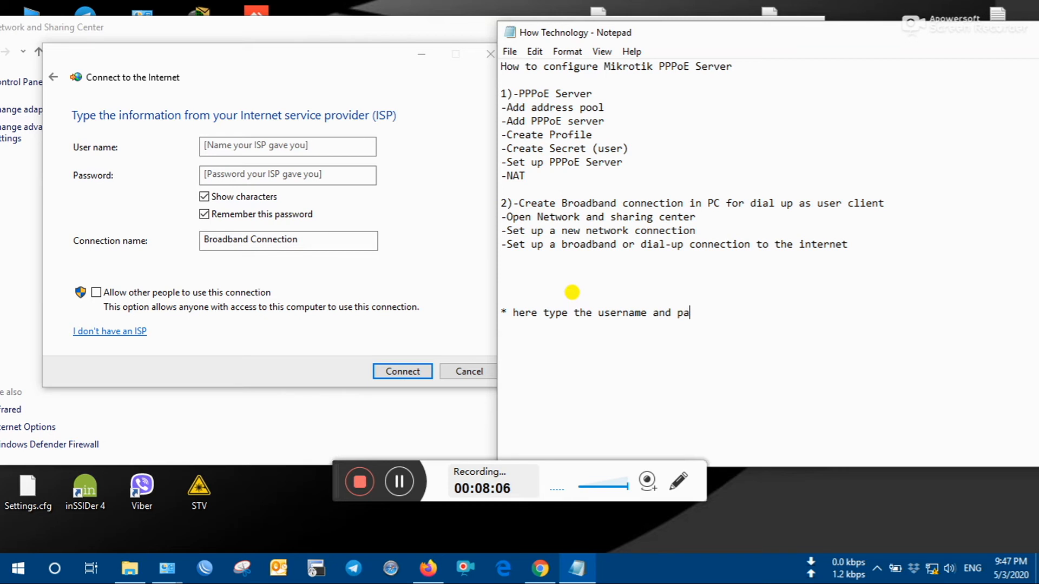
type("ssword that we've")
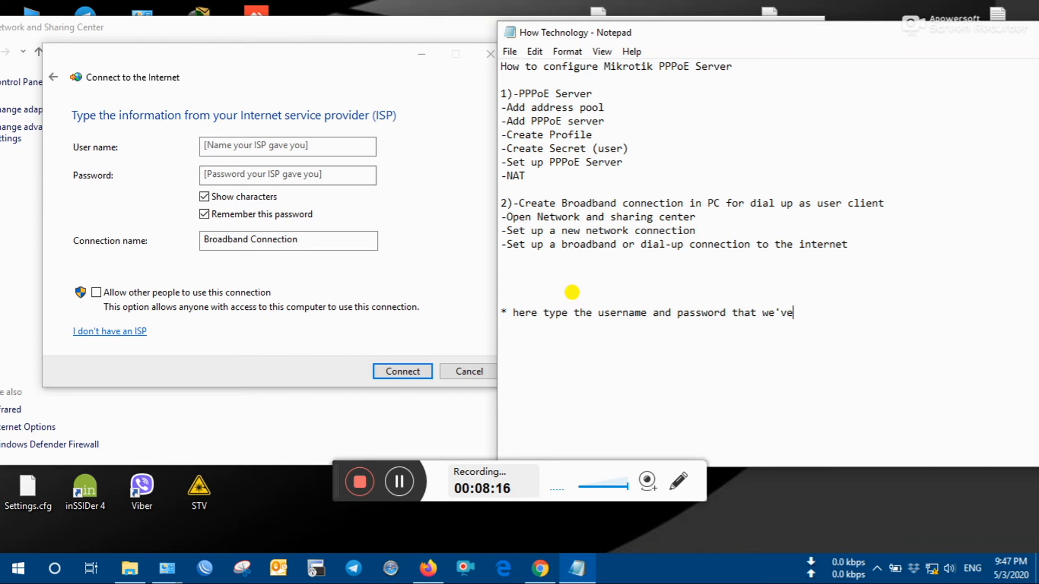
type("just created")
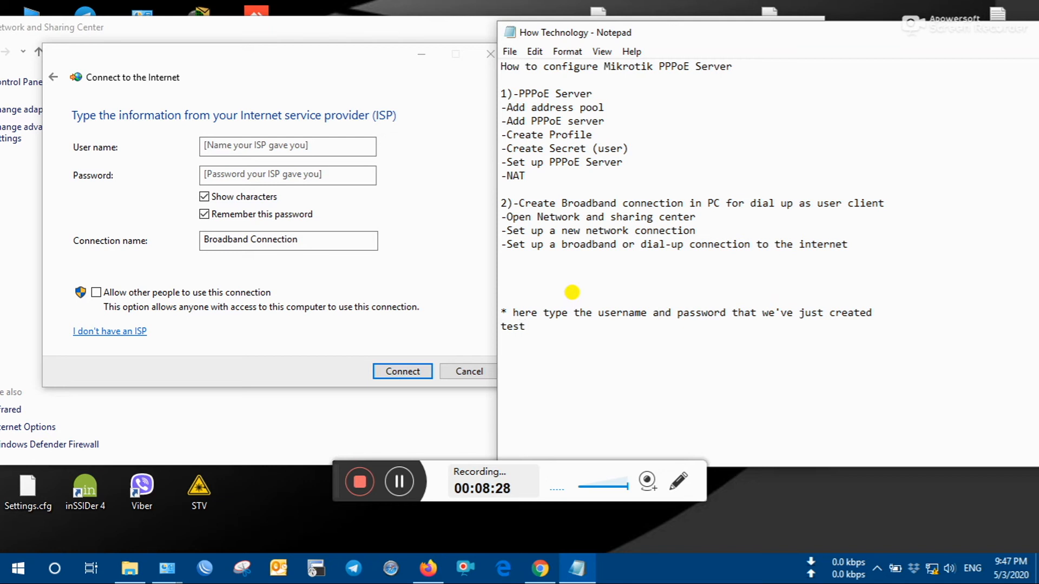
type("test")
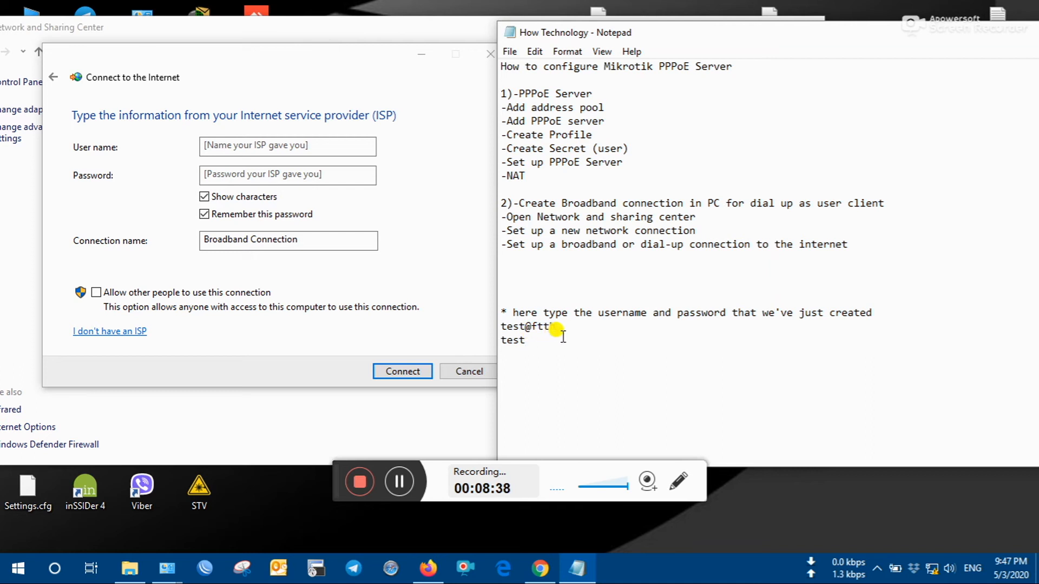
- Enter the created PPPoE username in the wizard's User name box
left_click_drag(562, 337, 487, 322)
left_click(276, 146)
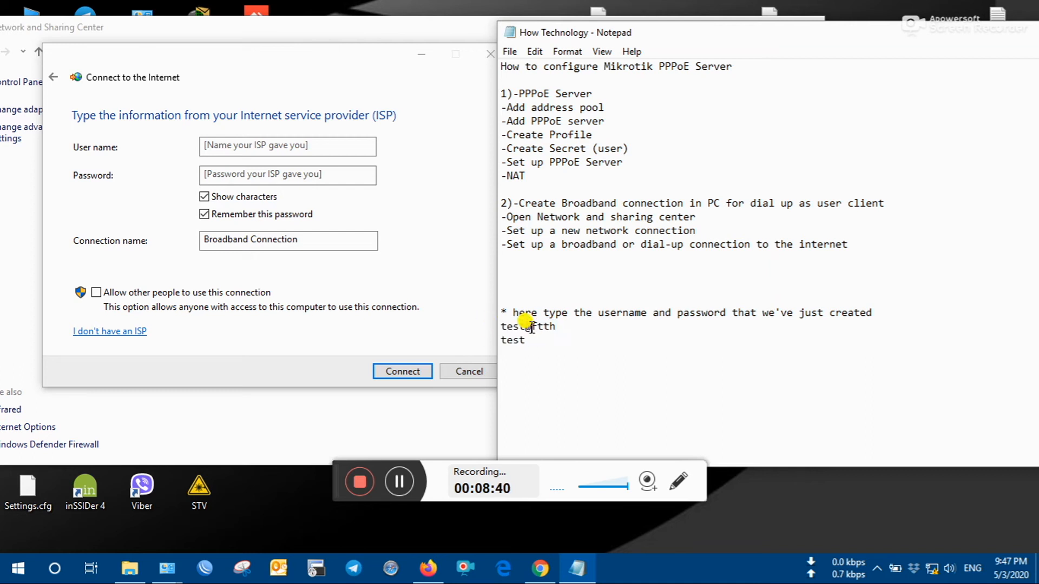
left_click(276, 146)
type("test@ftth")
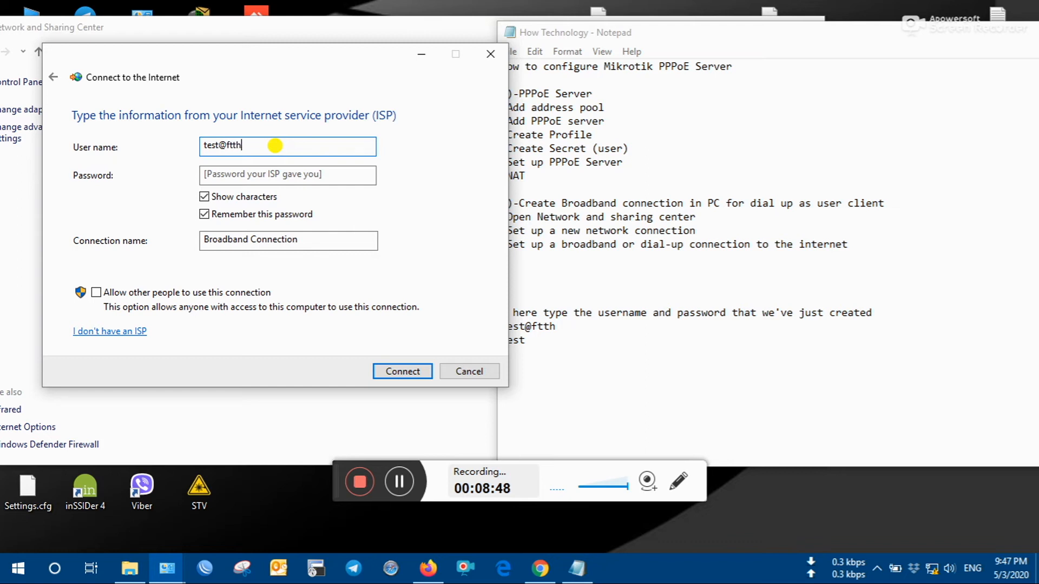
- Enter the PPPoE password and connect, minimizing Notepad while the connection dials
left_click(263, 174)
type("test")
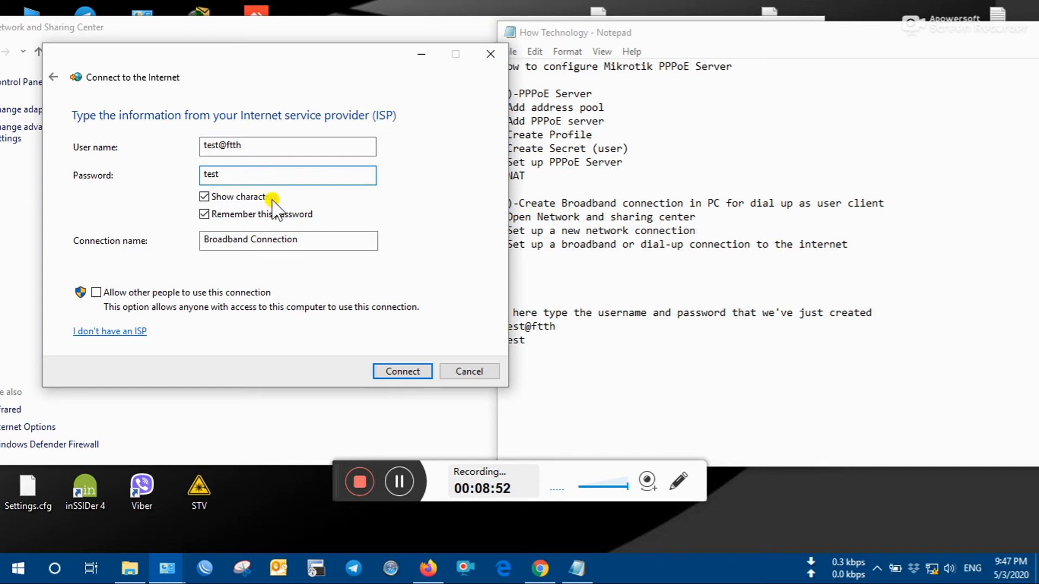
left_click(395, 372)
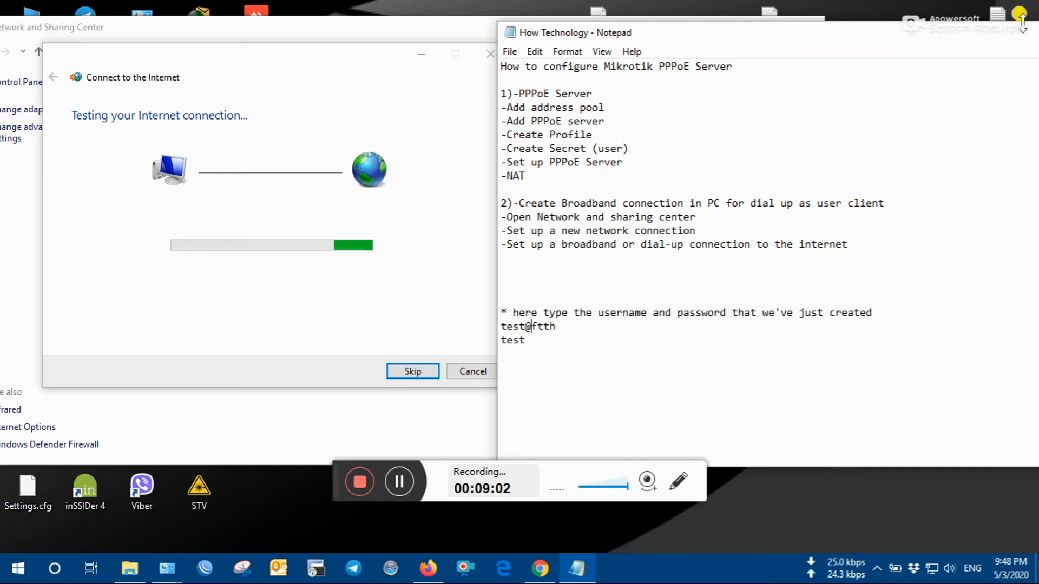
left_click_drag(992, 33, 830, 58)
left_click(1014, 57)
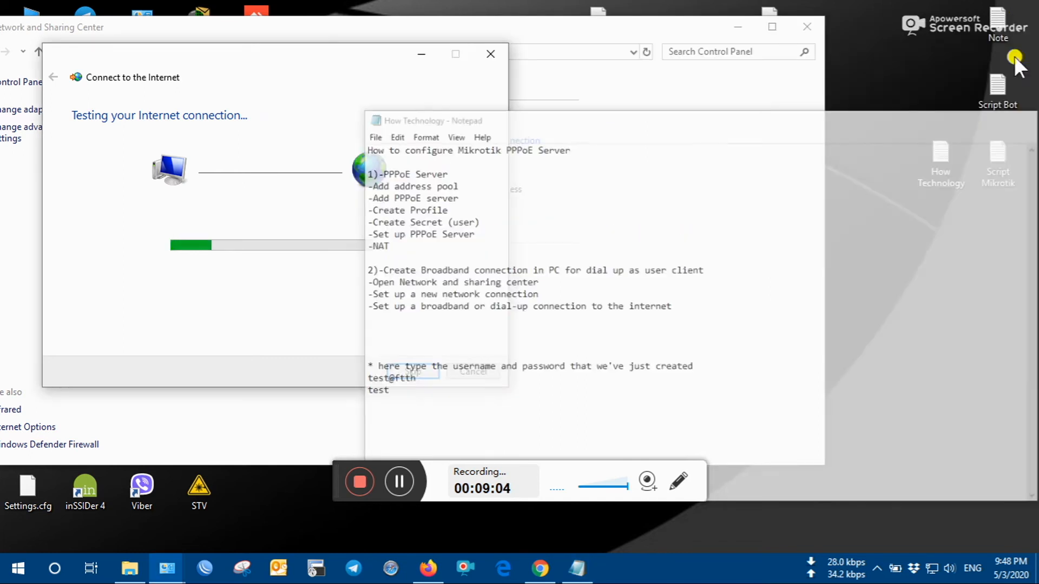
left_click_drag(329, 61, 626, 74)
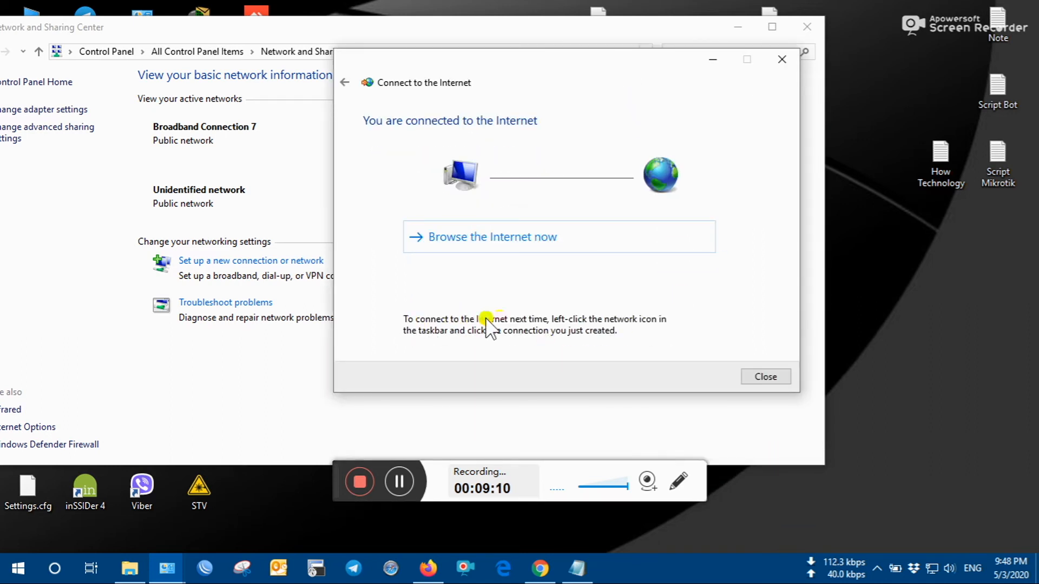
- Check Broadband Connection details showing address 172.16.30.22, then close all dialogs
left_click(763, 376)
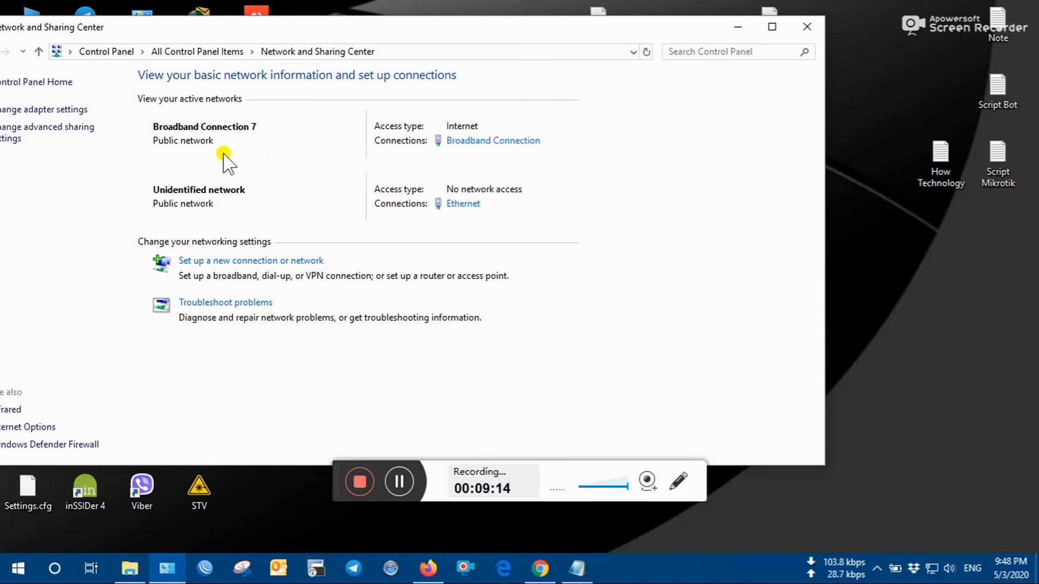
left_click(476, 142)
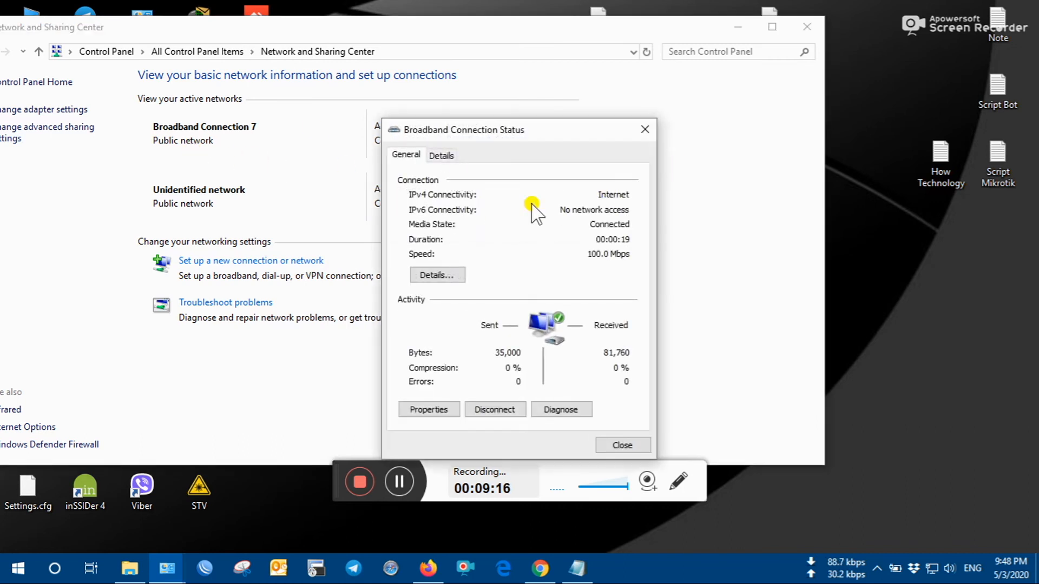
left_click(455, 273)
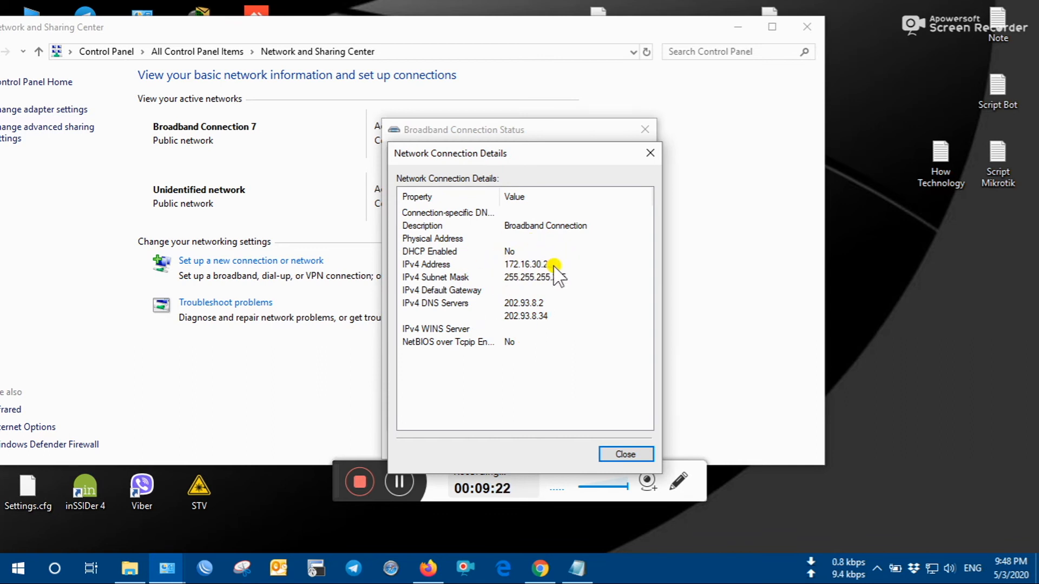
left_click(619, 452)
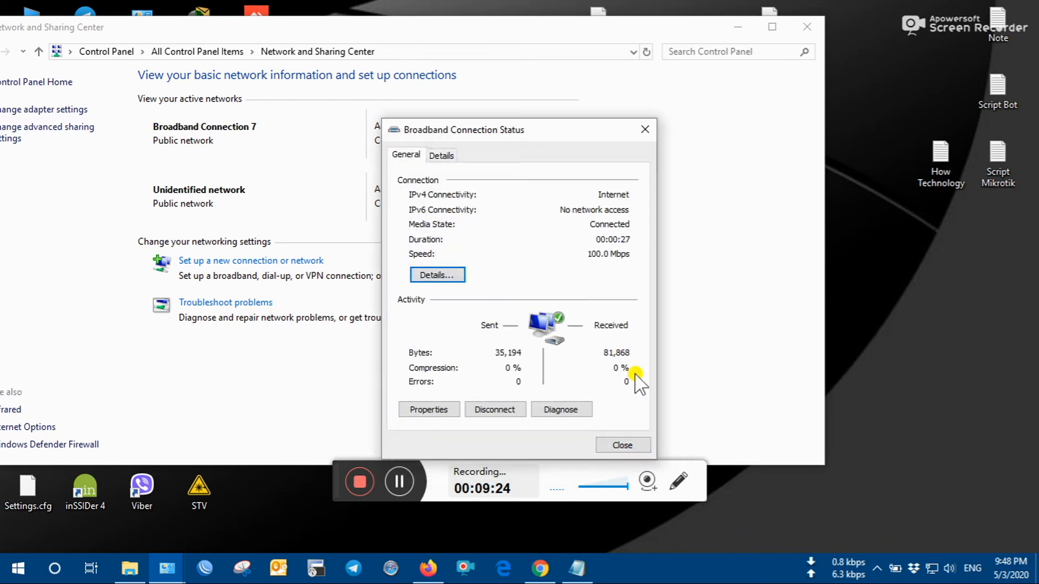
left_click(628, 445)
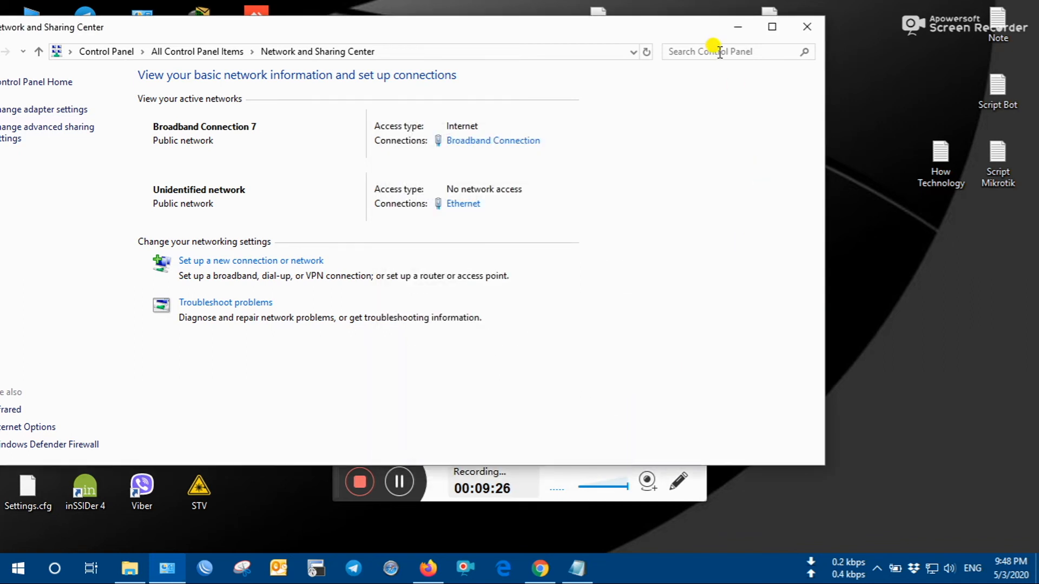
left_click(738, 27)
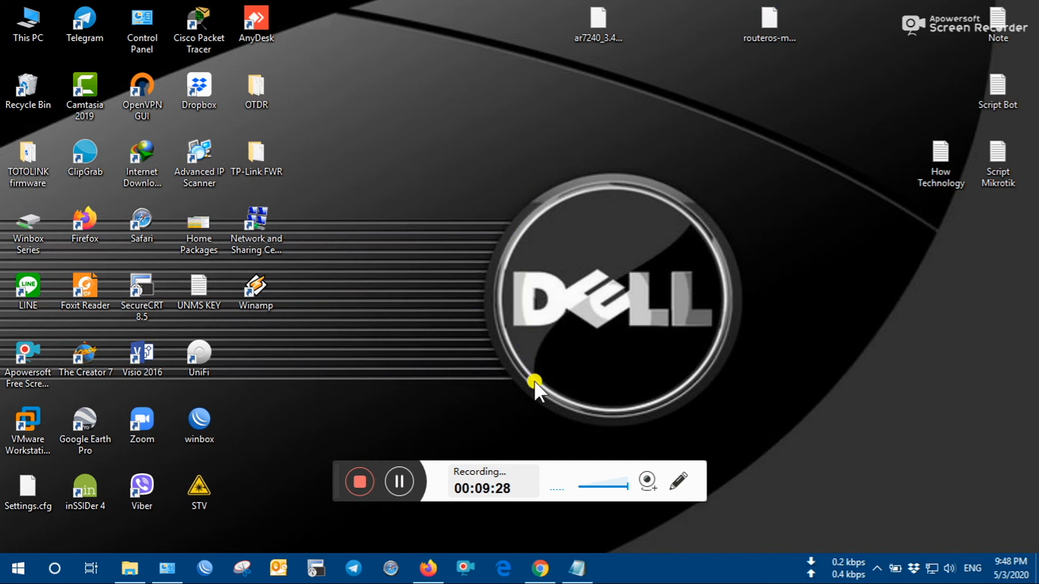
- Refresh the Windows desktop five times, then bring Microsoft Edge to the front
right_click(423, 50)
left_click(450, 96)
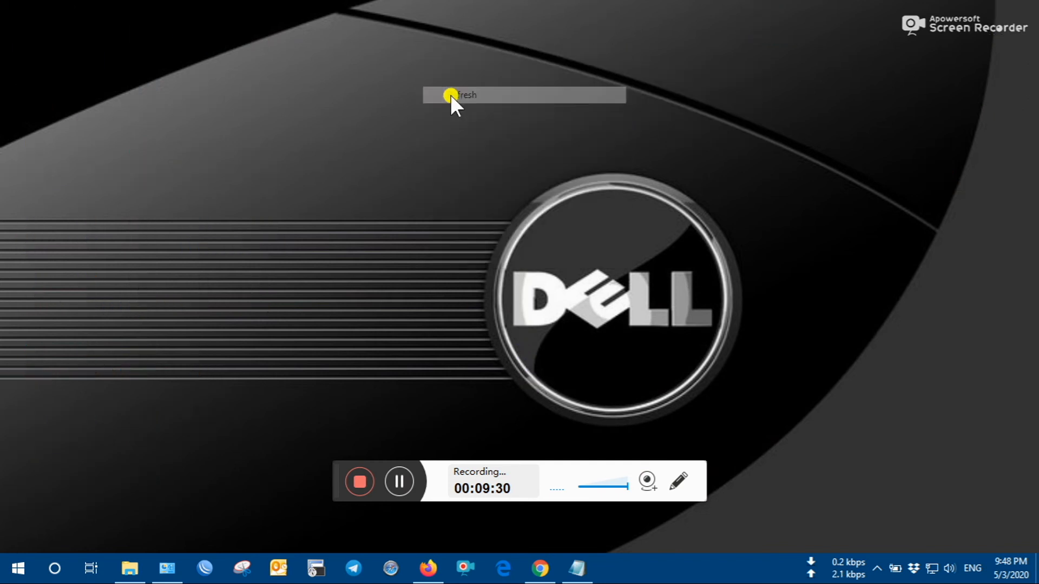
right_click(450, 96)
left_click(457, 136)
right_click(426, 101)
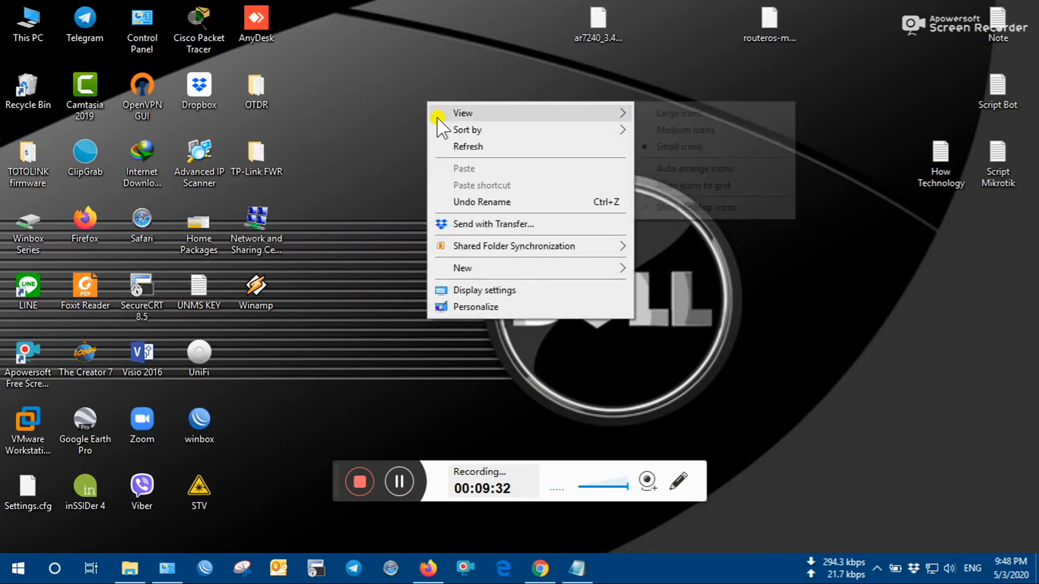
left_click(454, 146)
right_click(451, 144)
left_click(476, 186)
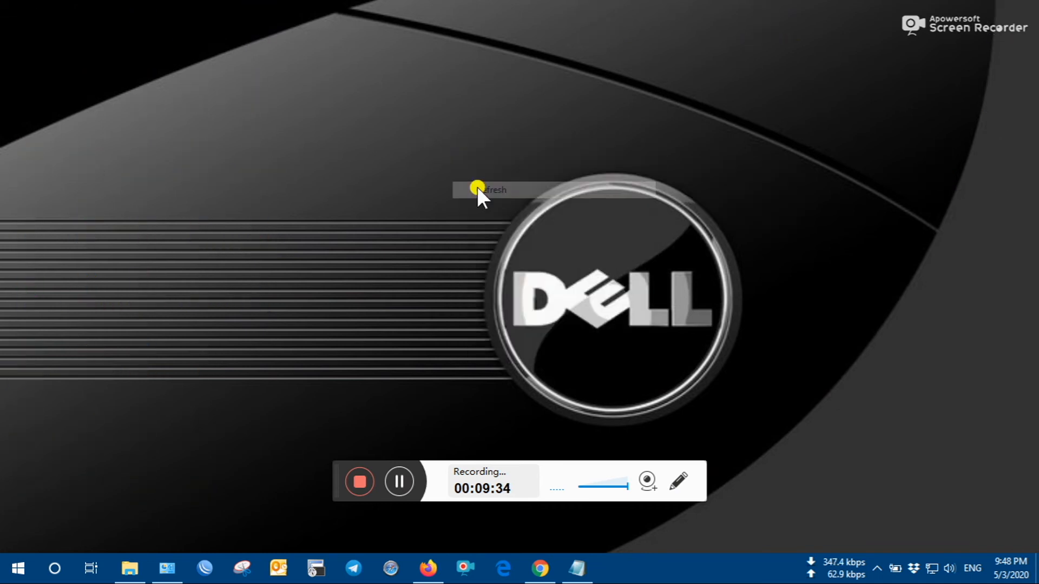
right_click(453, 131)
left_click(479, 176)
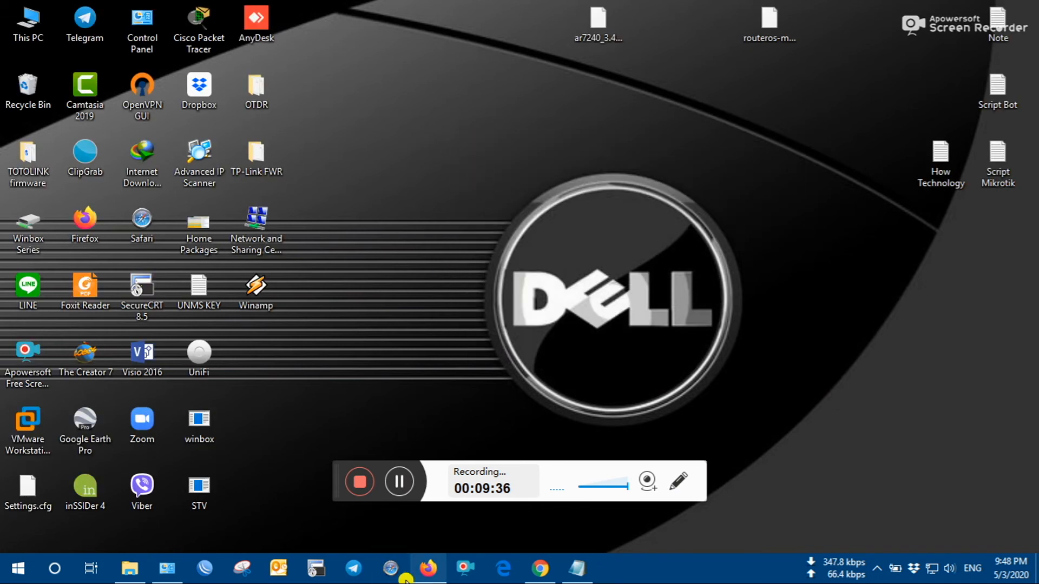
mouse_move(435, 575)
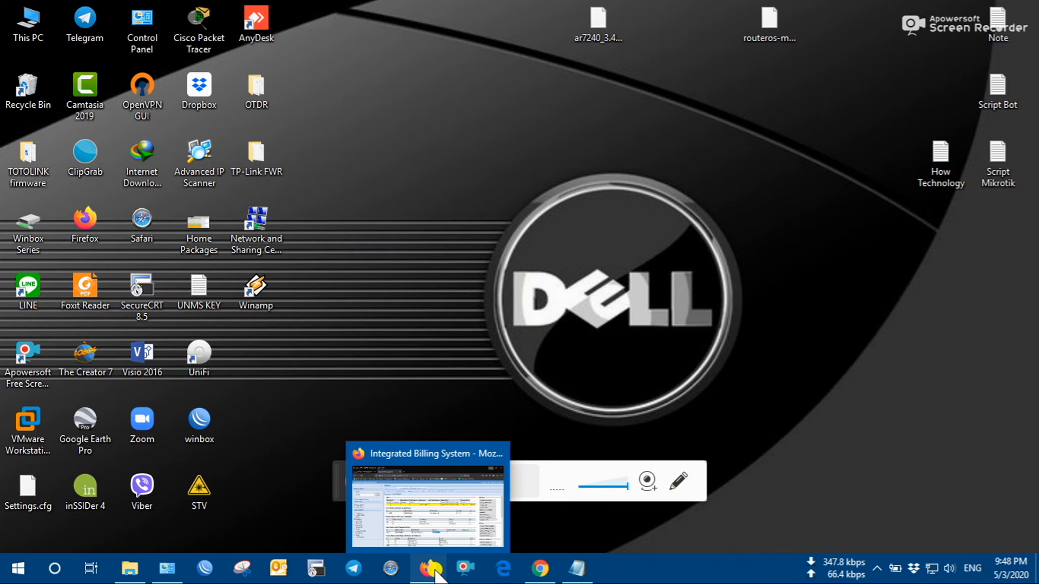
left_click(503, 569)
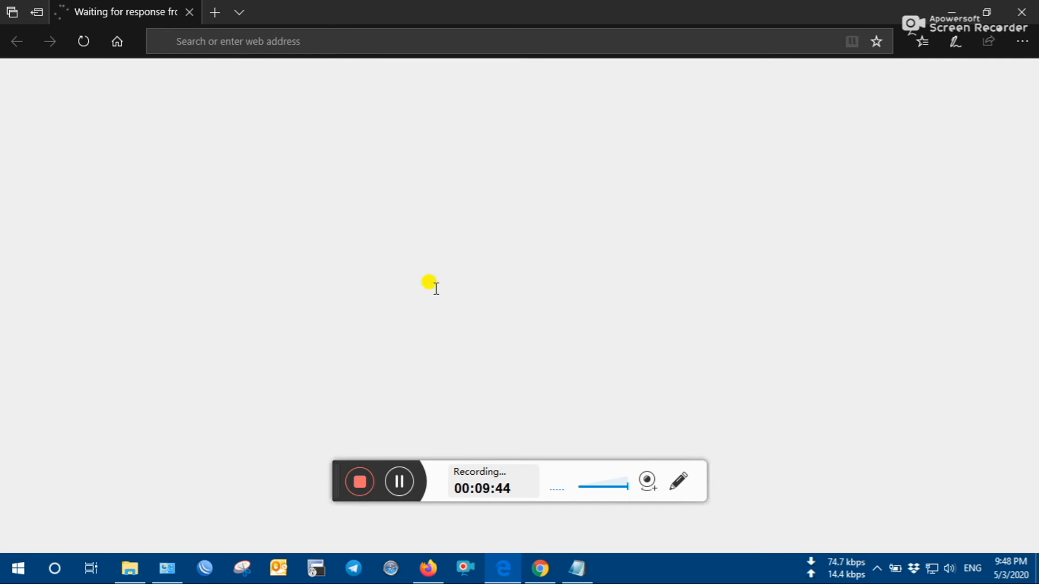
- Replace the unreachable 192.168.1.10 tab with a new tab loading youtube.com
left_click(294, 41)
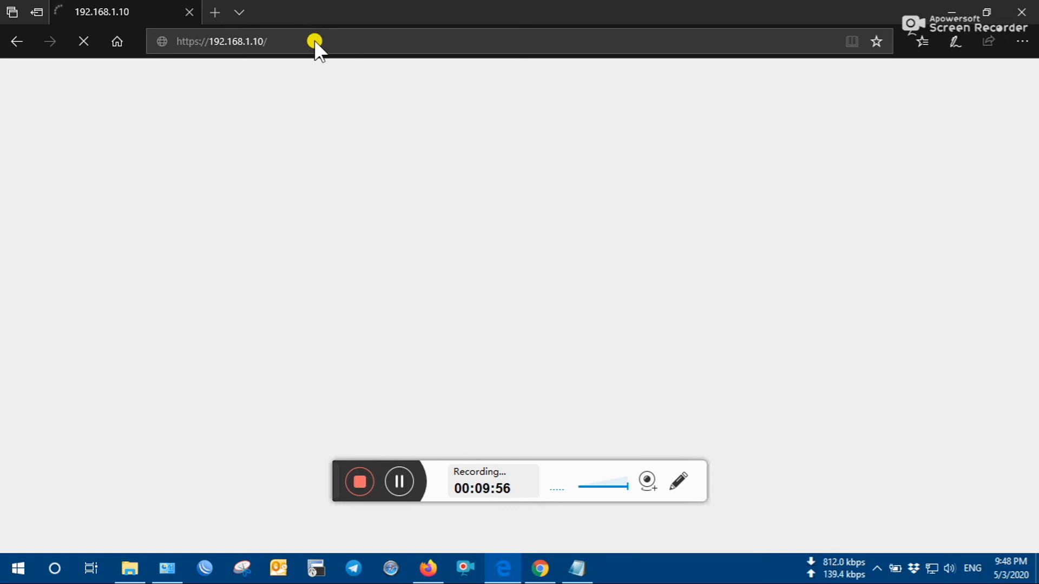
key("ctrl+t")
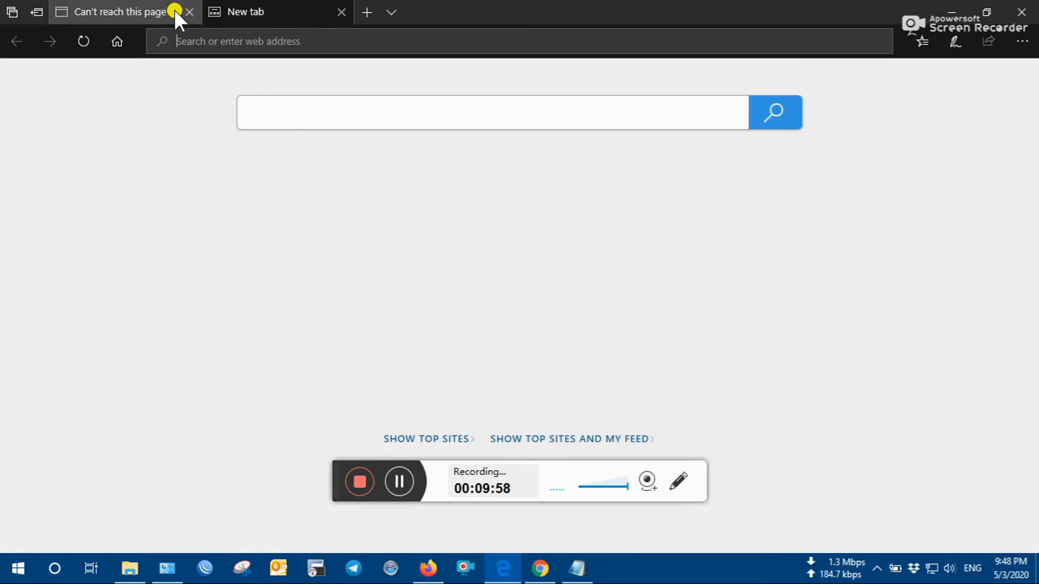
left_click(188, 10)
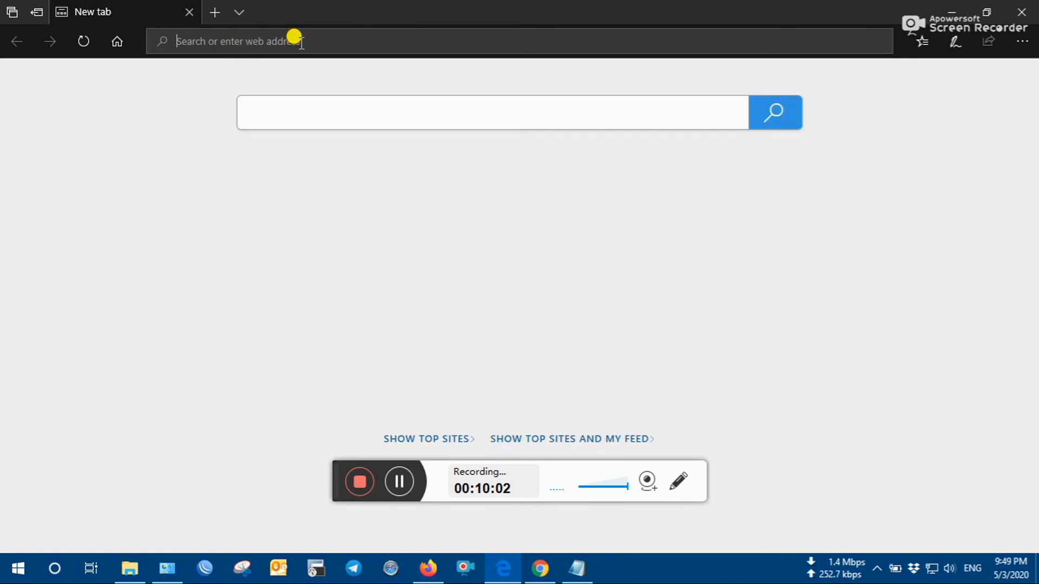
type("youtu")
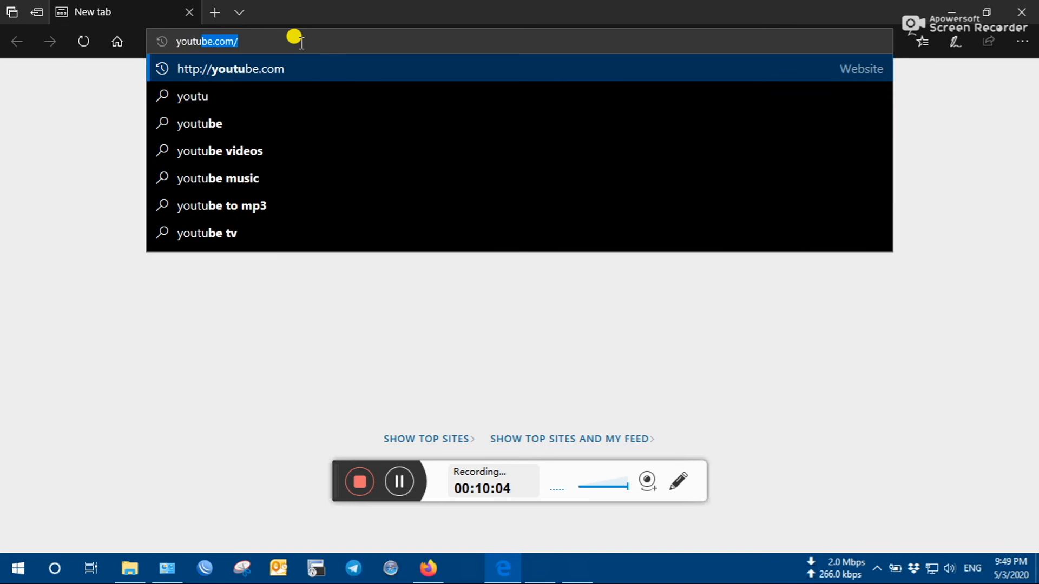
type("be.com")
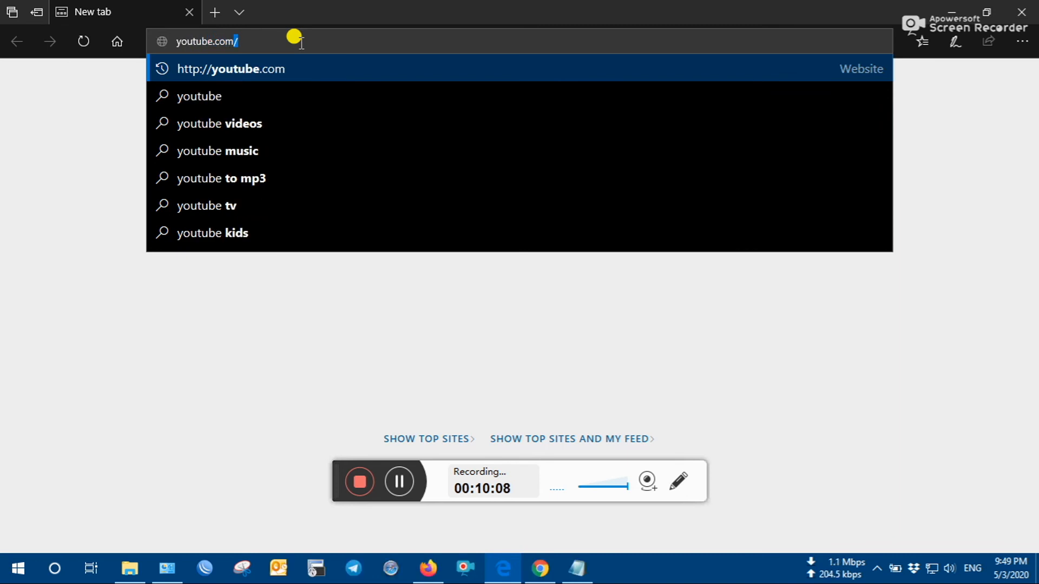
key("Return")
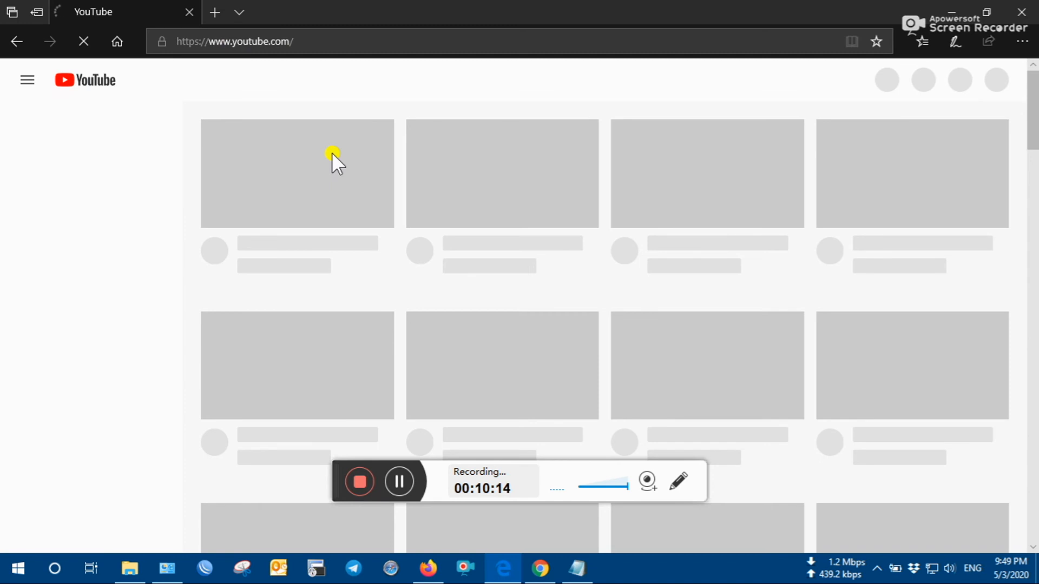
left_click_drag(1035, 96, 1035, 138)
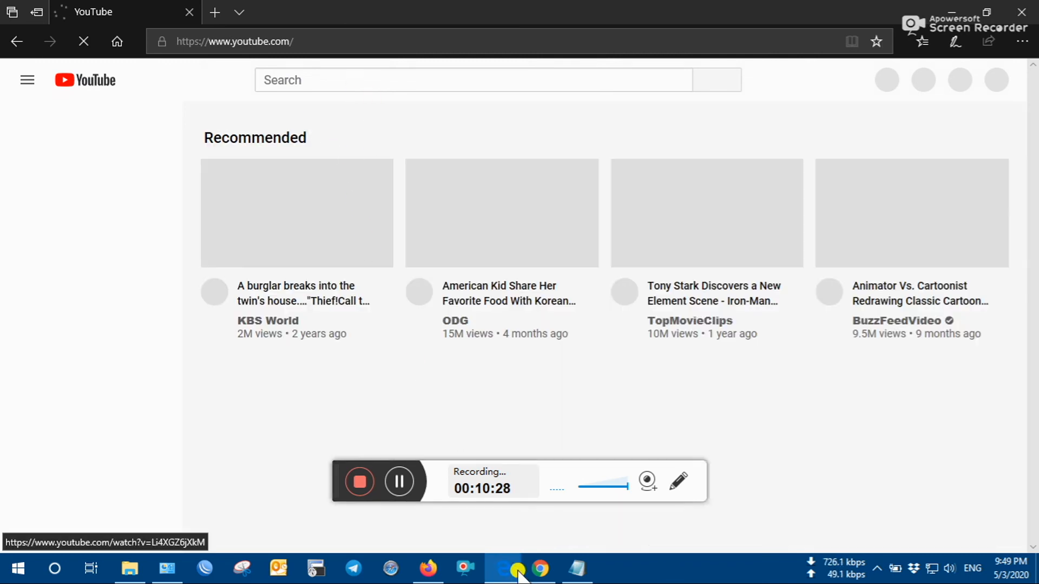
- Check the Broadband Connection status and its IPv4 address details, then set Network and Sharing Center aside
left_click(167, 567)
left_click(470, 152)
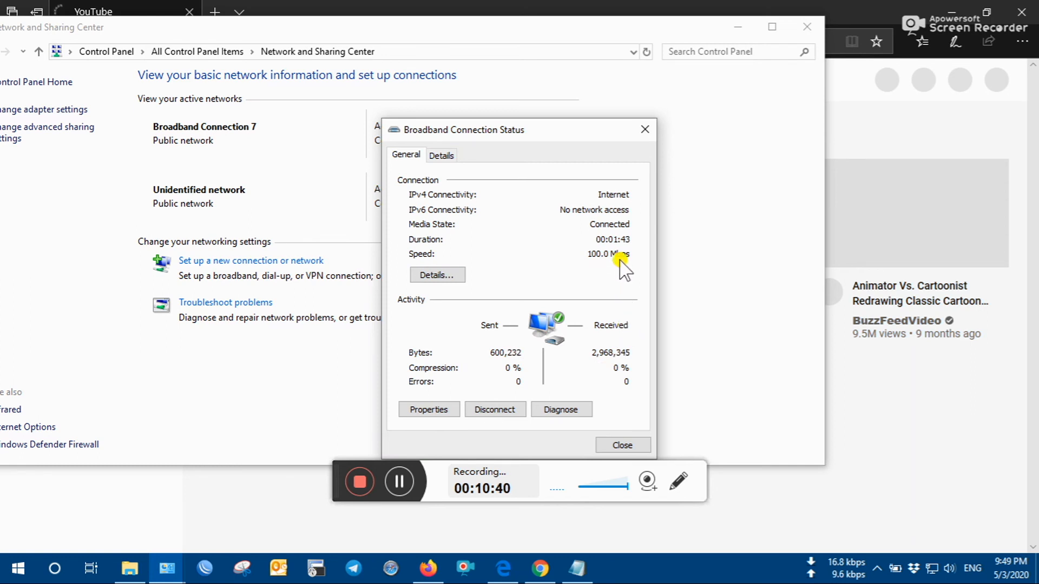
left_click(456, 275)
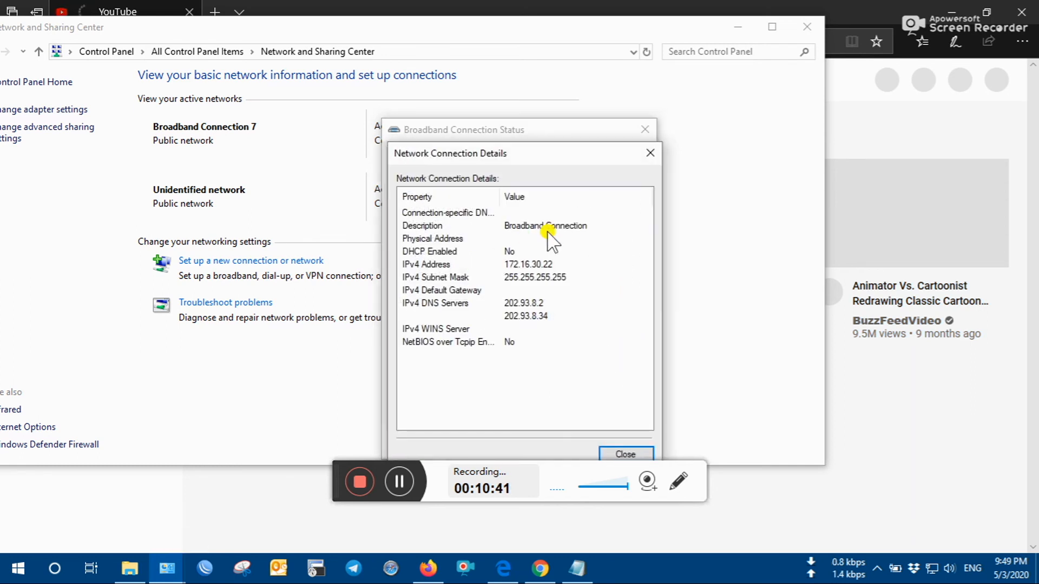
left_click(517, 266)
left_click(650, 153)
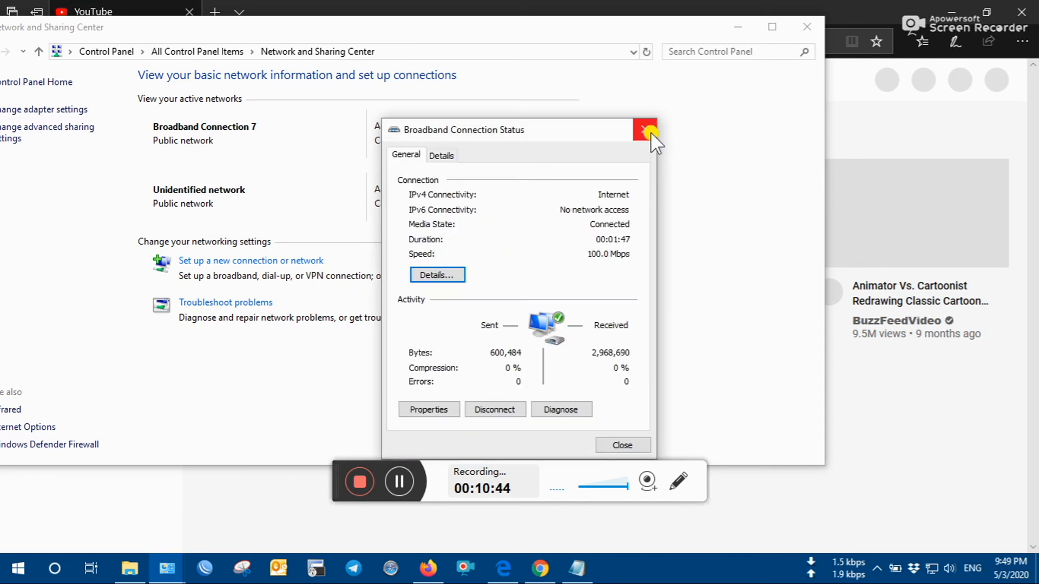
left_click(650, 132)
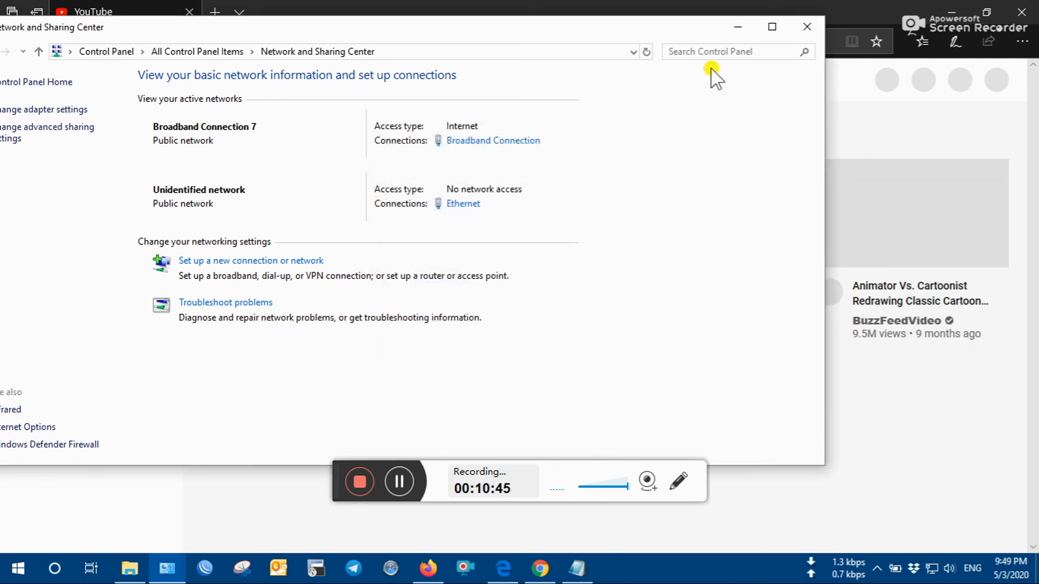
left_click(742, 28)
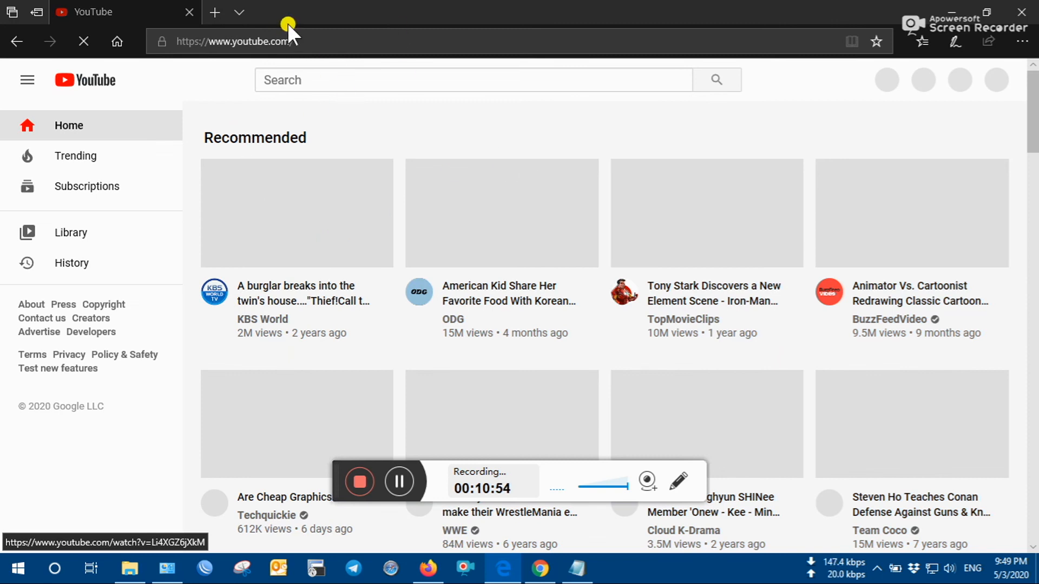
- Load a copied YouTube video address in Edge's address bar
left_click(334, 45)
type("https://www.youtube.com/watch?v=Li4XGZ6jXkM")
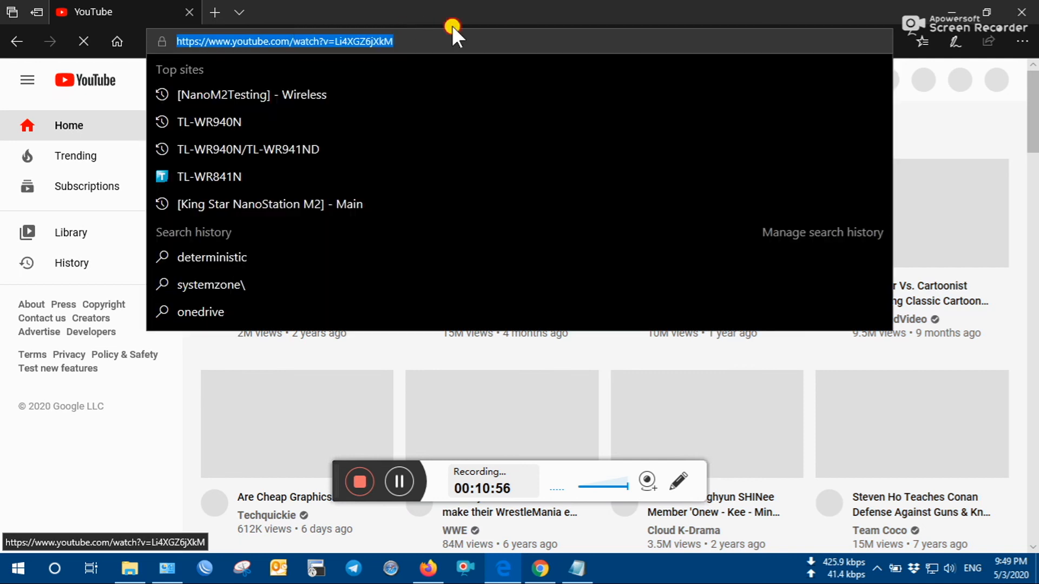
key("Return")
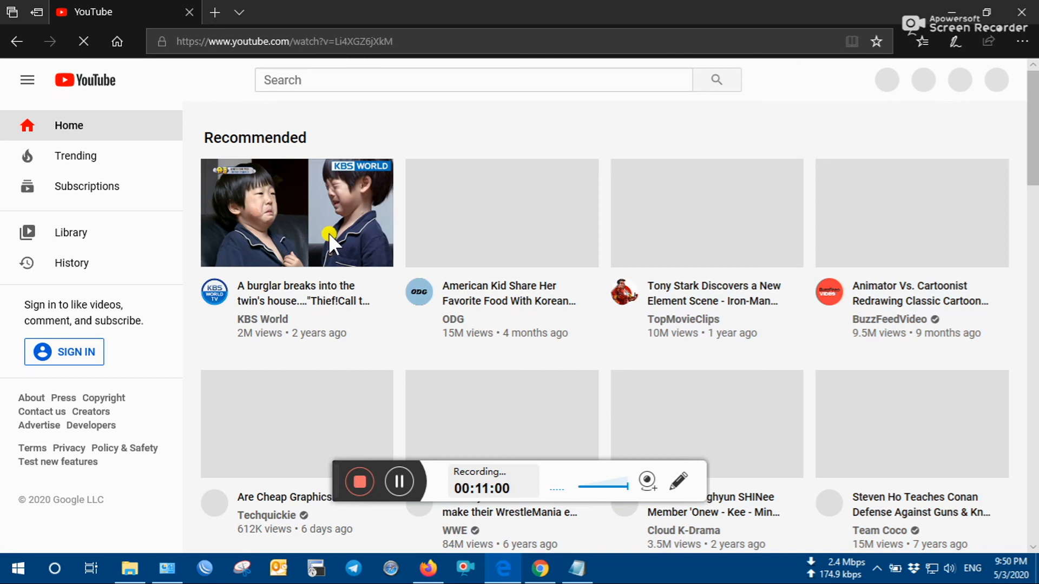
- Close Microsoft Edge and open a new tab in the minimized Chrome window
left_click(1022, 9)
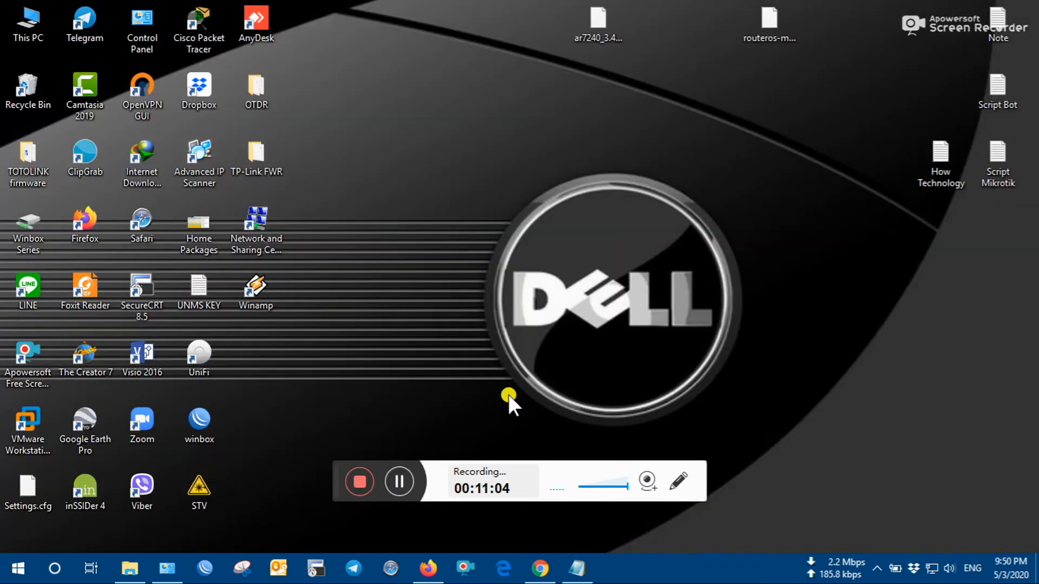
mouse_move(539, 577)
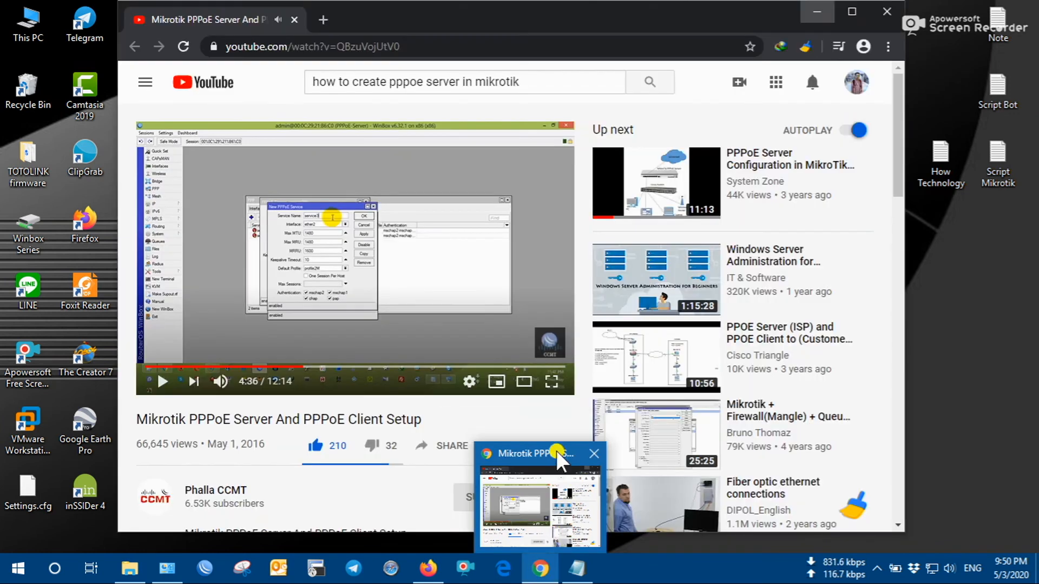
right_click(556, 450)
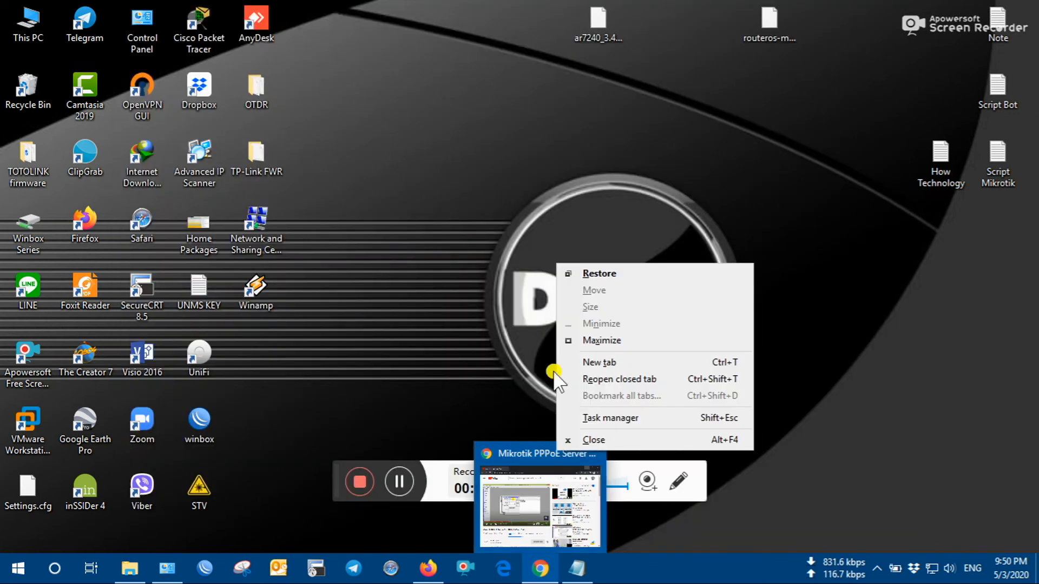
left_click(607, 363)
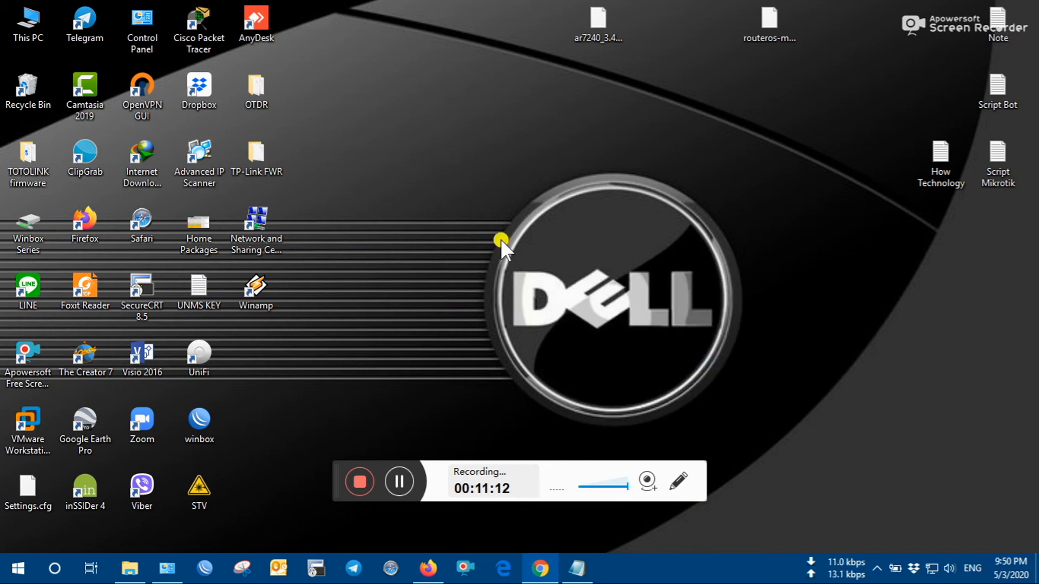
mouse_move(542, 553)
mouse_move(546, 452)
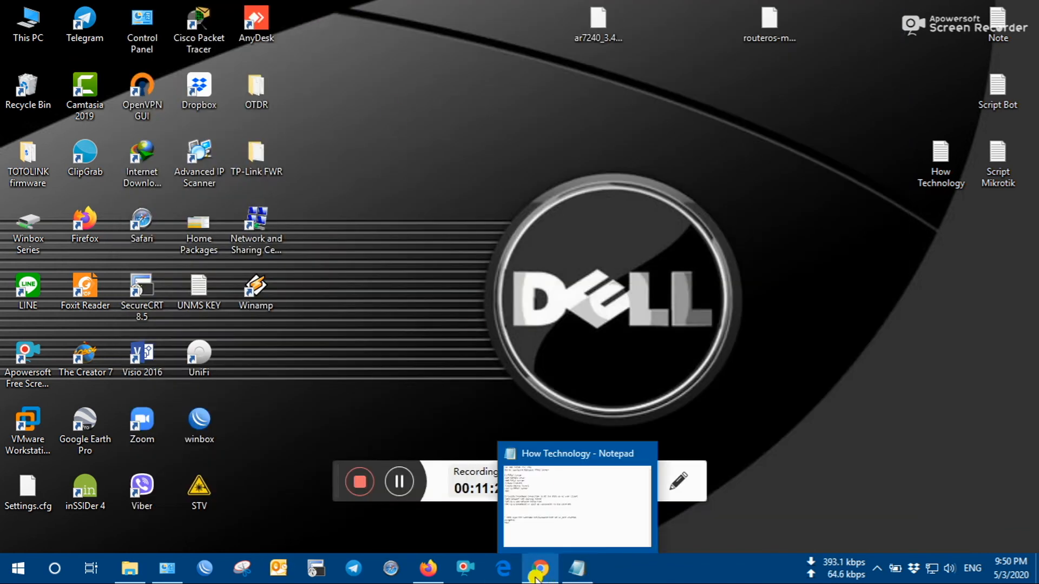
- In Chrome, close the Mikrotik PPPoE video tab, load YouTube, and open google.com in a new tab
left_click(535, 573)
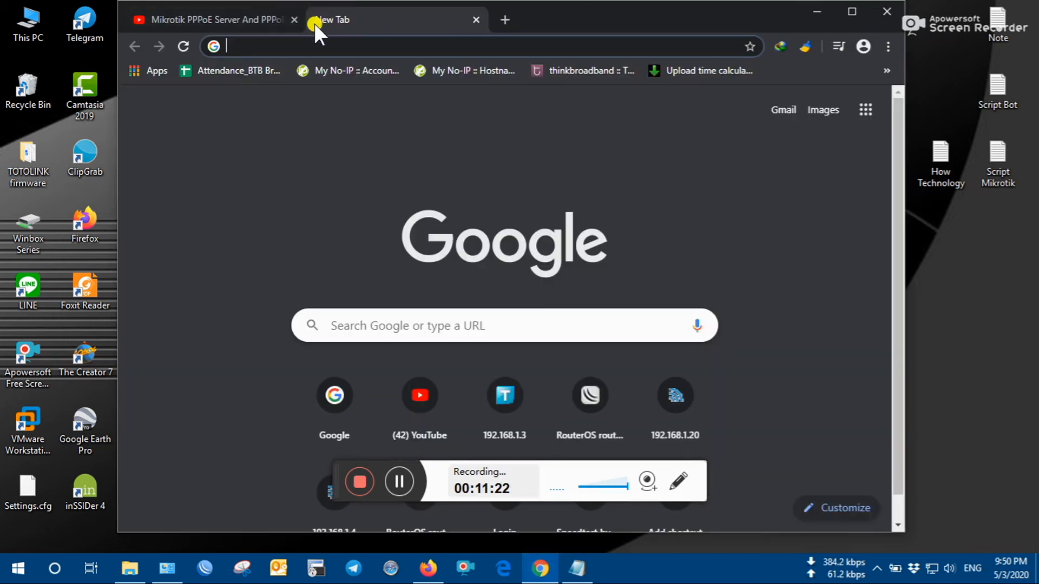
left_click(295, 21)
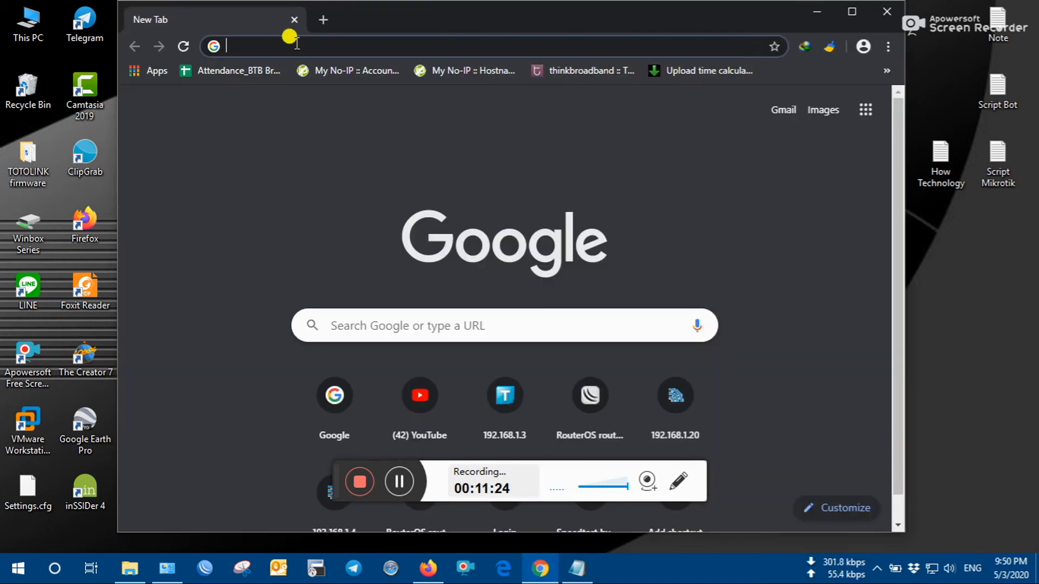
type("y")
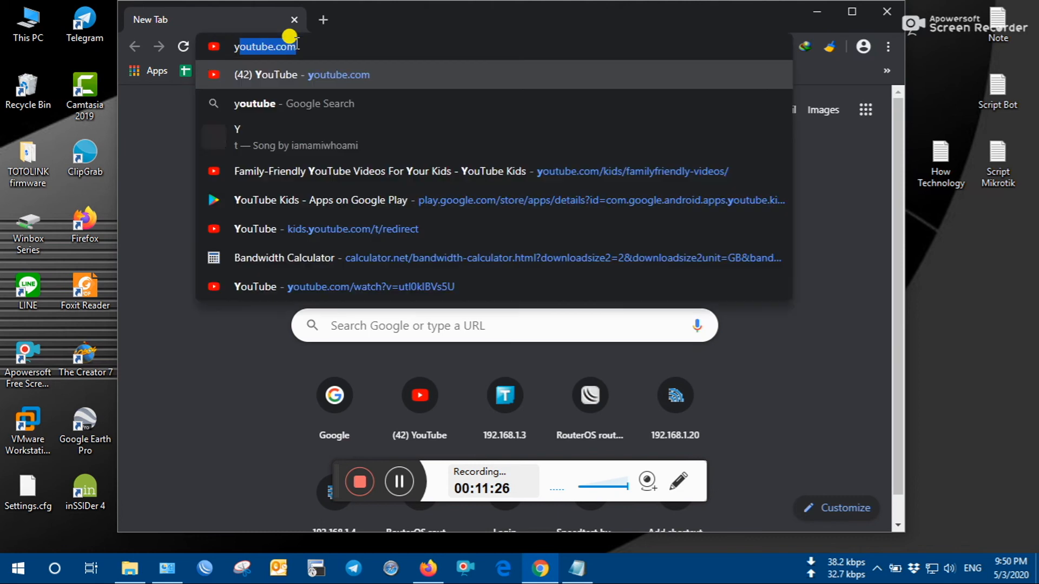
key("Return")
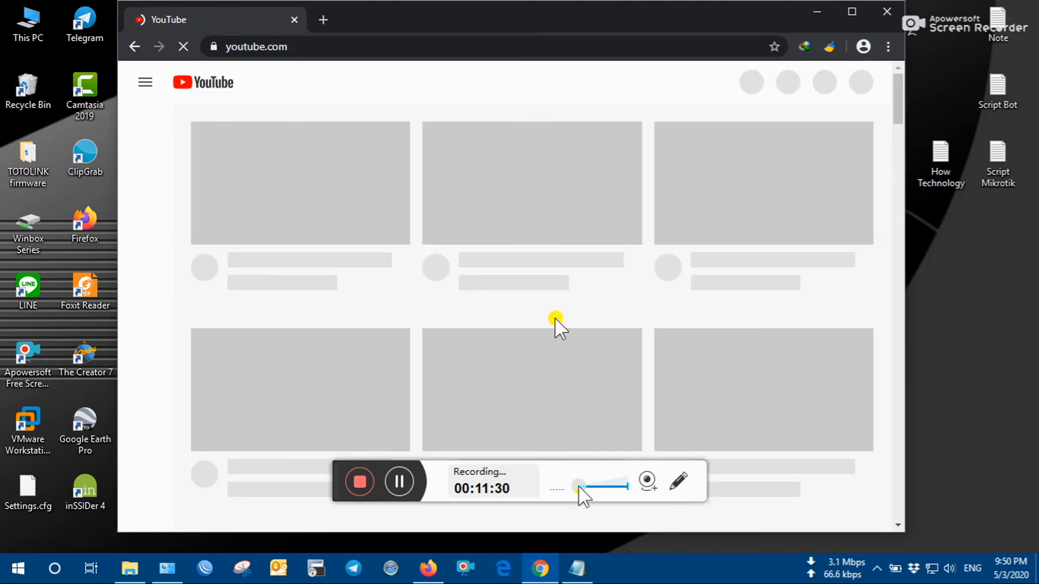
left_click_drag(540, 24, 503, 20)
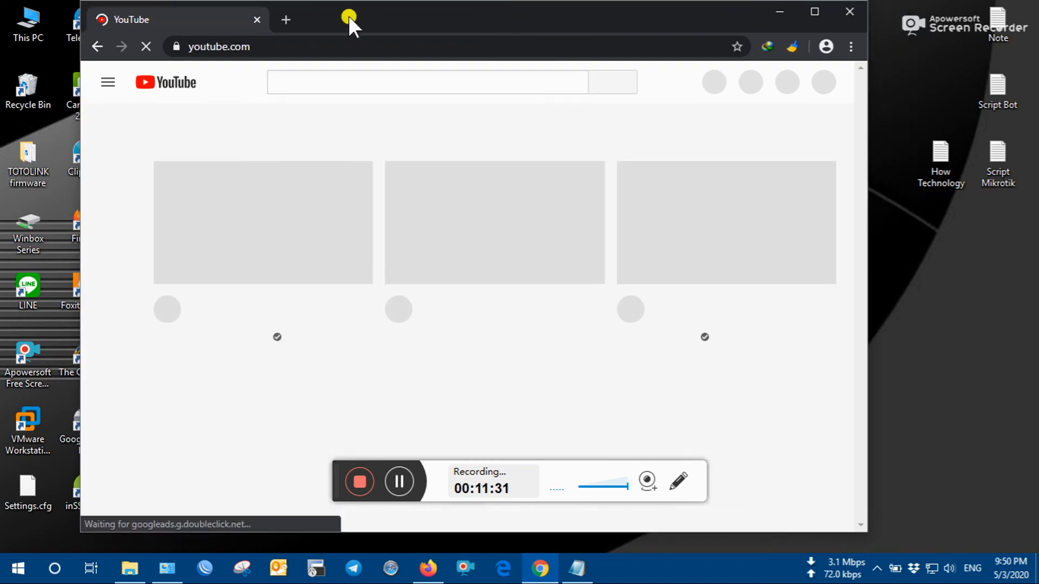
left_click(288, 20)
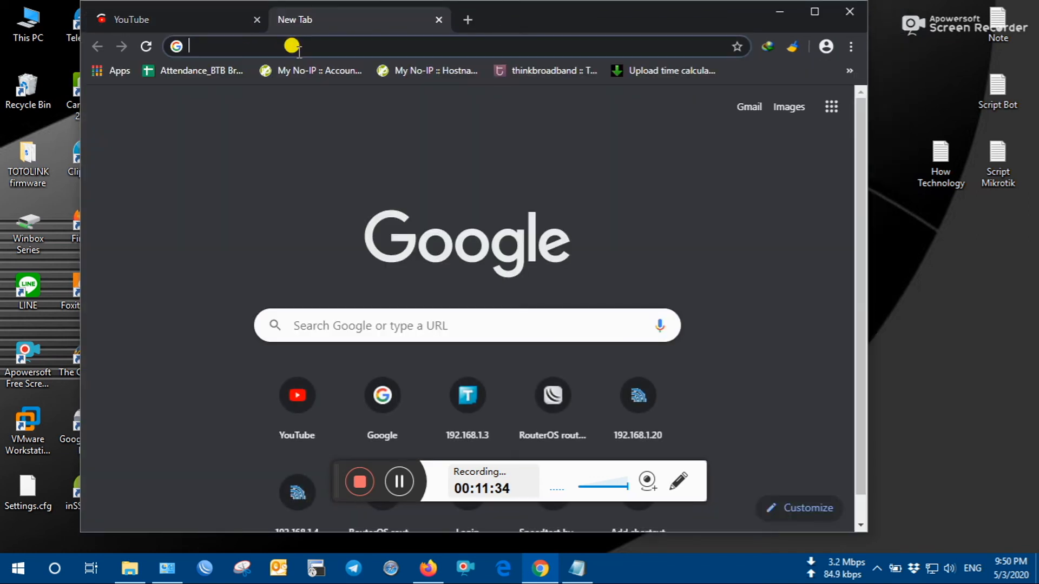
type("google.co")
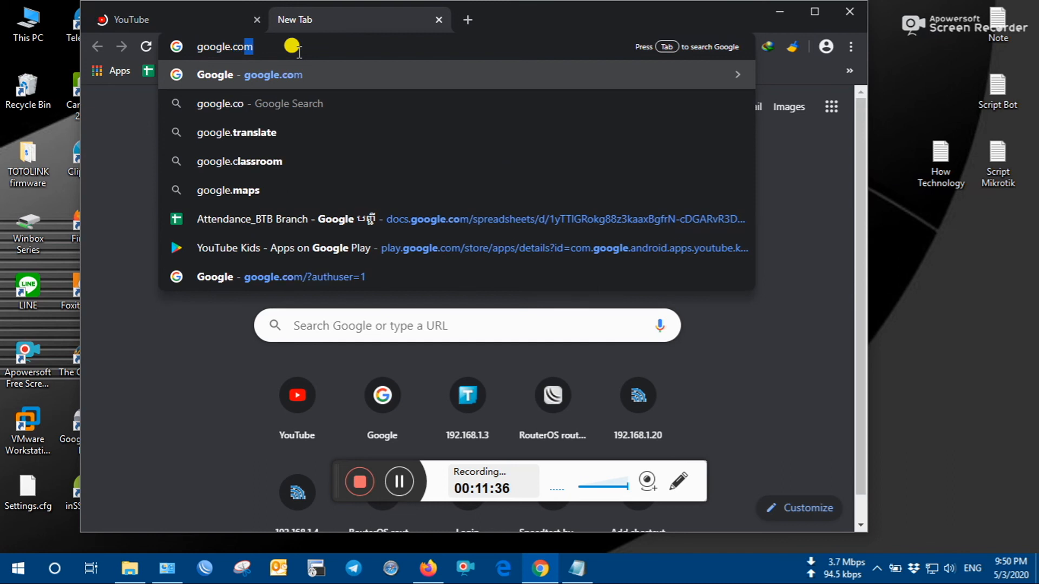
type("m")
key("Return")
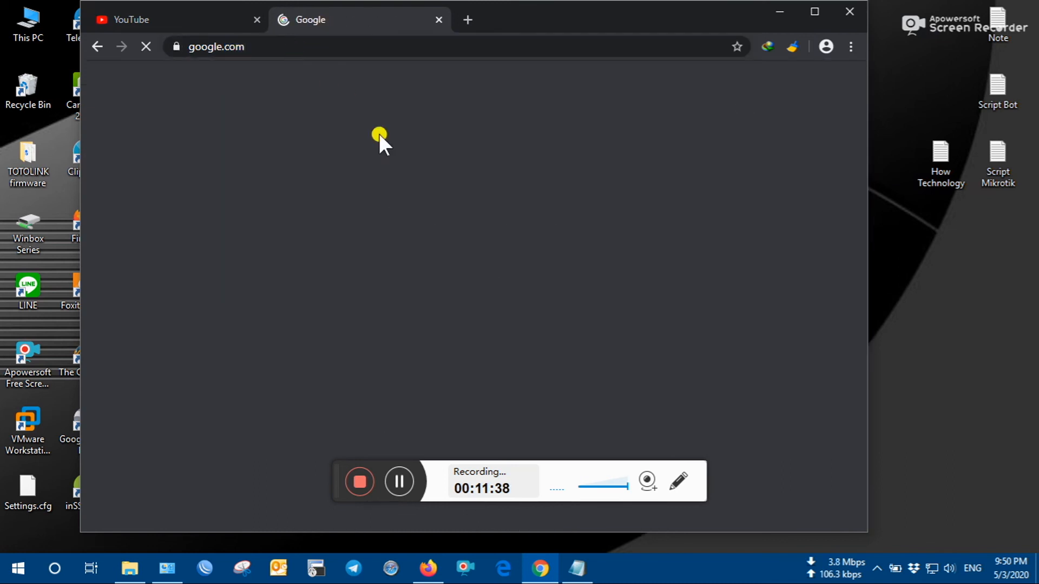
- Play the Good morning+More Kids Dialogues video with volume raised, then add a third tab
left_click(216, 17)
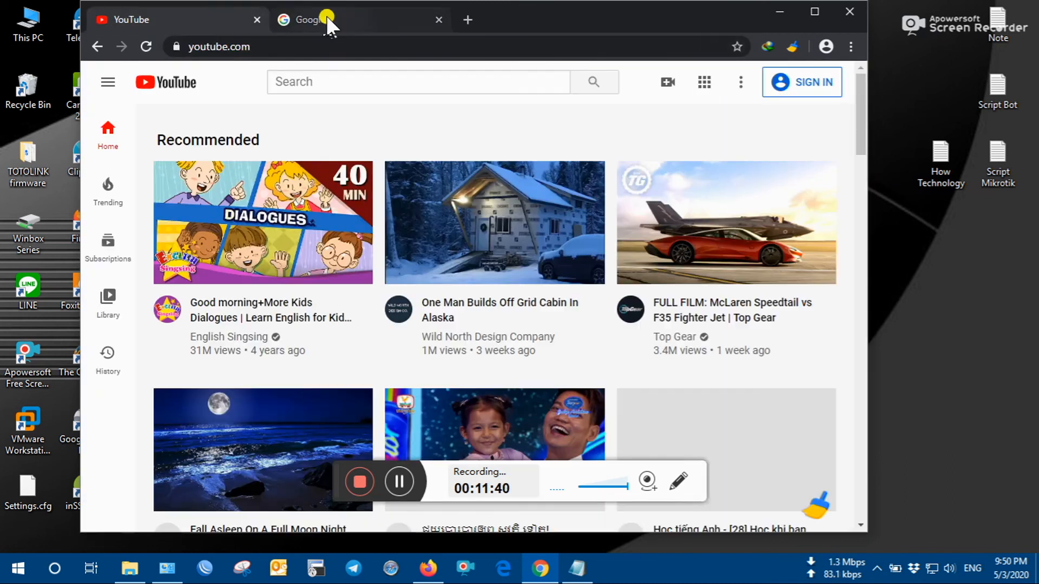
left_click(280, 236)
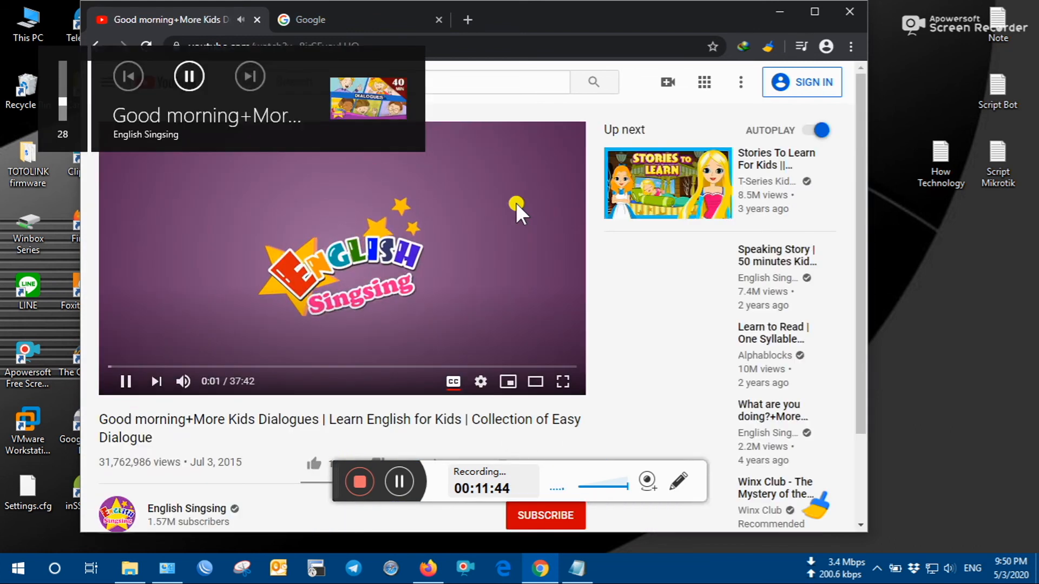
key("XF86AudioRaiseVolume")
key("XF86AudioRaiseVolume")
key("XF86AudioRaiseVolume")
key("XF86AudioRaiseVolume")
key("XF86AudioRaiseVolume")
key("XF86AudioRaiseVolume")
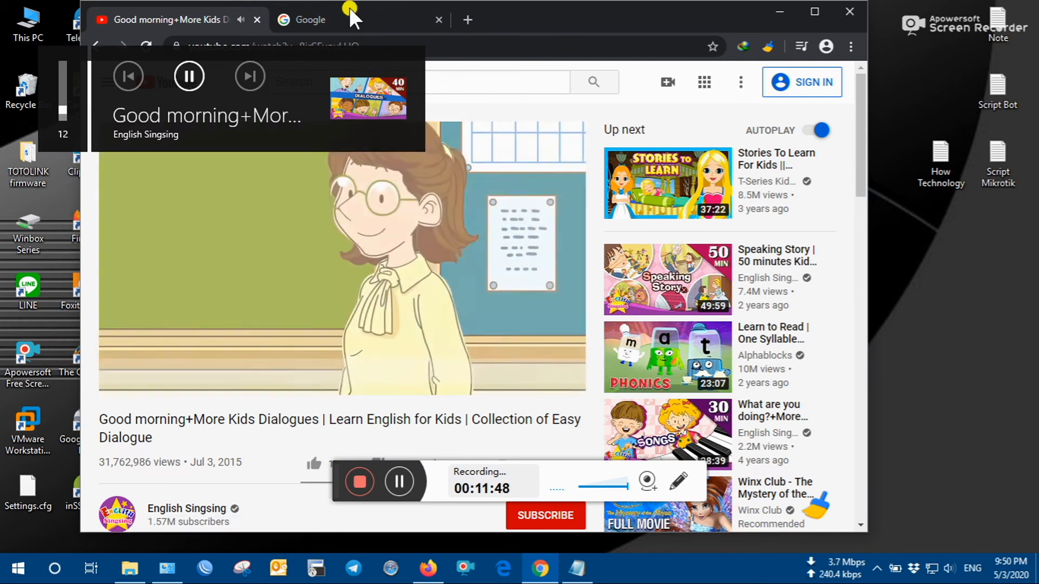
left_click(373, 17)
left_click(466, 19)
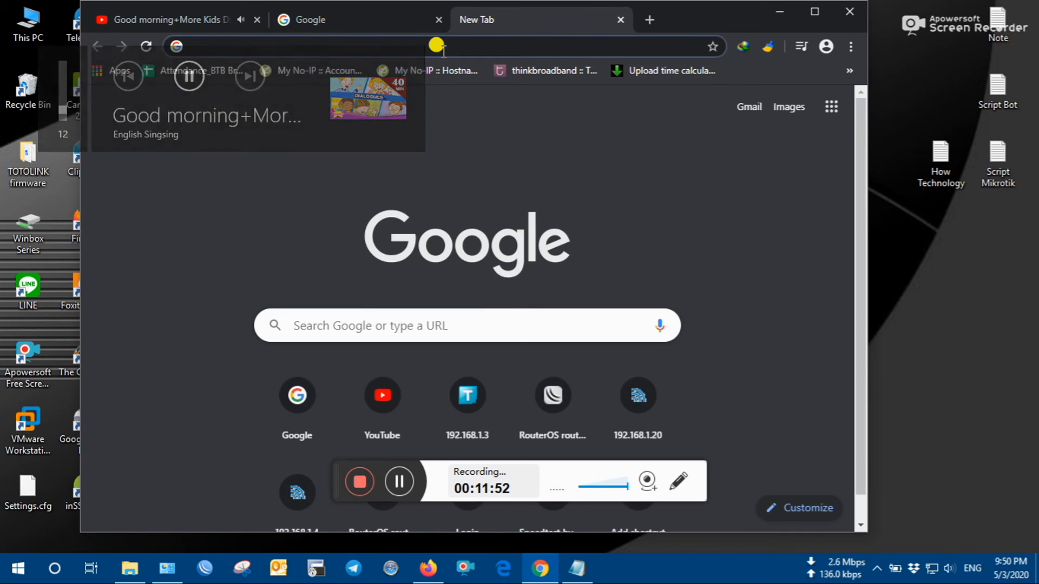
- Load facebook.com and lifehacker.com in their own Chrome tabs
type("face")
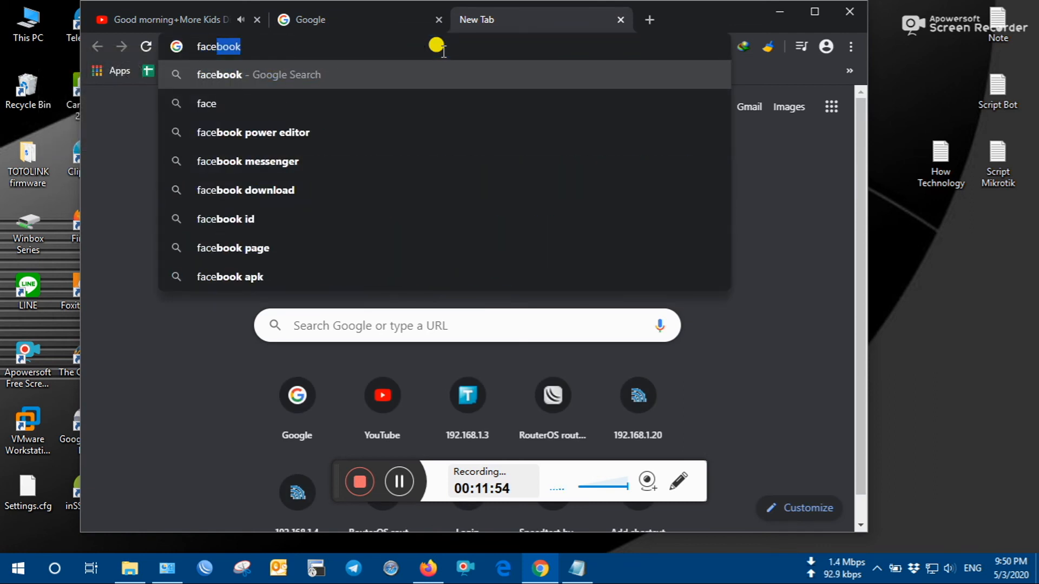
type("boolokj")
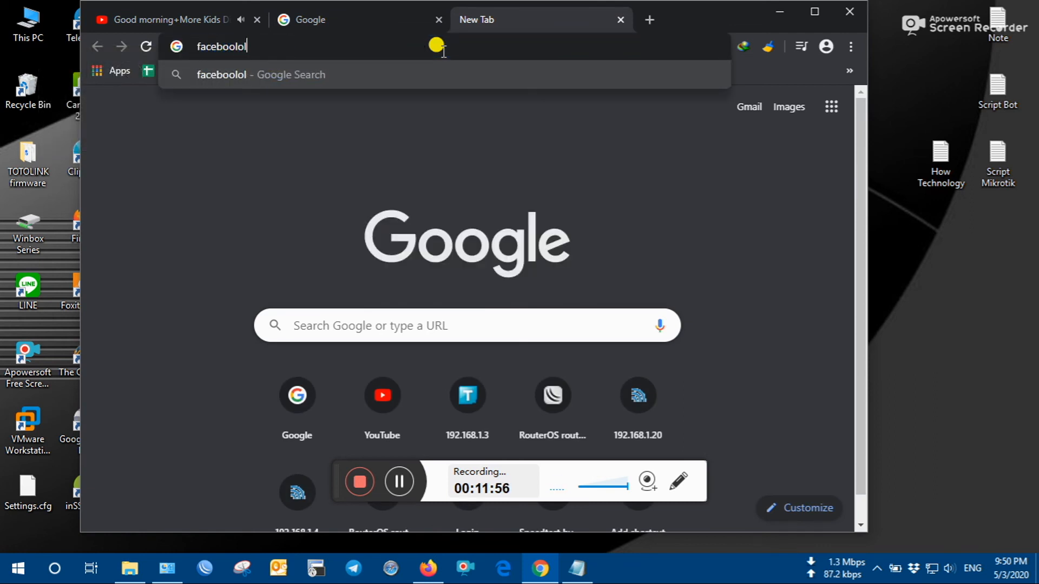
key("BackSpace")
key("BackSpace")
key("BackSpace")
key("BackSpace")
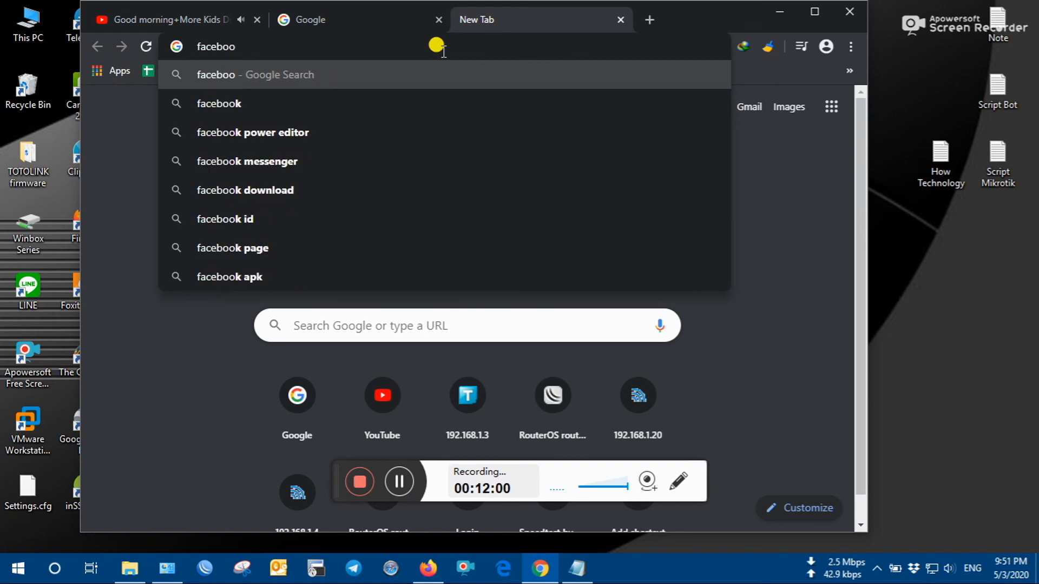
type("k")
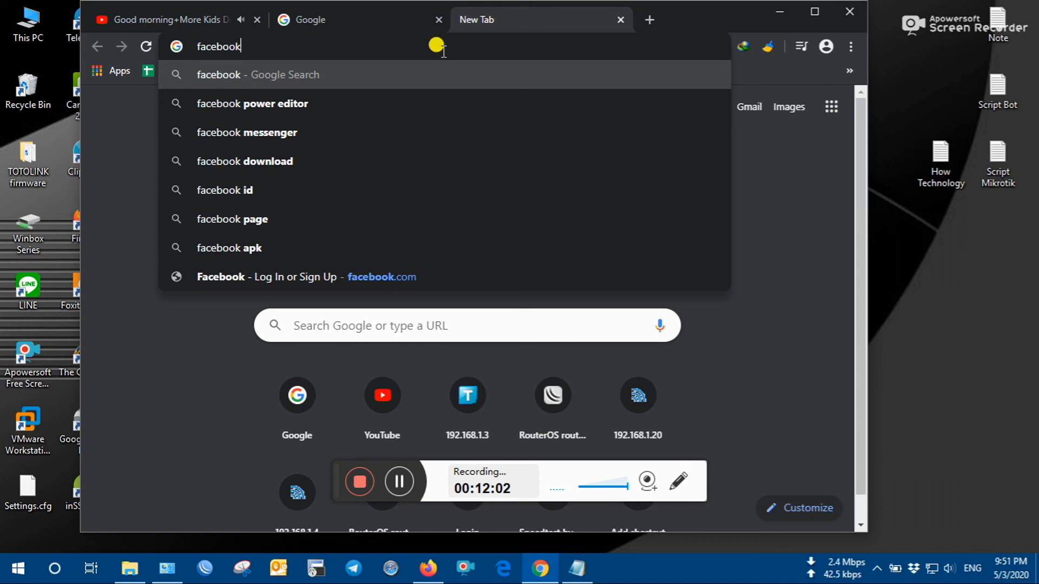
type(".com")
key("Return")
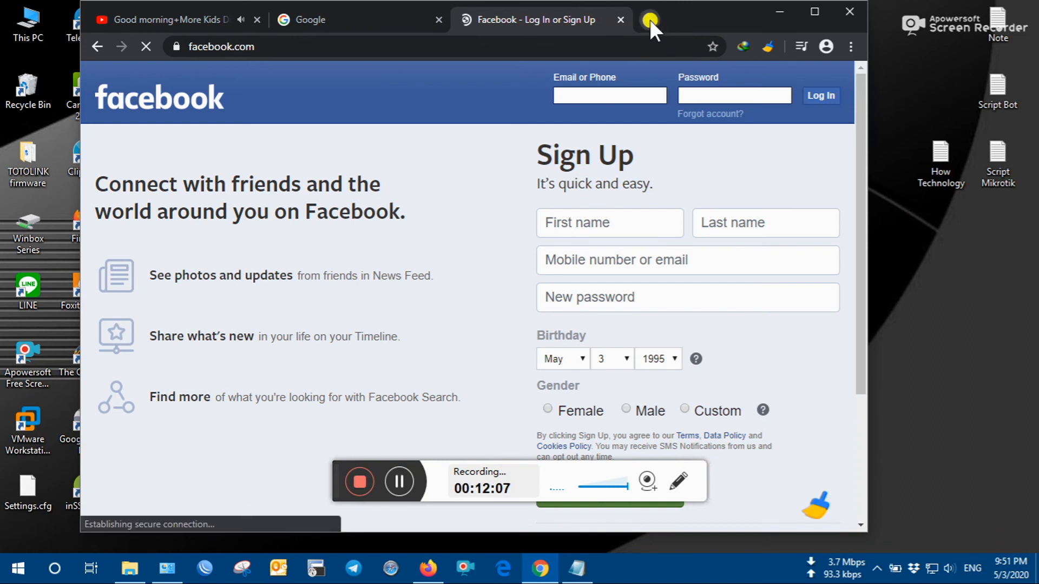
left_click(650, 20)
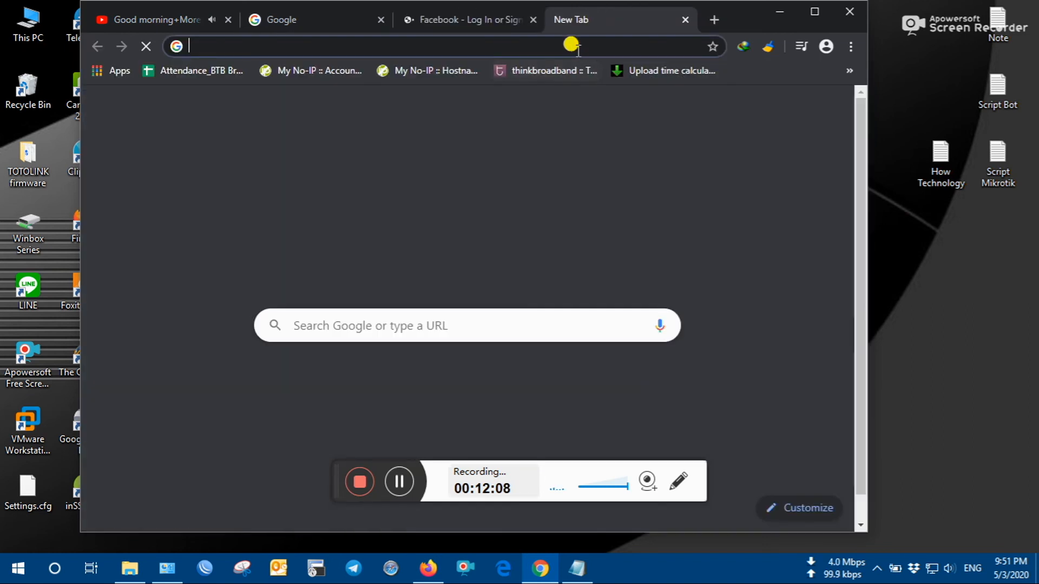
type("lifehack")
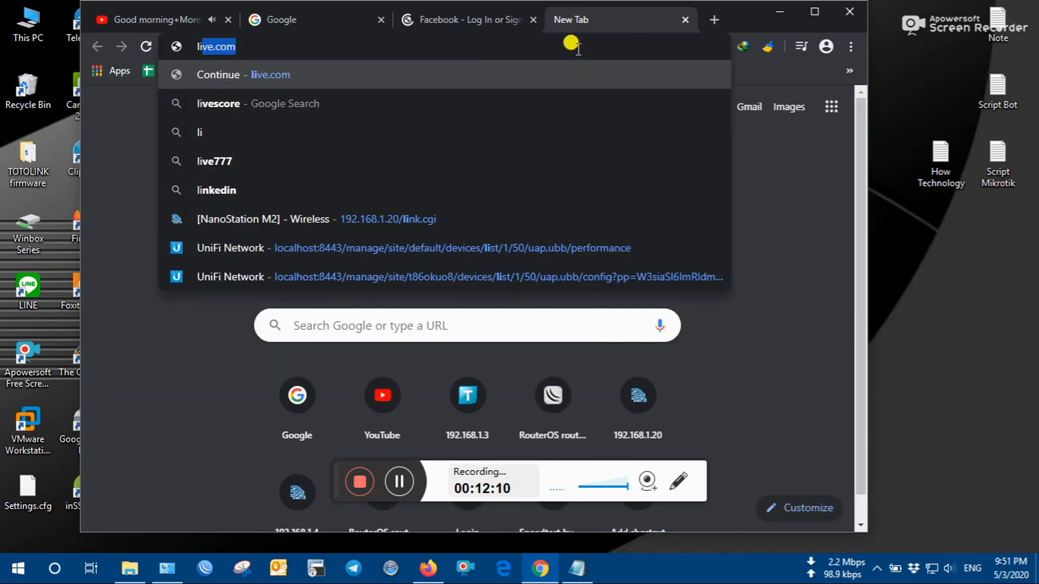
type("er")
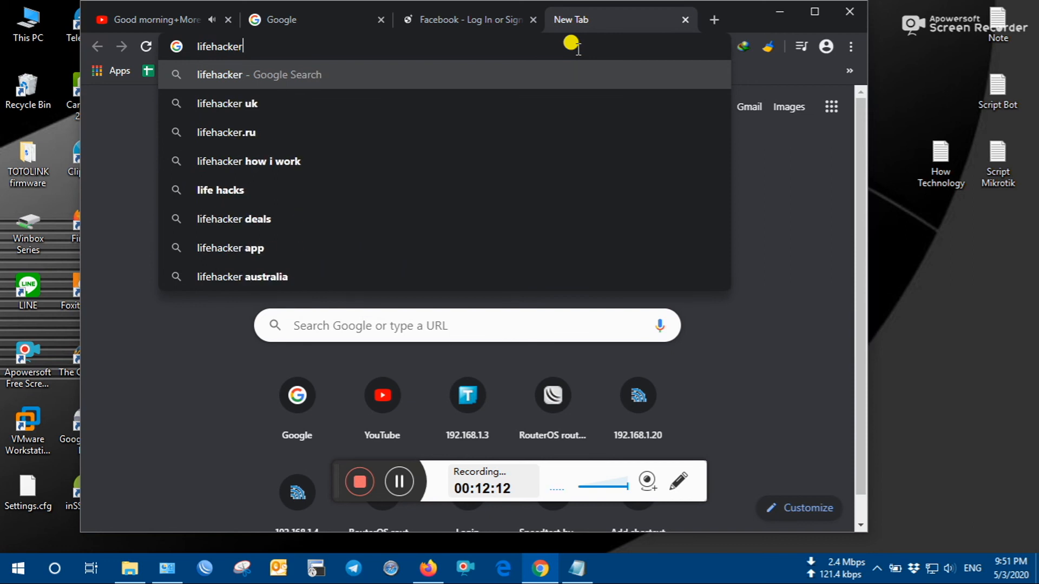
type(".com")
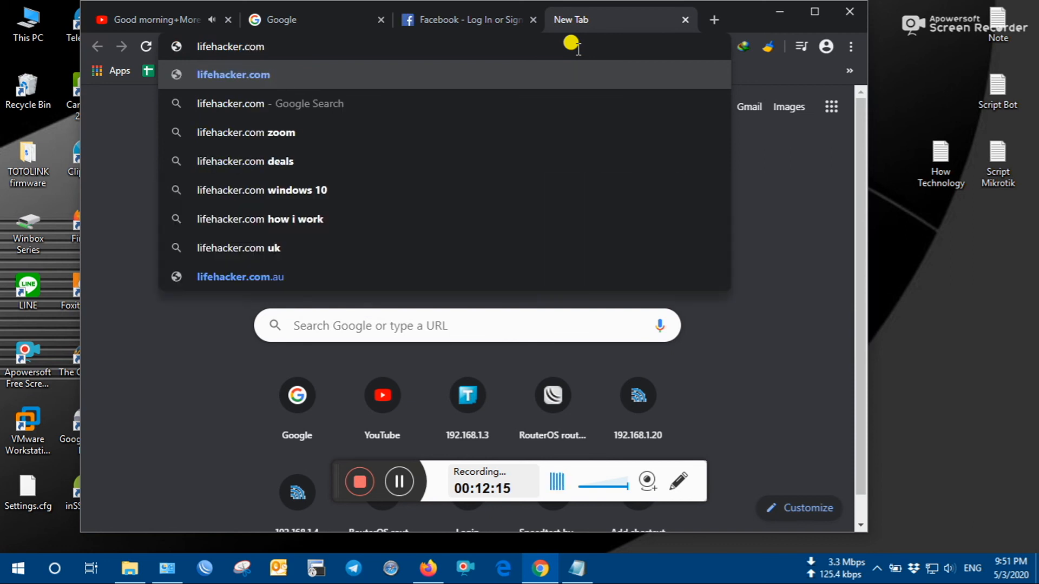
key("Return")
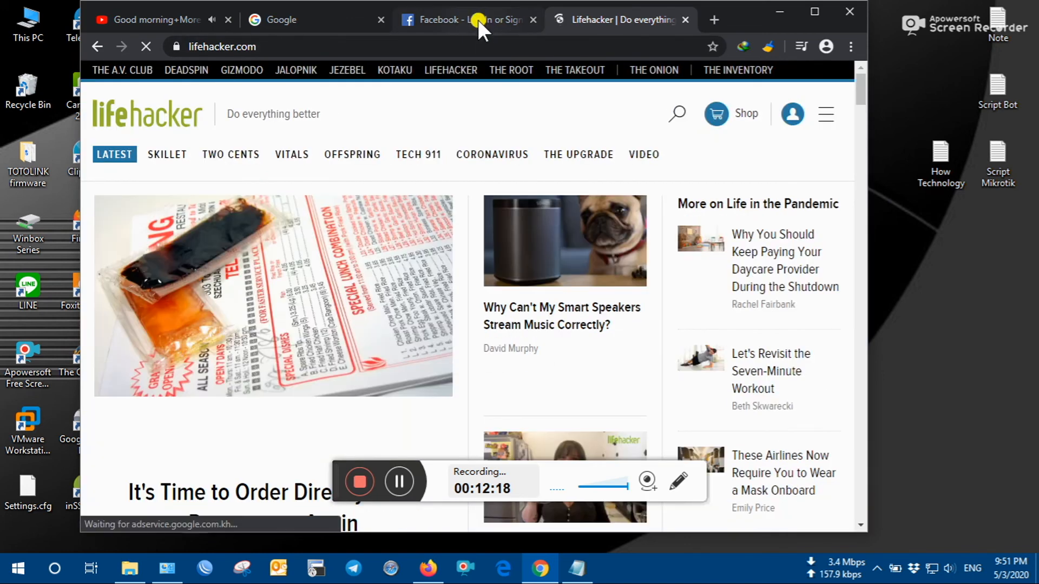
- Flip between the Facebook, Lifehacker and Google tabs, then minimise Chrome
left_click(478, 20)
left_click(575, 16)
left_click(480, 21)
left_click(584, 30)
left_click(476, 21)
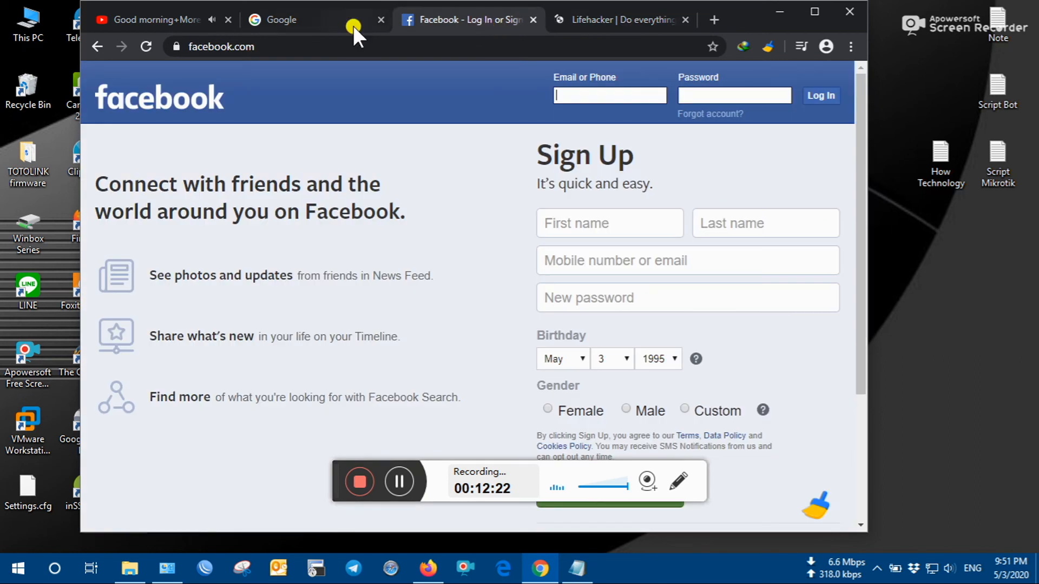
left_click(346, 24)
left_click(779, 8)
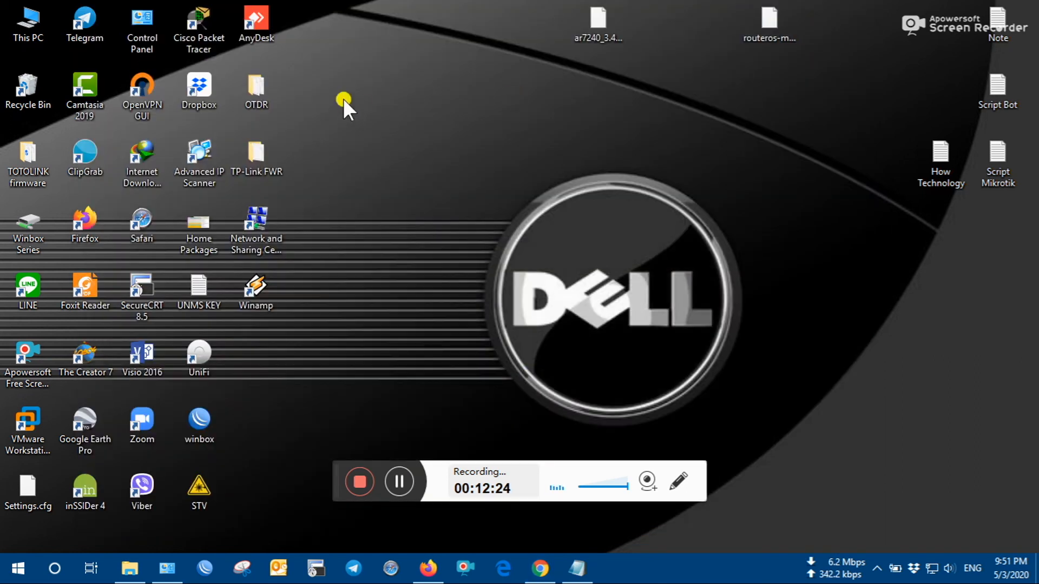
- Delete the username and password lines in How Technology, end it with 'THANKS FOR WATCHING', and minimise Notepad
left_click(578, 568)
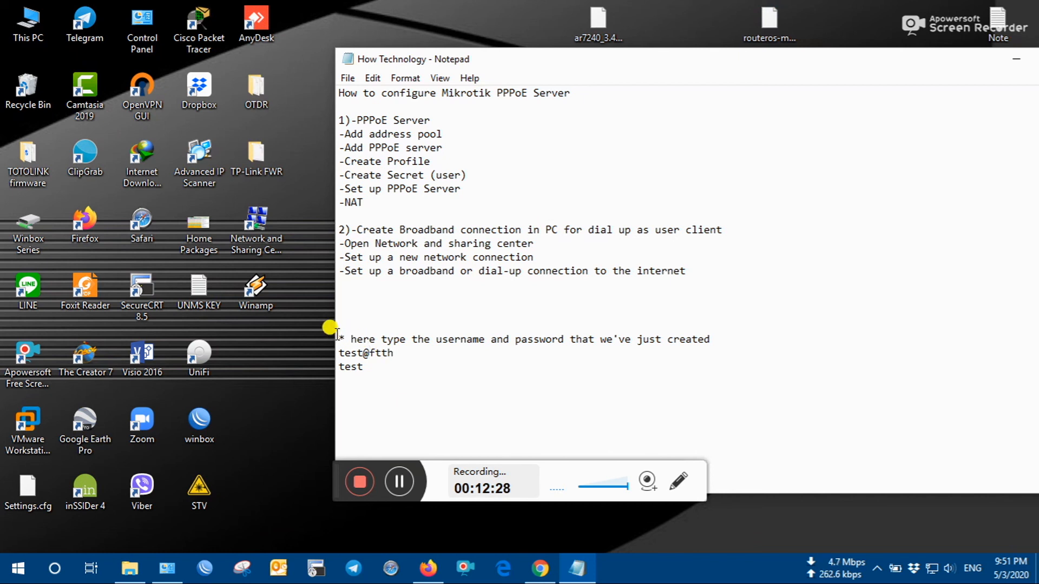
left_click_drag(337, 336, 703, 407)
key("Delete")
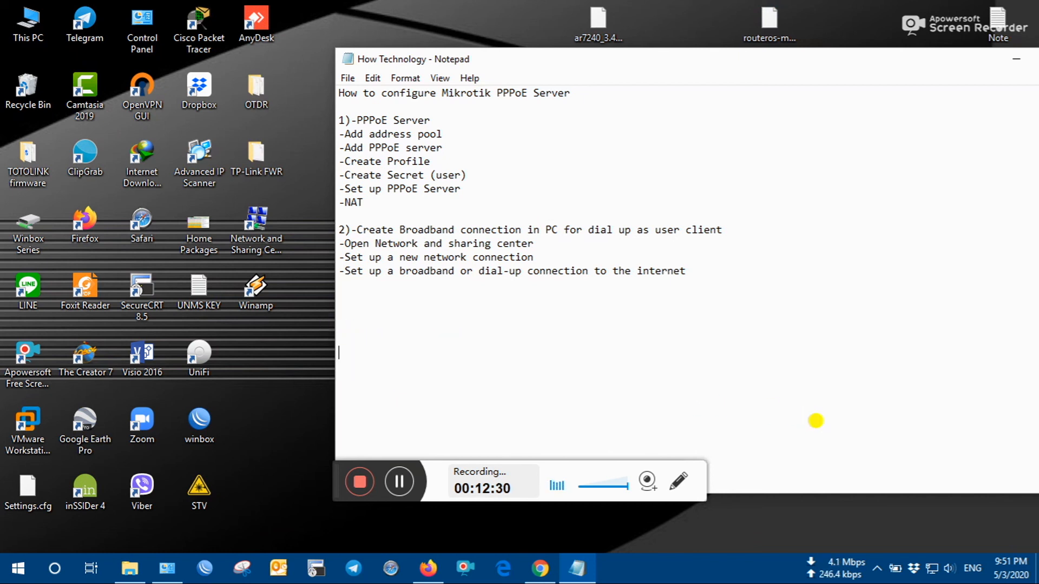
key("ctrl+h")
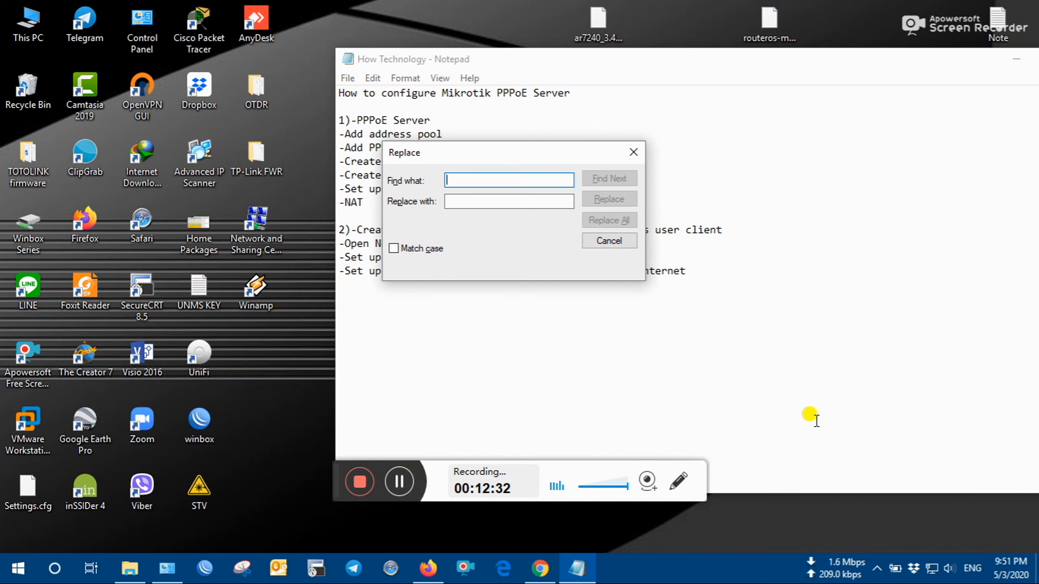
left_click(634, 152)
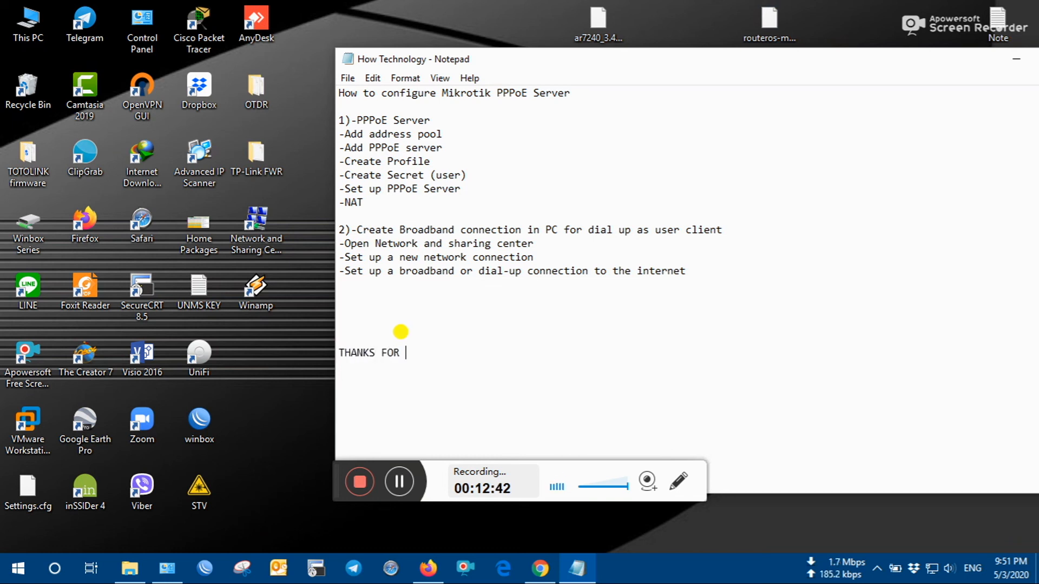
type("WA")
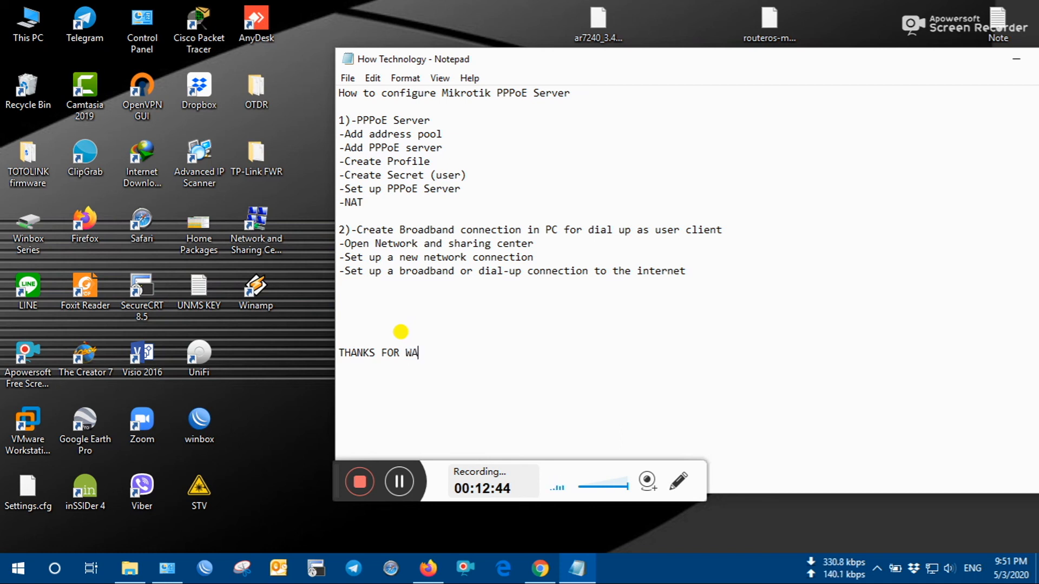
type("TCHING")
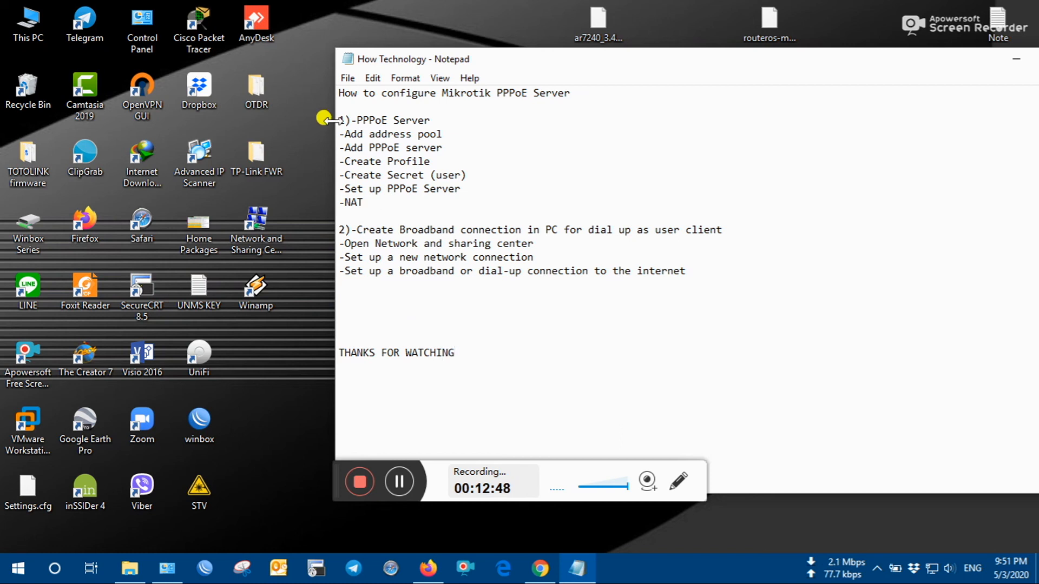
left_click(1016, 58)
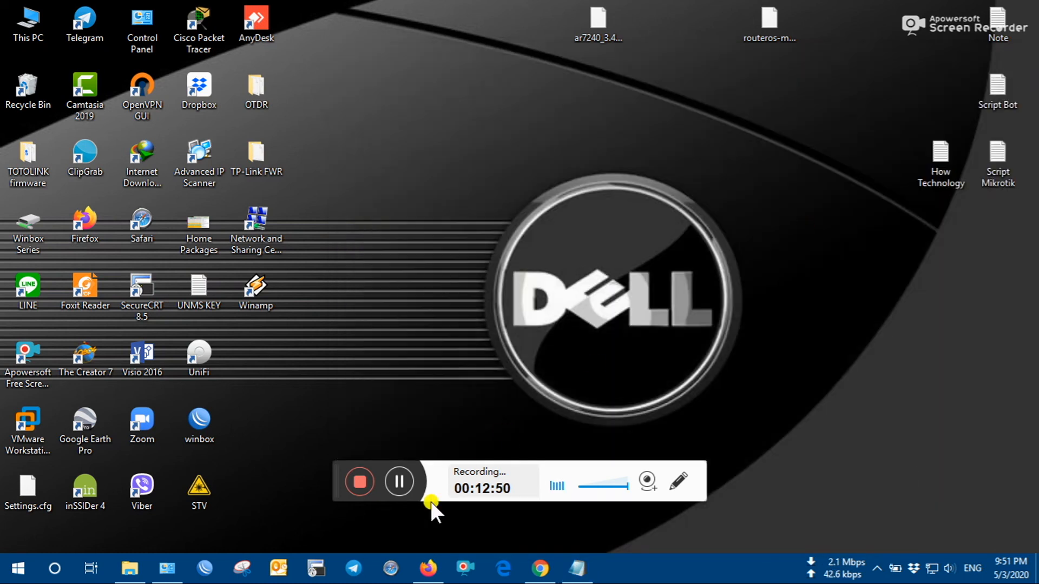